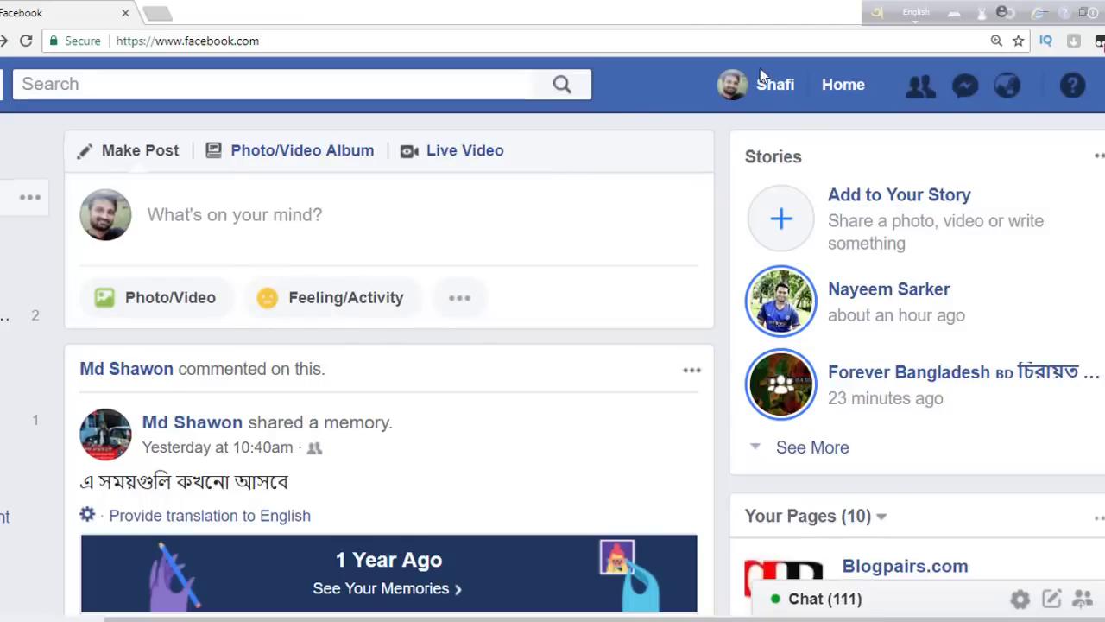
- Start a new Page from the account menu and zoom out to review the page-type cards
click(1101, 87)
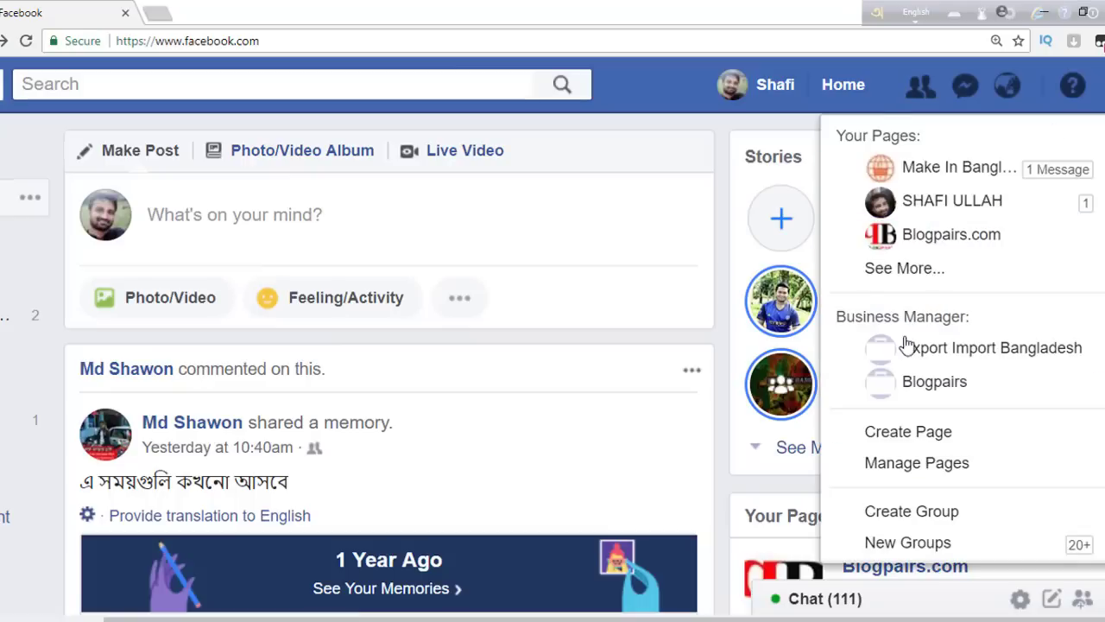
click(904, 436)
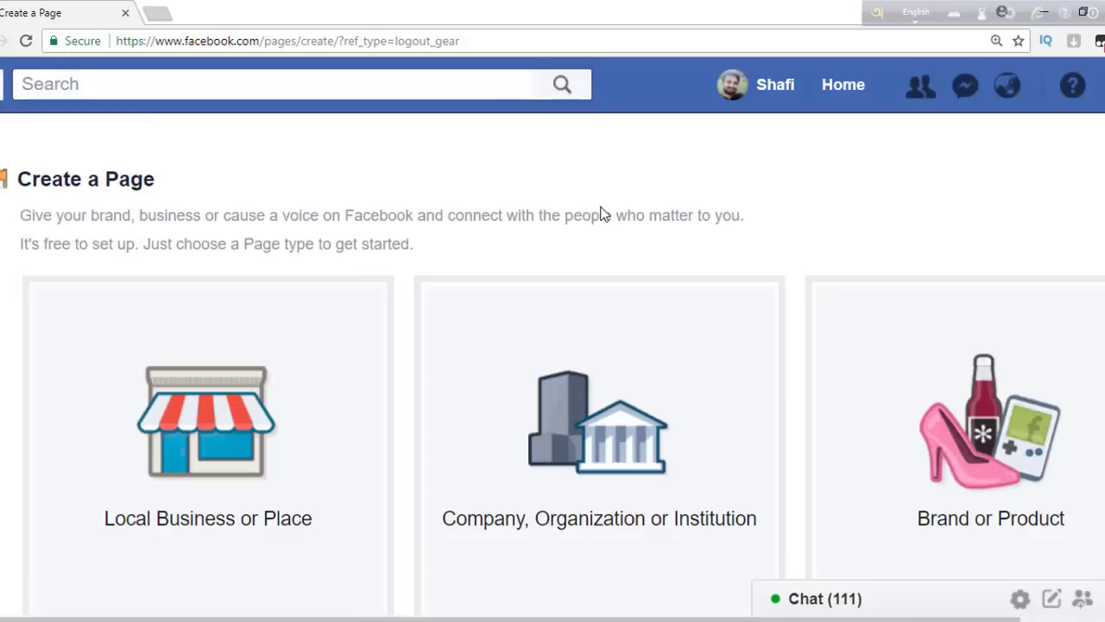
scroll(553, 363, down, 5)
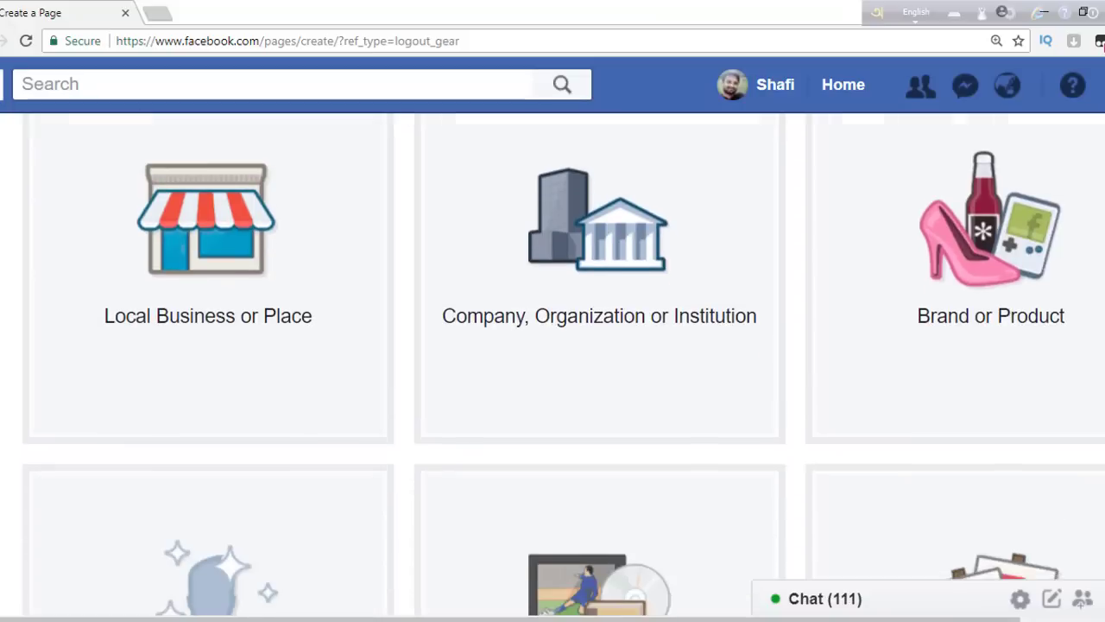
scroll(552, 363, up, 4)
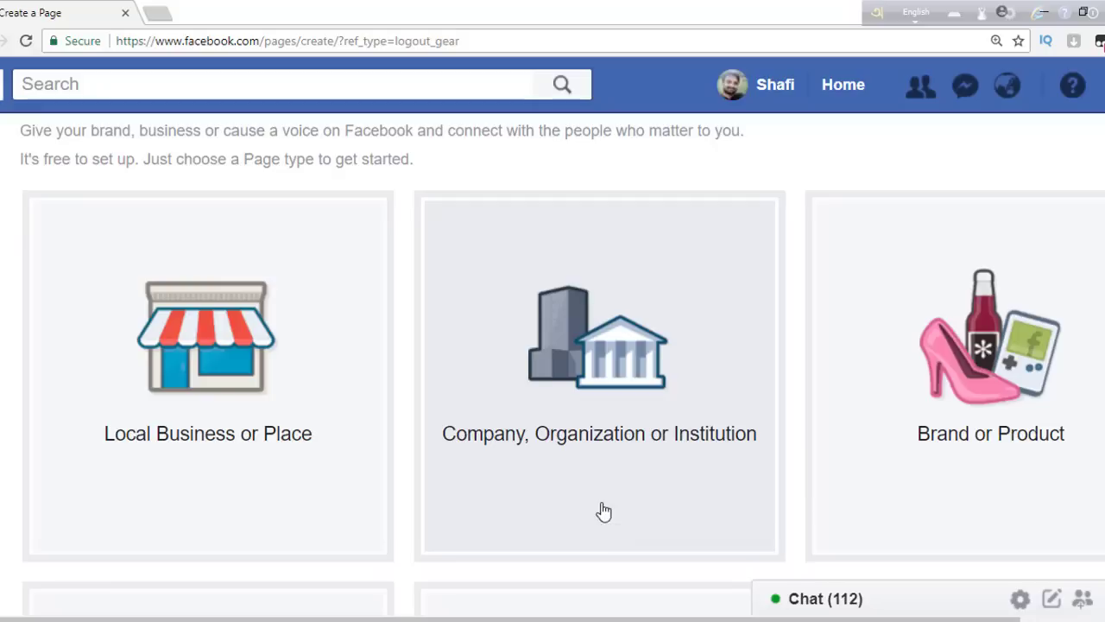
key(ctrl+minus)
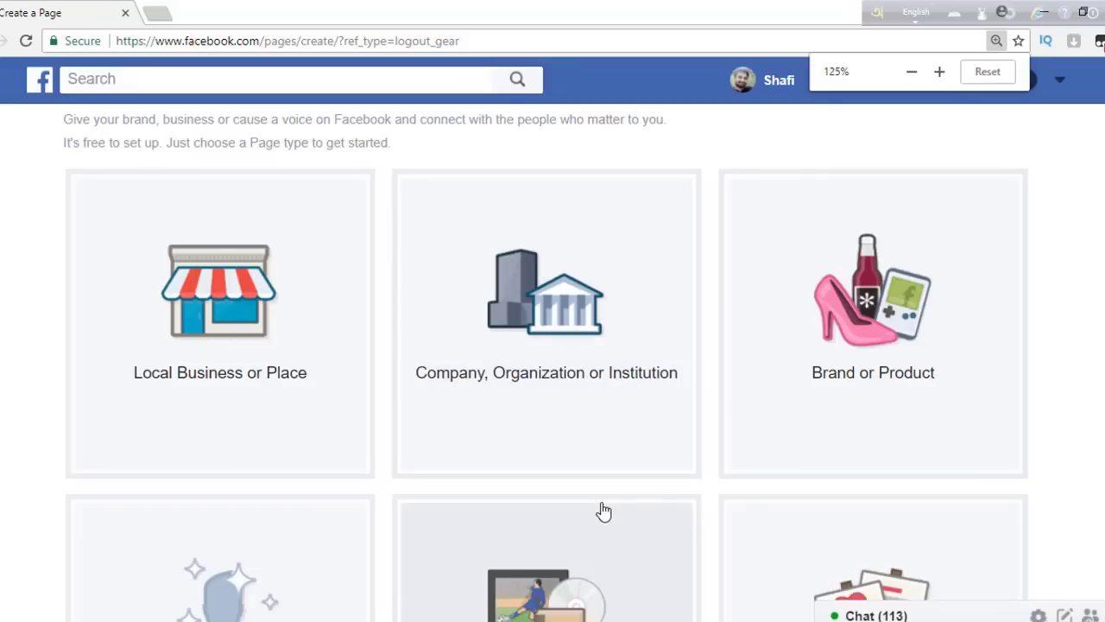
scroll(547, 354, down, 2)
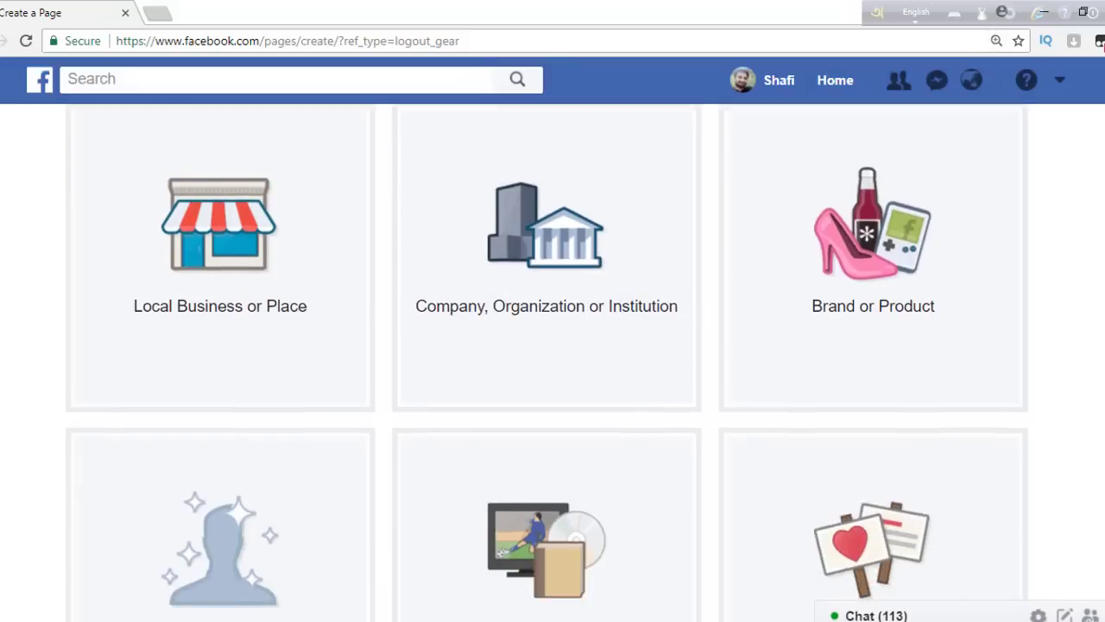
scroll(501, 466, down, 2)
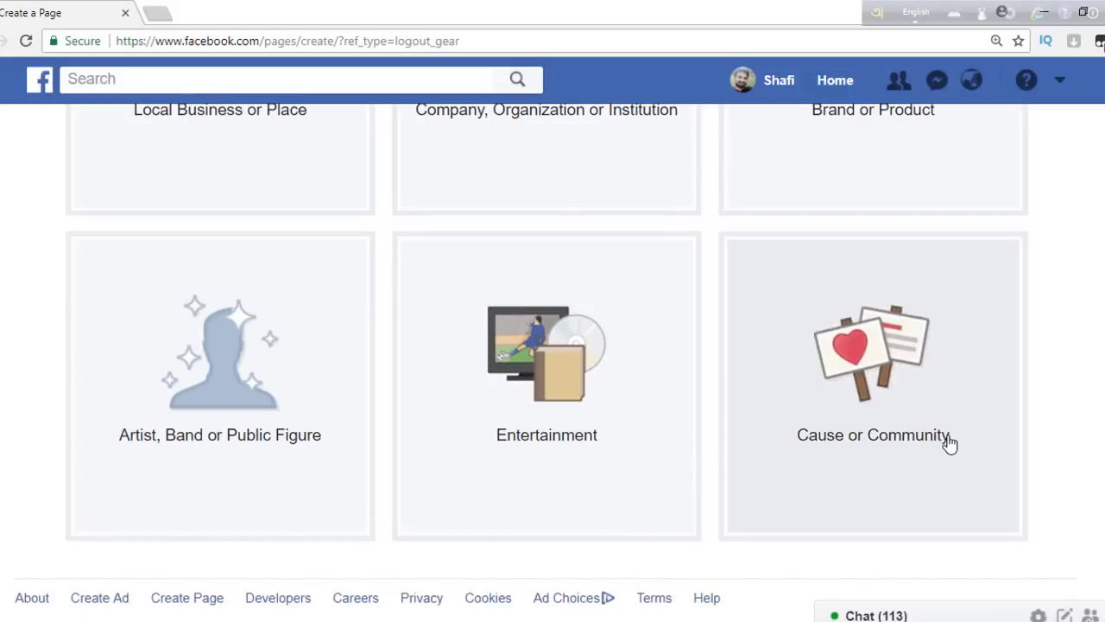
scroll(950, 449, up, 4)
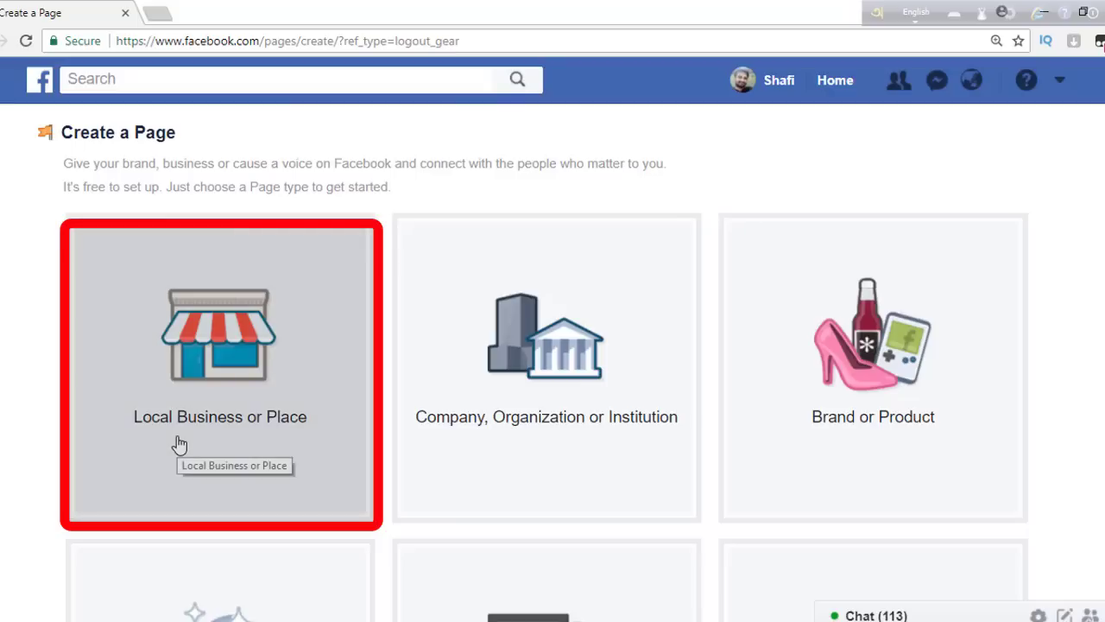
- Choose Local Business or Place and name the page 'Smart T-Shirt'
click(244, 378)
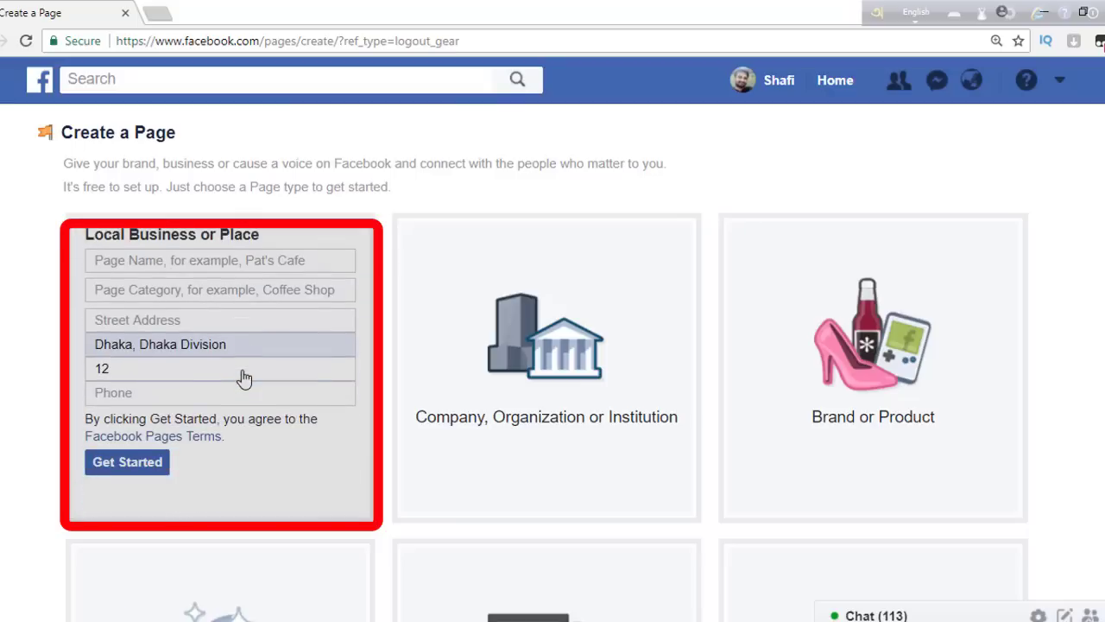
click(144, 263)
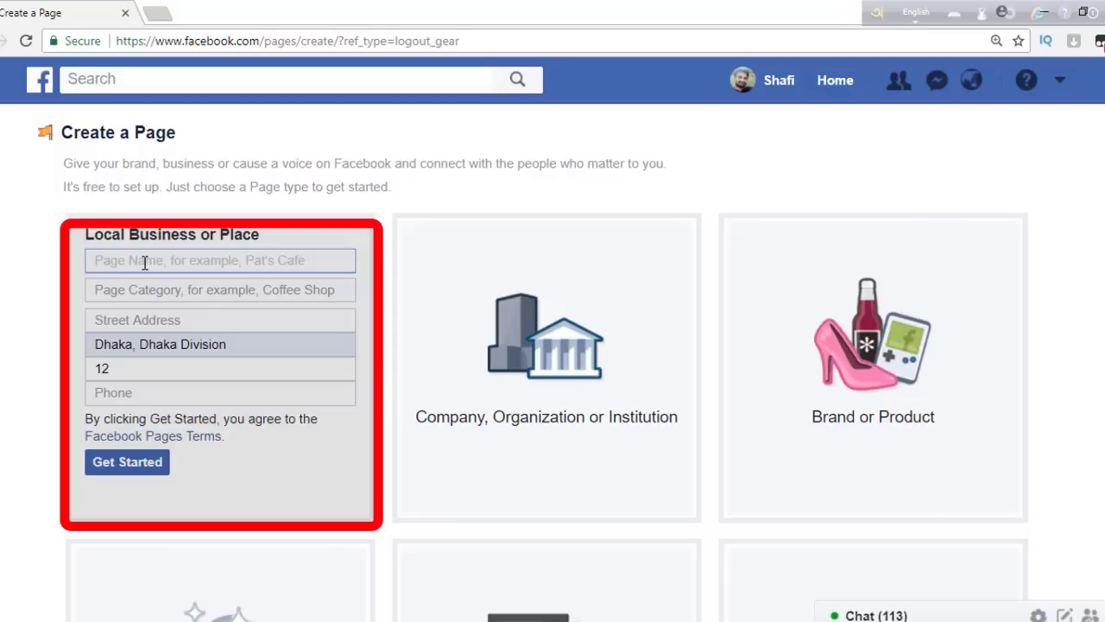
text(উ)
key(BackSpace)
text(T-)
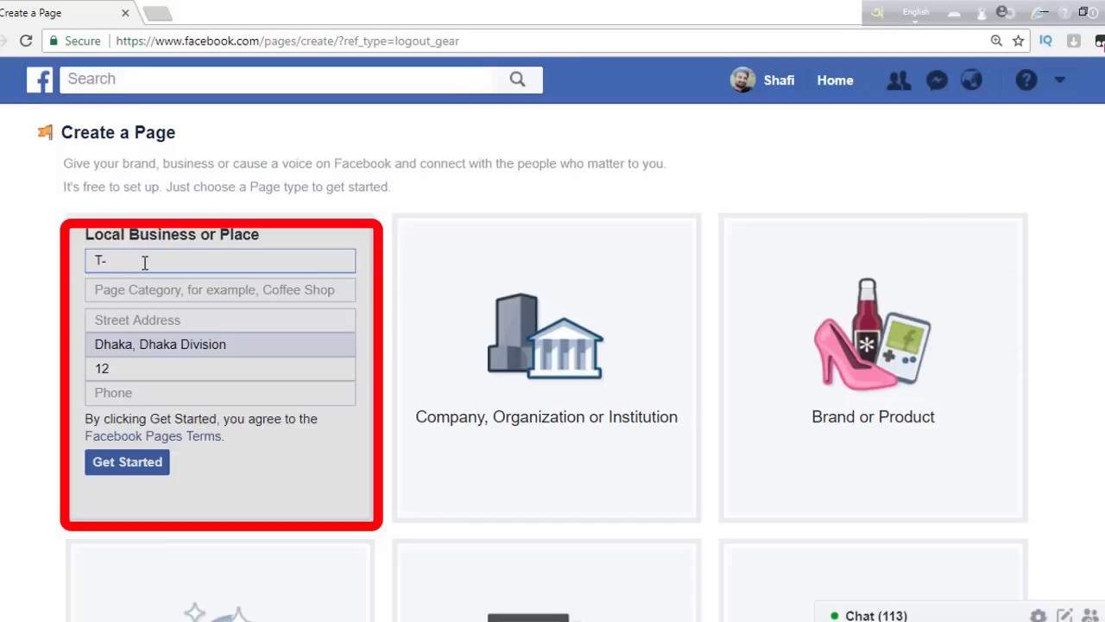
text(Shirt)
click(96, 260)
text(Smart)
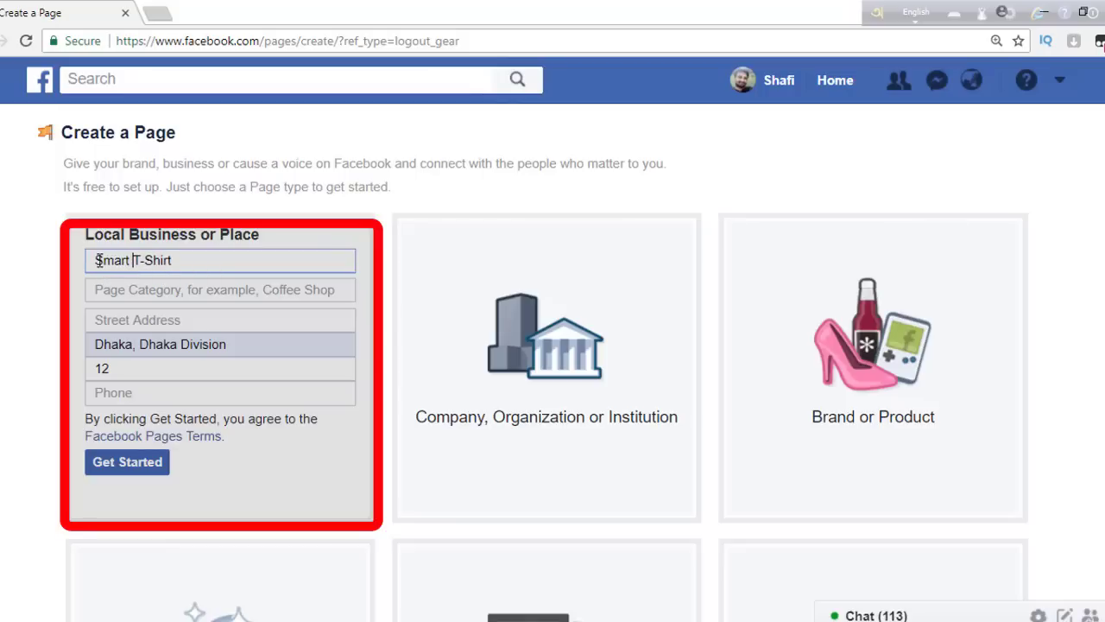
- Set the page category to Clothing Store
click(131, 291)
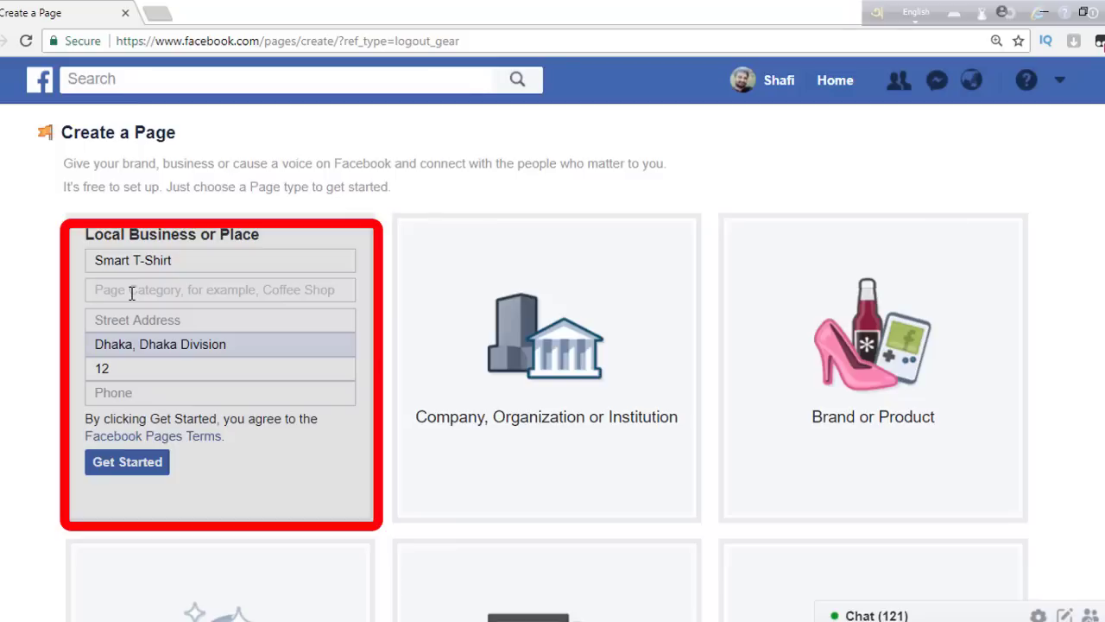
text(Gar)
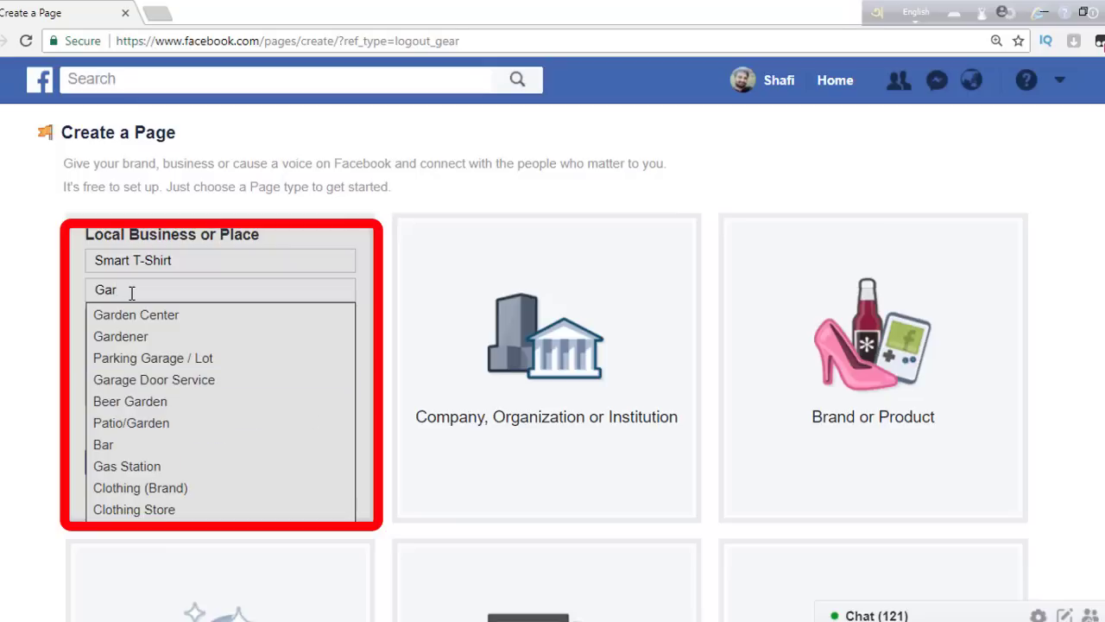
text(m)
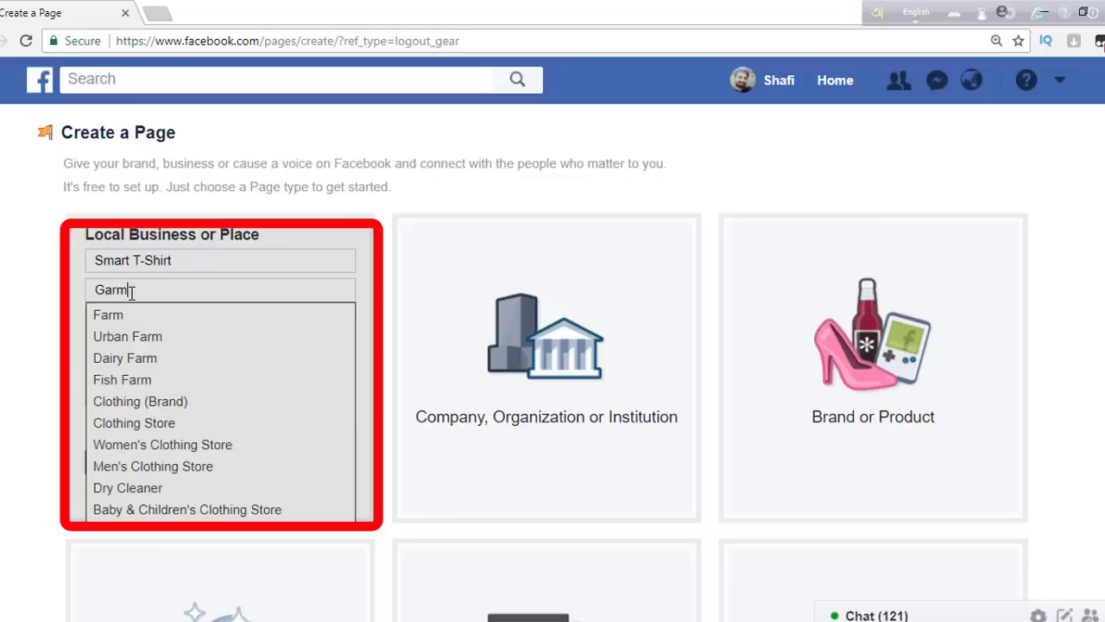
text(e)
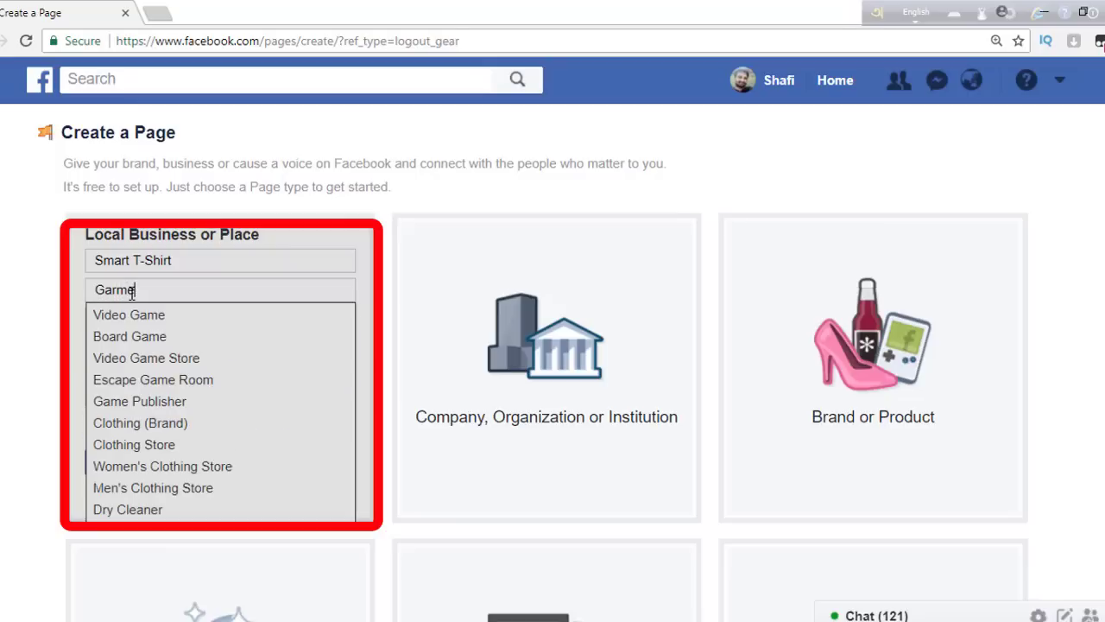
text(nt)
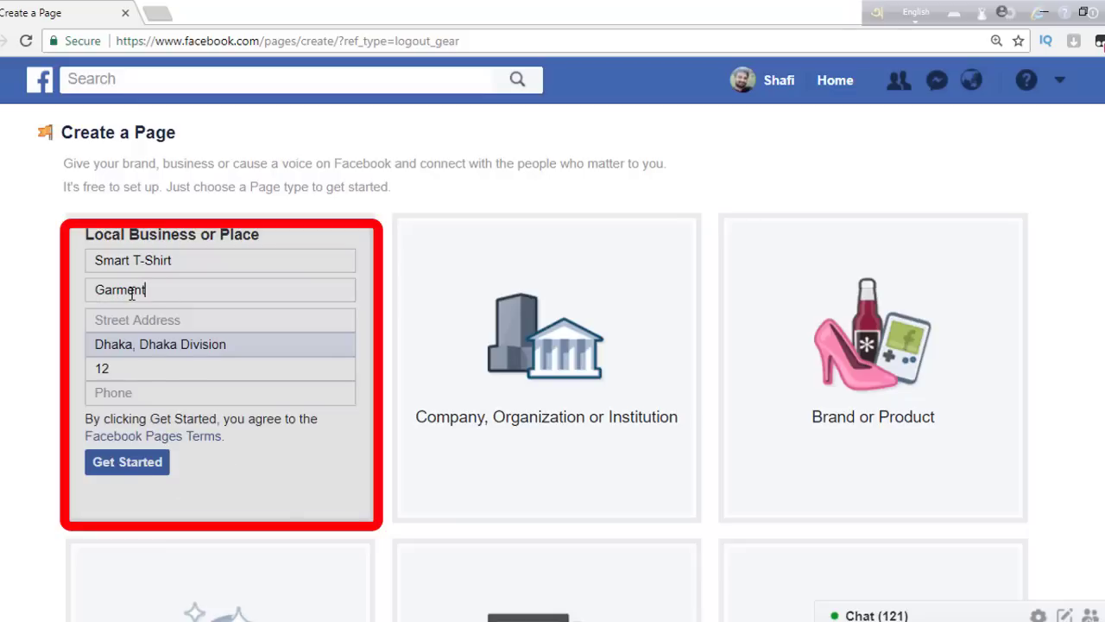
key(BackSpace)
key(BackSpace)
key(BackSpace)
key(BackSpace)
key(BackSpace)
key(BackSpace)
key(BackSpace)
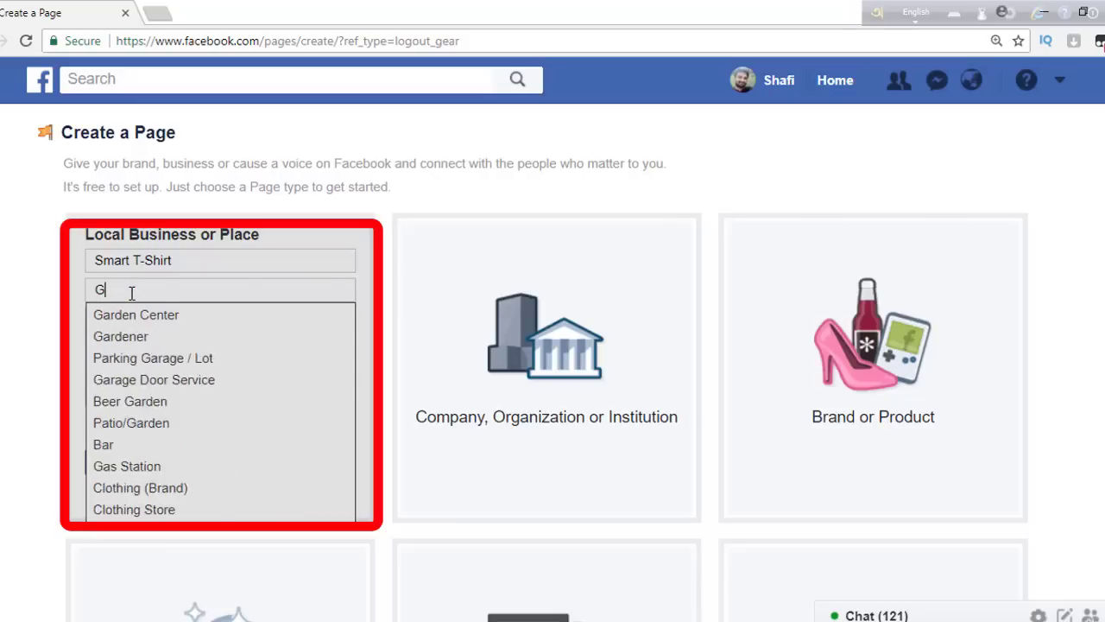
text(F)
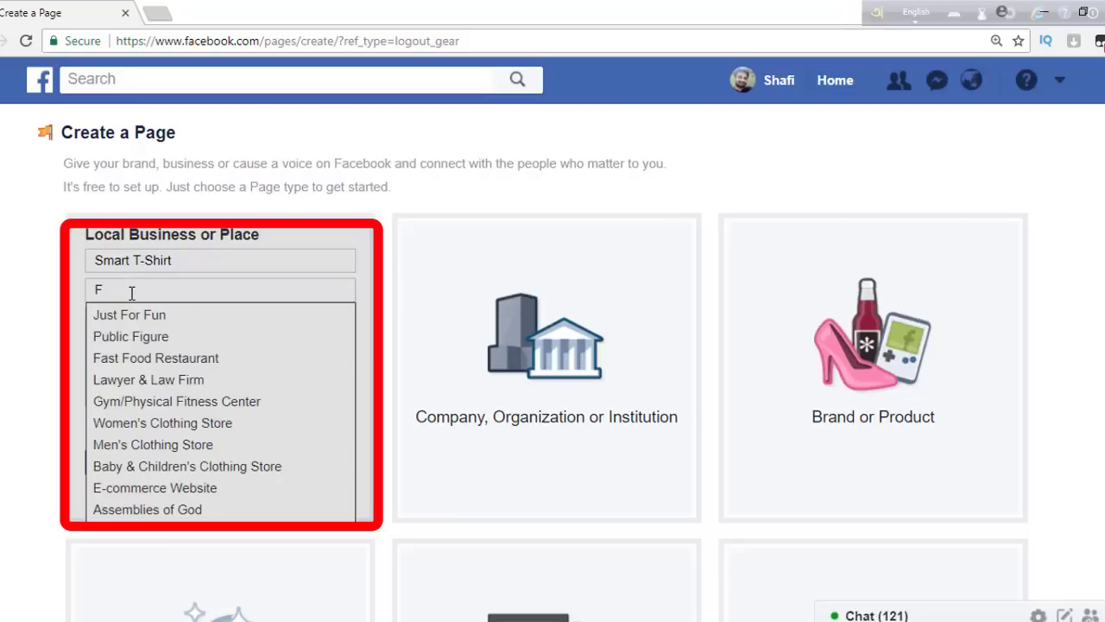
text(A)
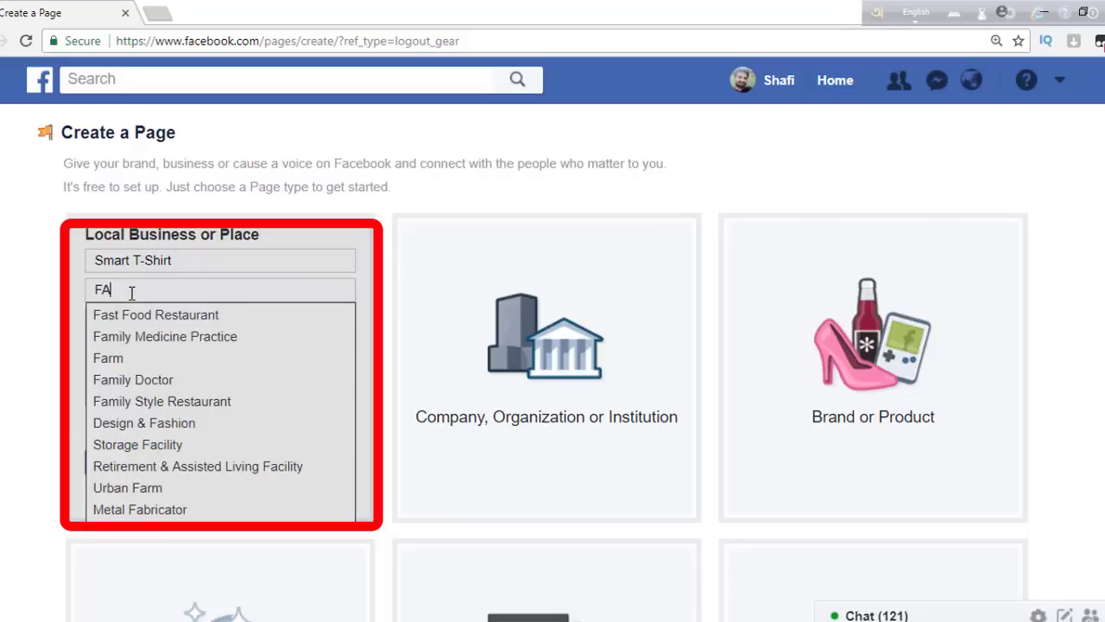
text(SHI)
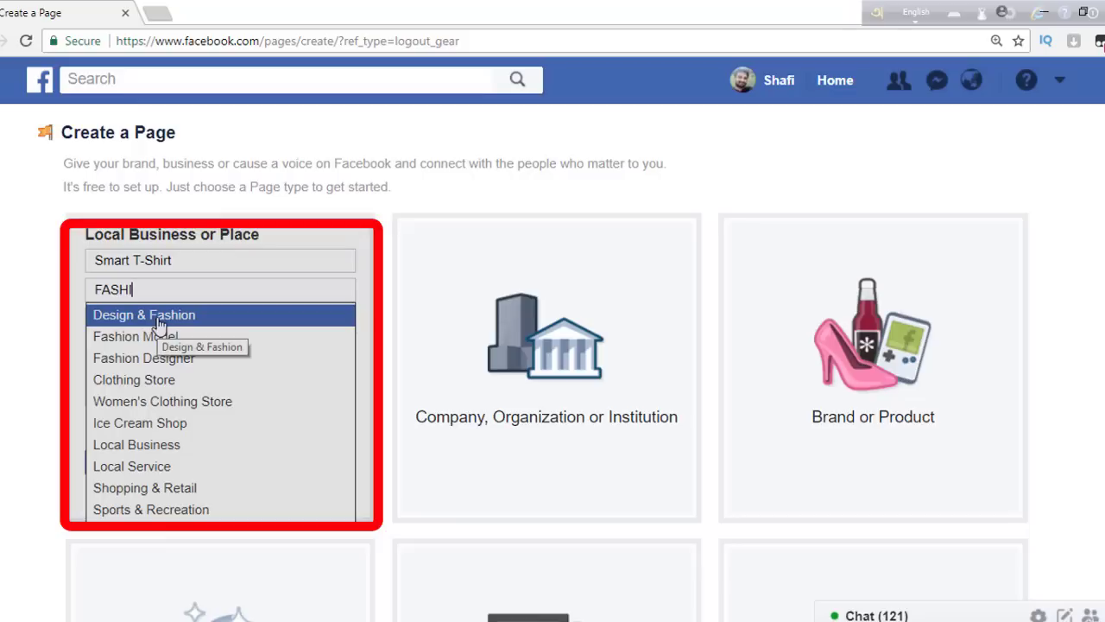
click(144, 385)
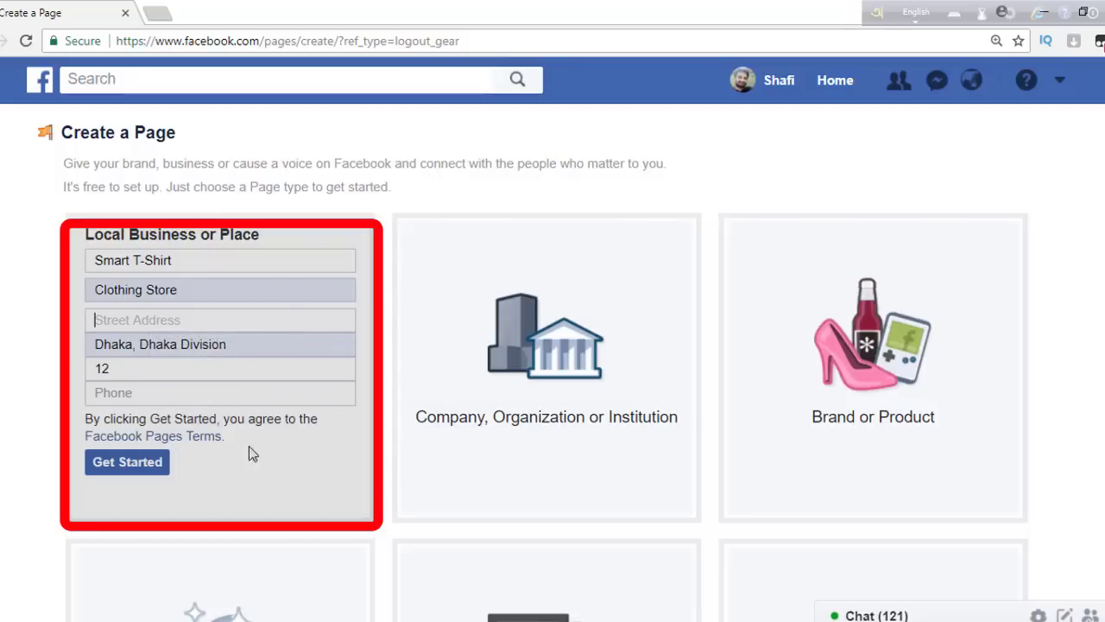
- Enter the business phone number and try submitting the page details
click(172, 392)
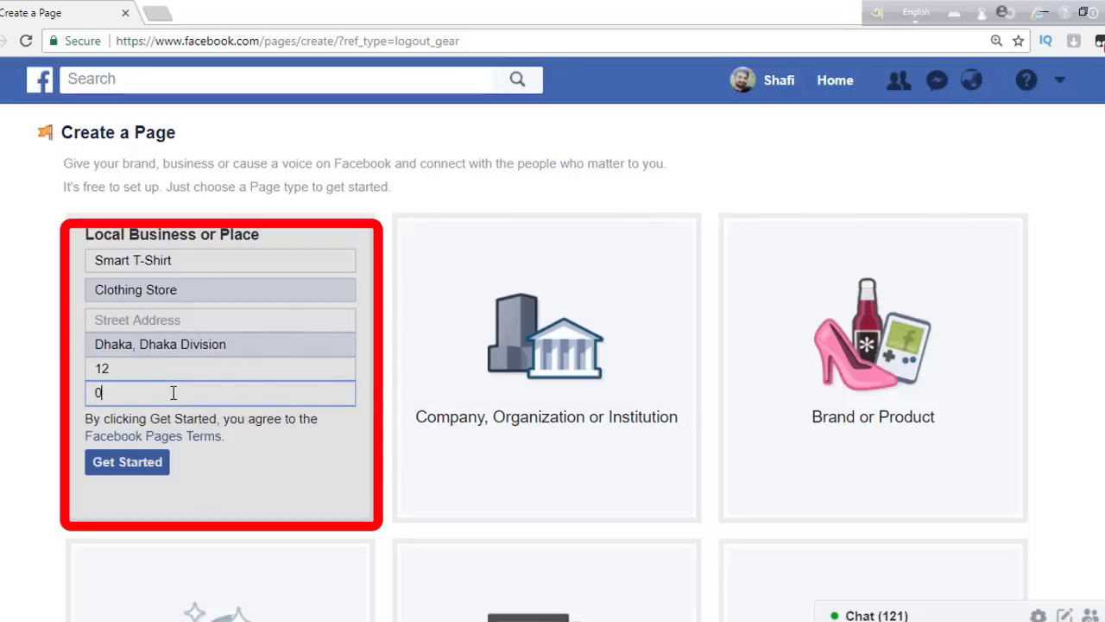
key(Return)
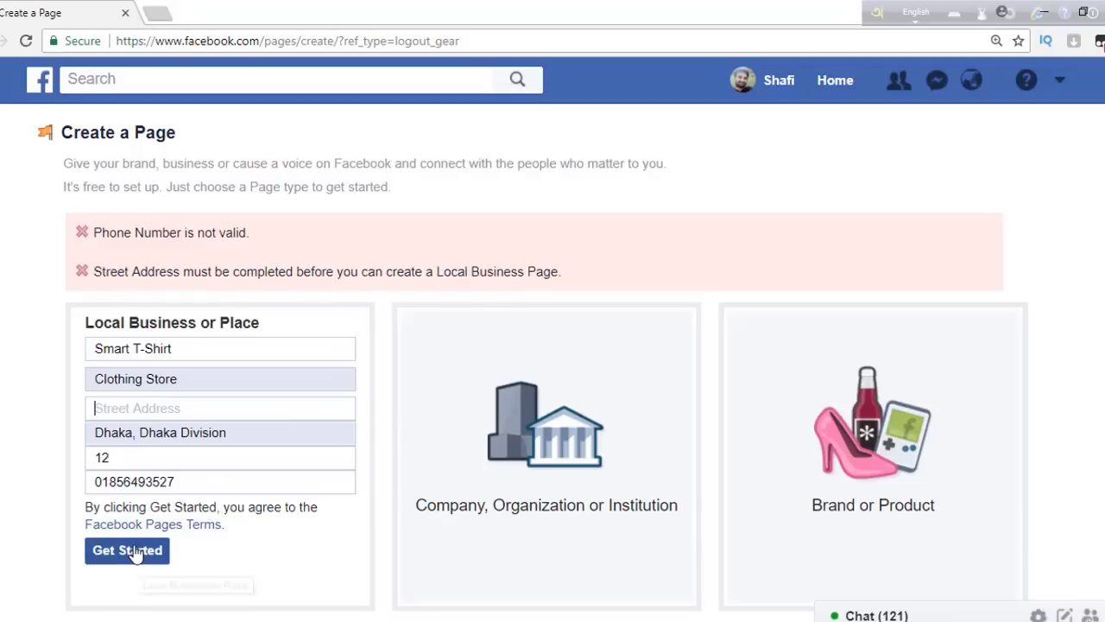
click(134, 551)
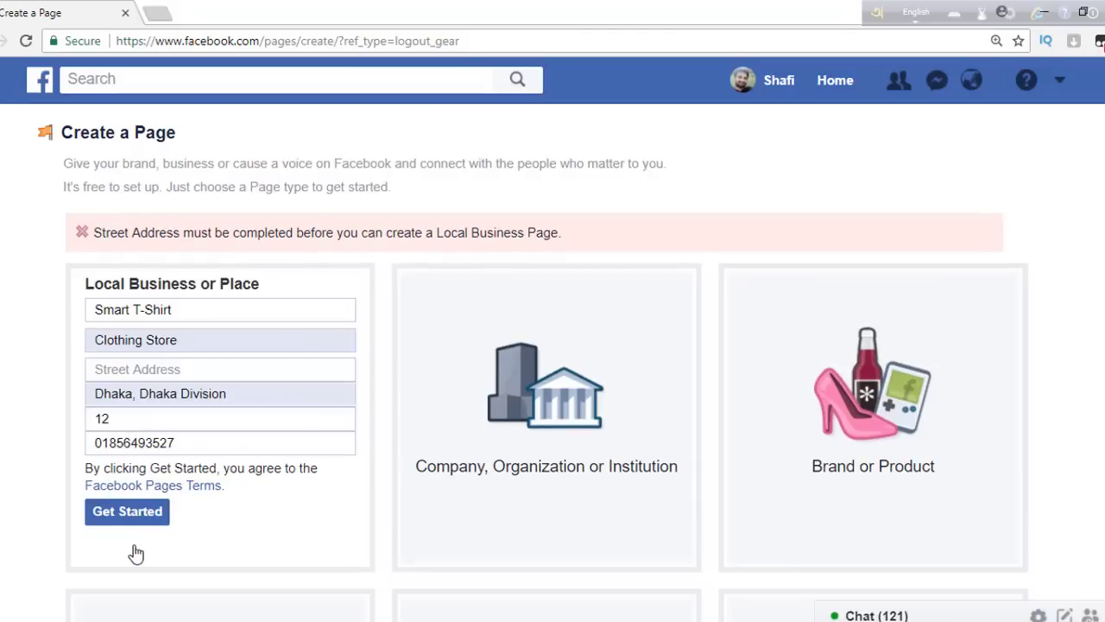
- Replace the city with Dhaka, Bangladesh
click(154, 362)
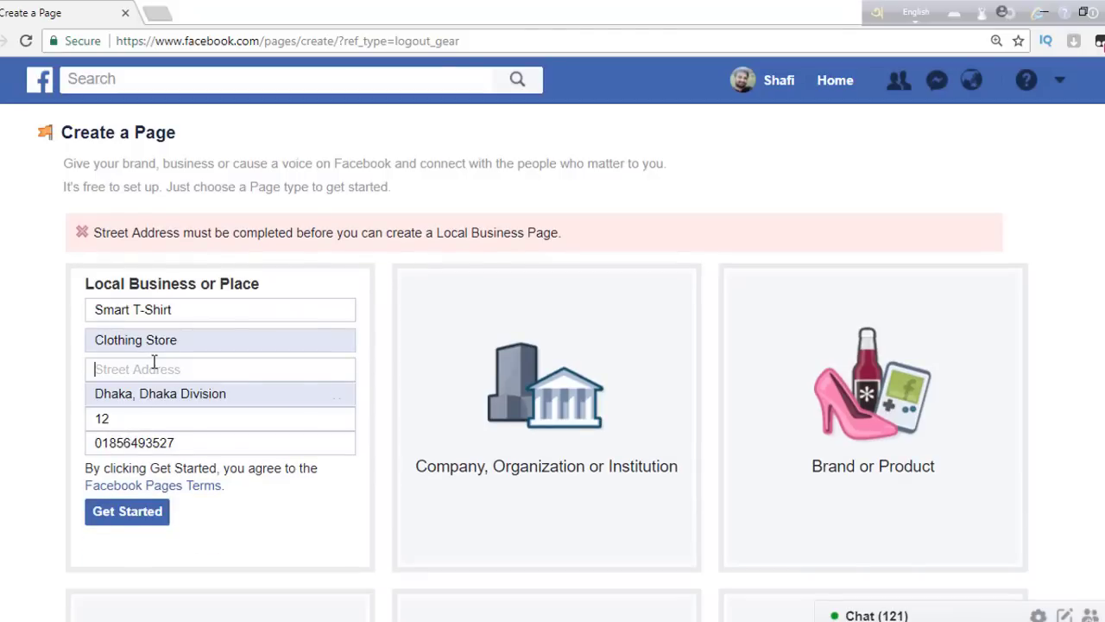
click(337, 396)
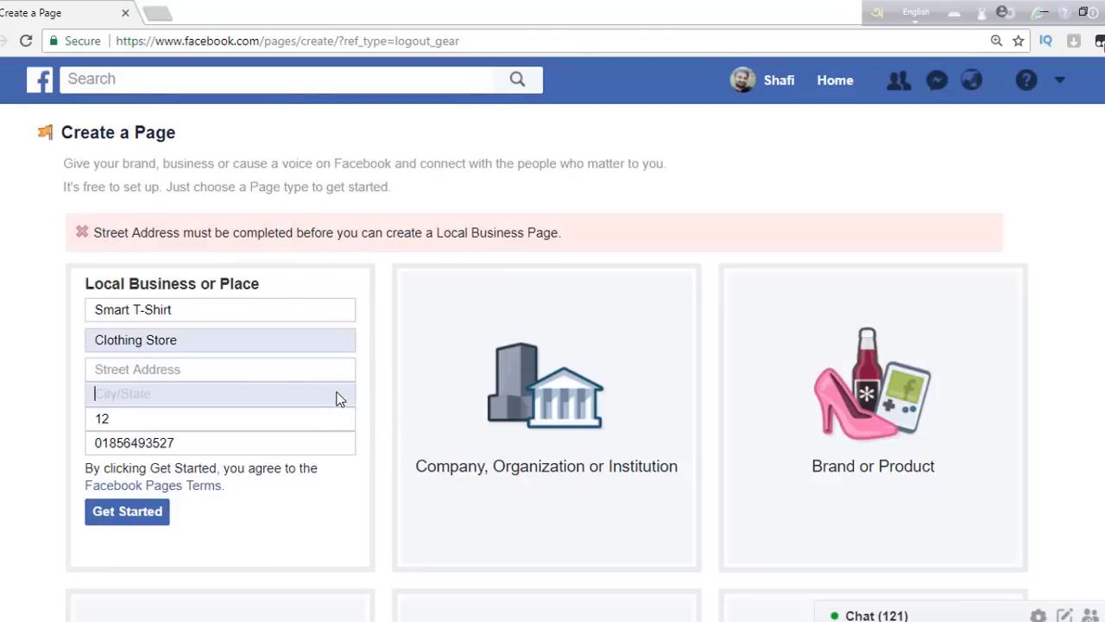
click(170, 369)
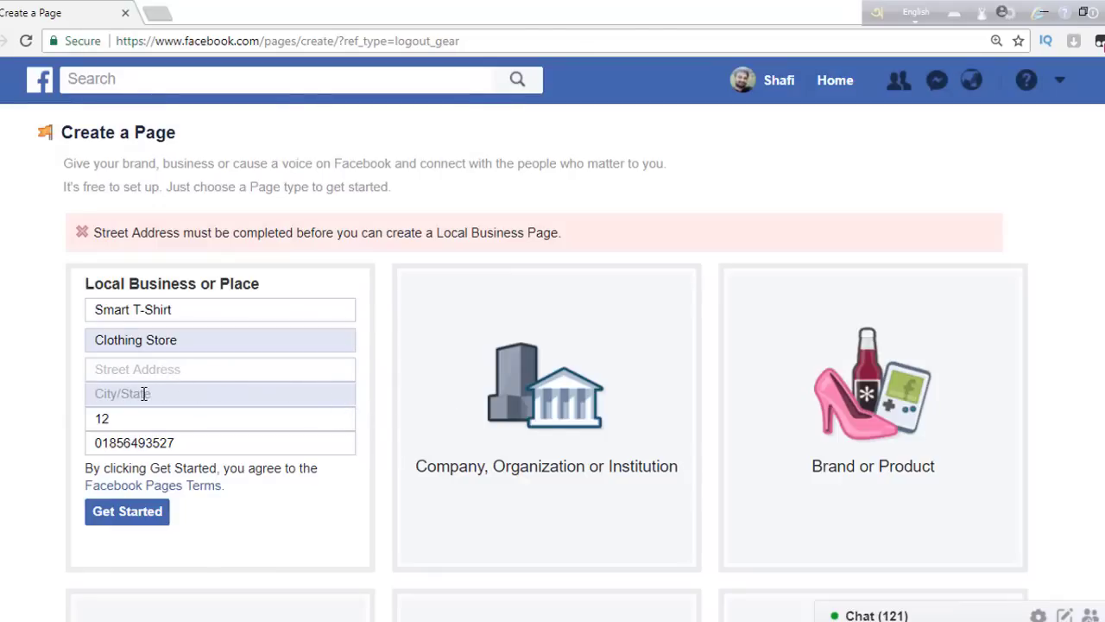
click(143, 393)
text(d)
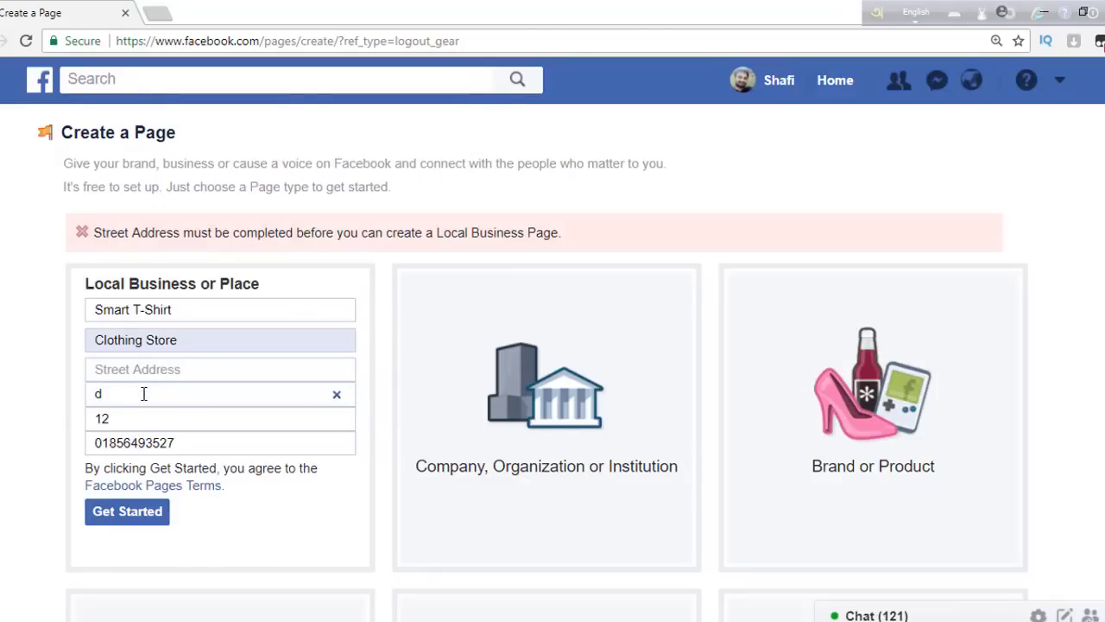
text(ha)
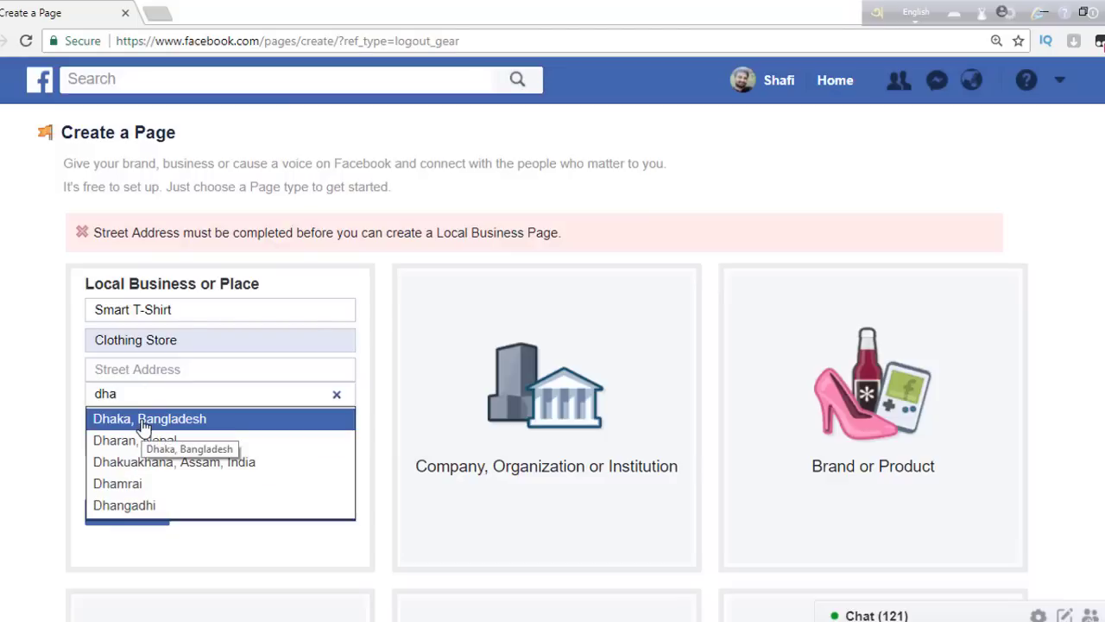
click(144, 422)
- Set the street to Suhrawardi Uddan Road and submit the page details
click(149, 370)
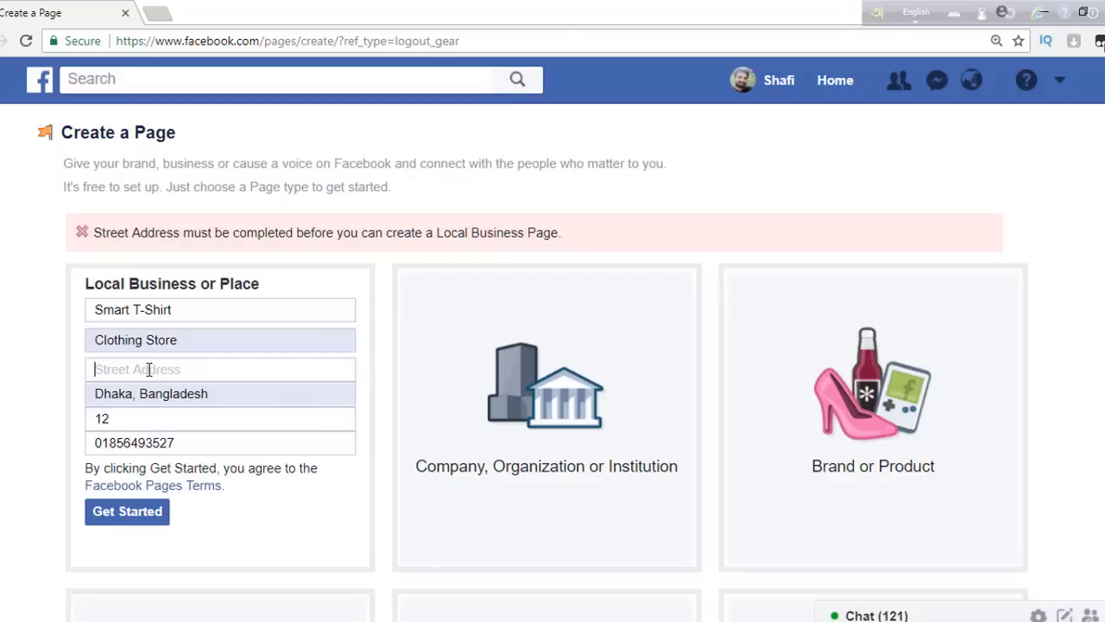
text(pu)
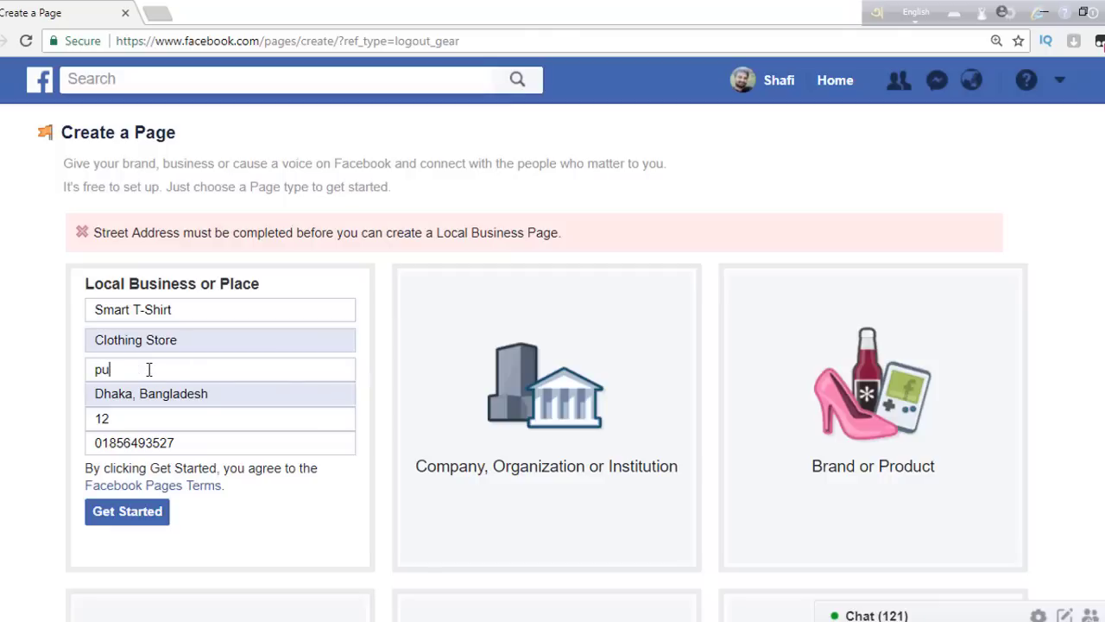
text(ran )
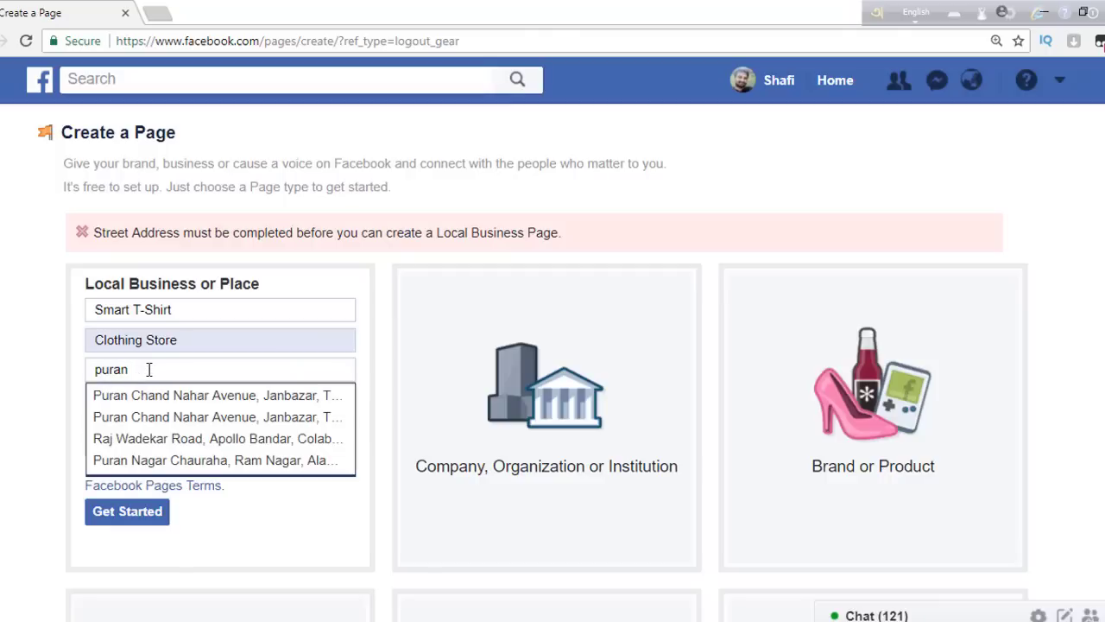
text(p)
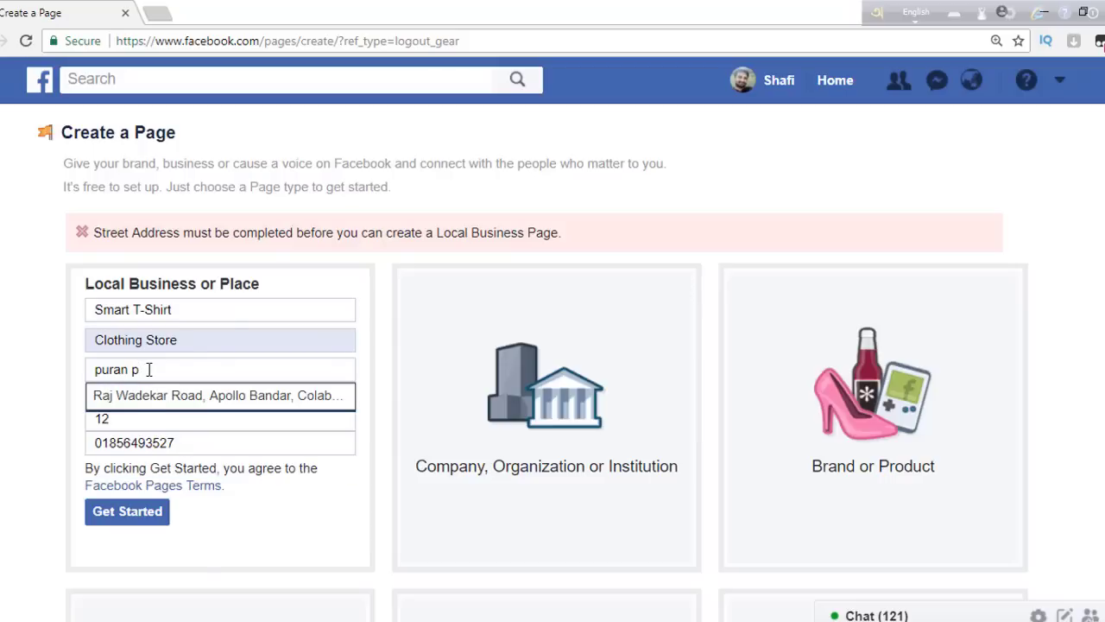
text(alt)
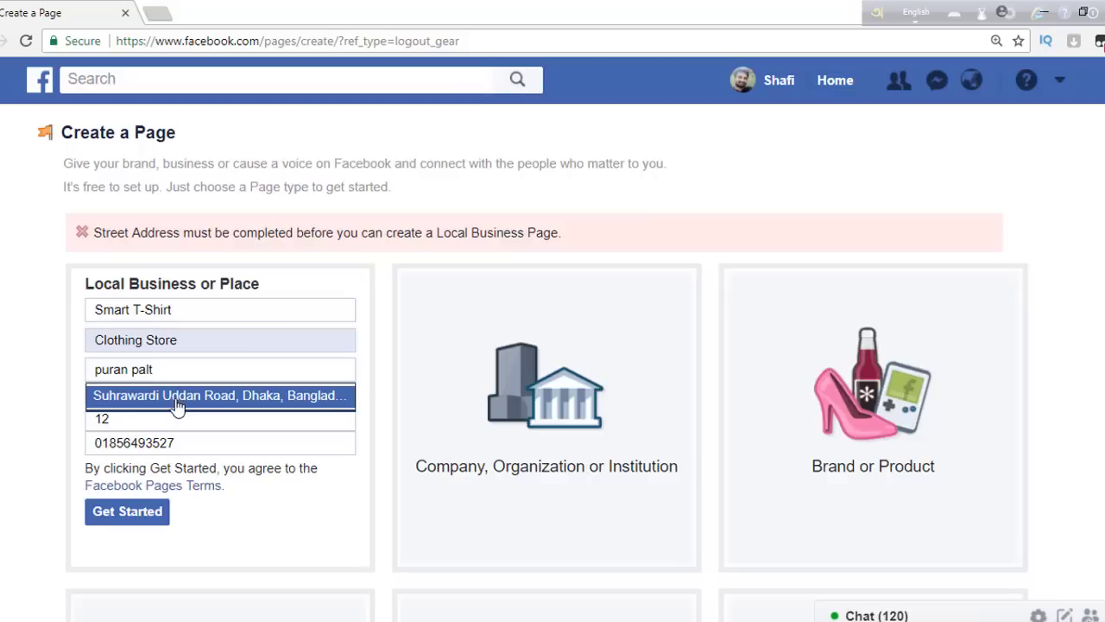
click(177, 404)
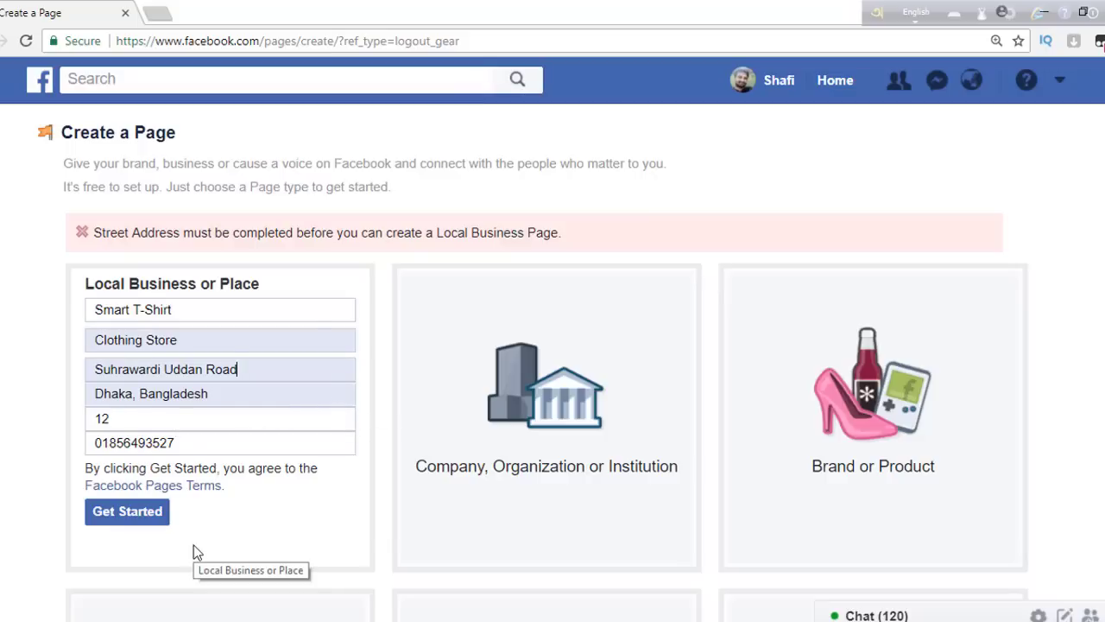
click(142, 520)
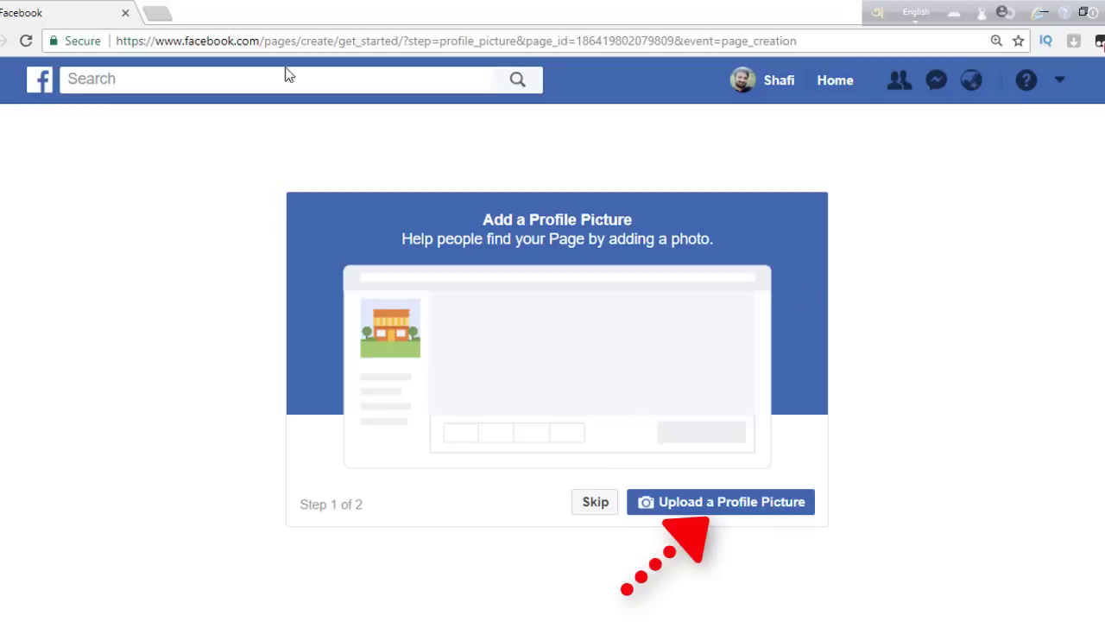
- Search Google Images for 't shirt design' in a new tab
click(155, 13)
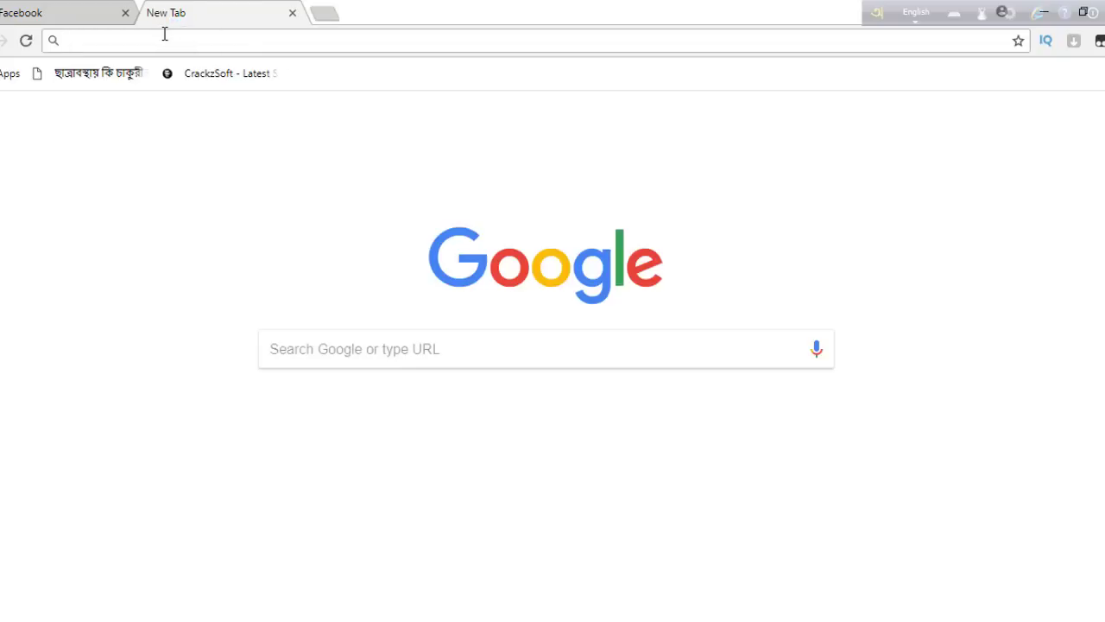
text(tshirt)
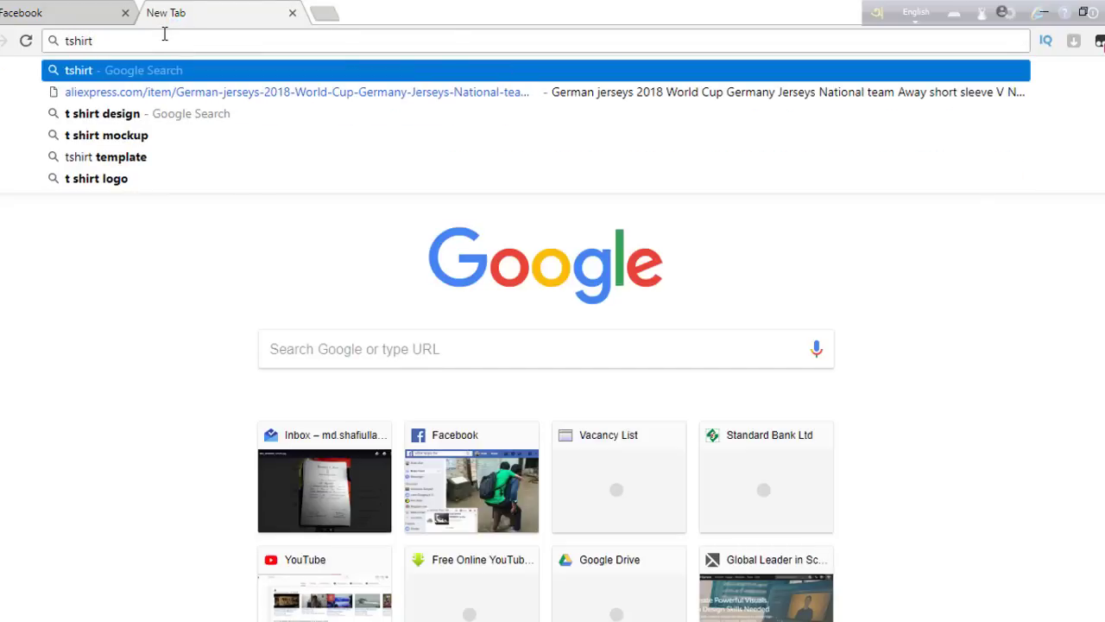
click(124, 114)
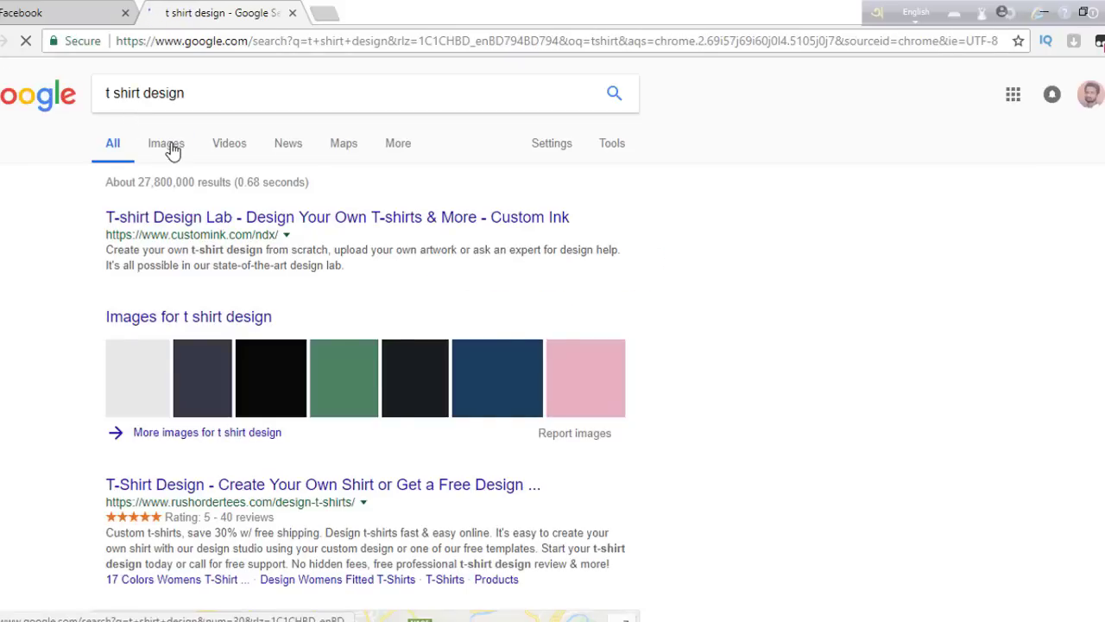
click(172, 150)
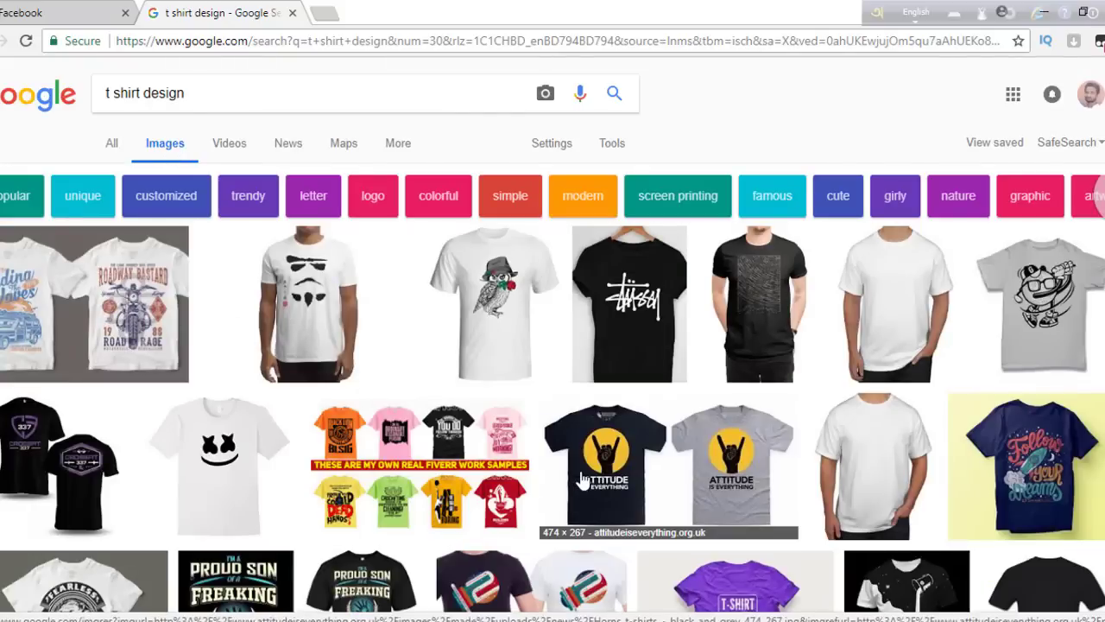
- Save the Attitude is Everything t-shirt image as a JPG and return to Facebook
click(583, 481)
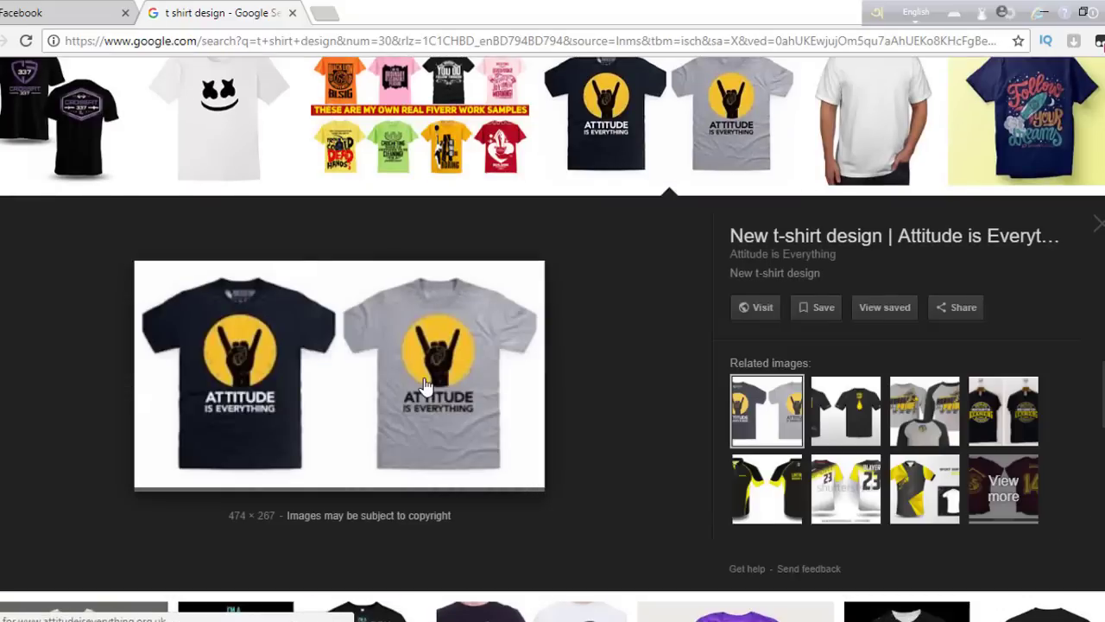
right_click(464, 338)
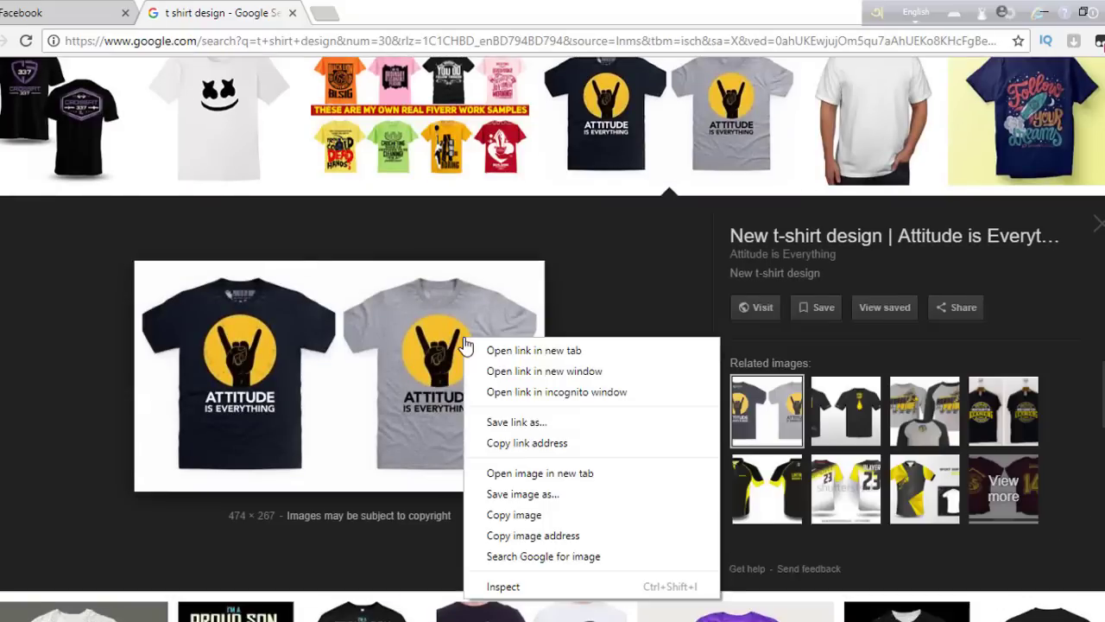
click(511, 493)
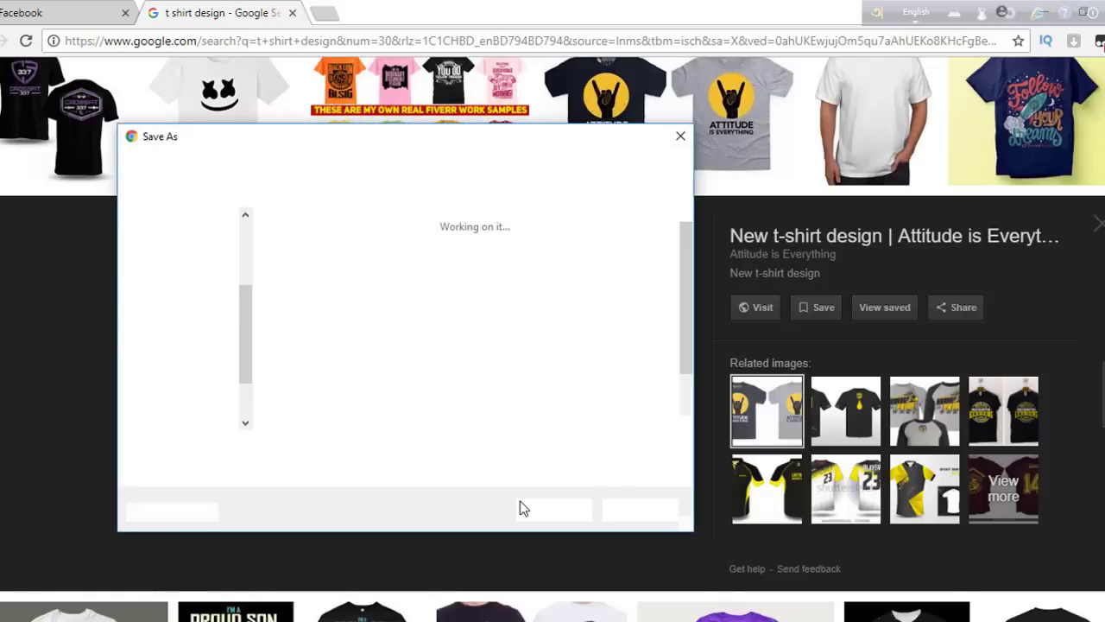
click(528, 514)
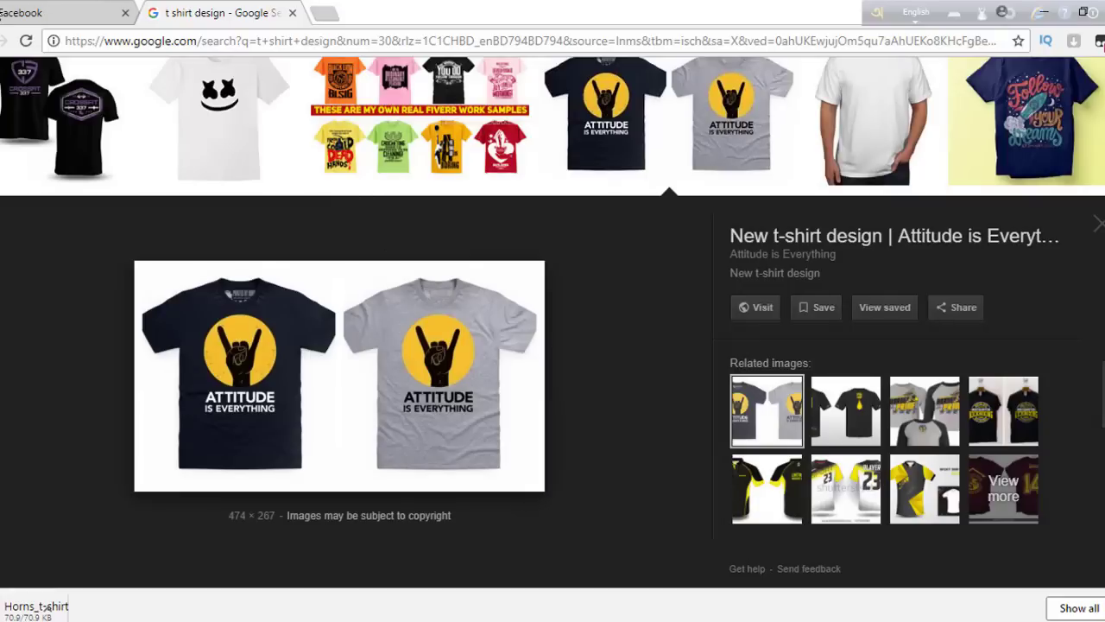
click(19, 10)
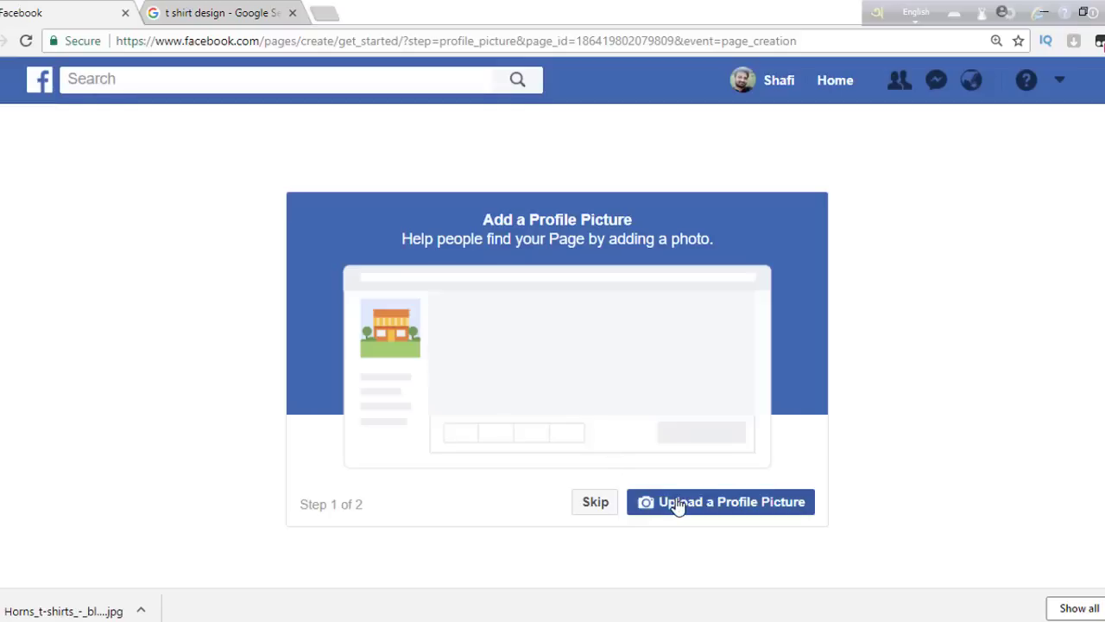
- Upload the t-shirt image from the Downloads picture folder as the profile picture
click(679, 505)
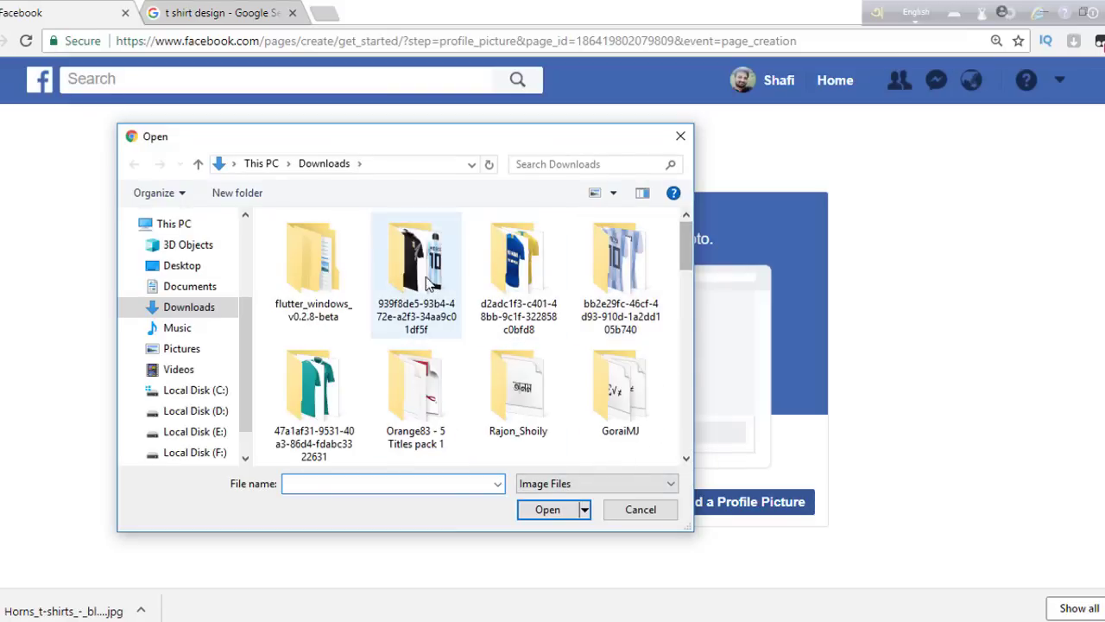
drag(691, 257, 689, 234)
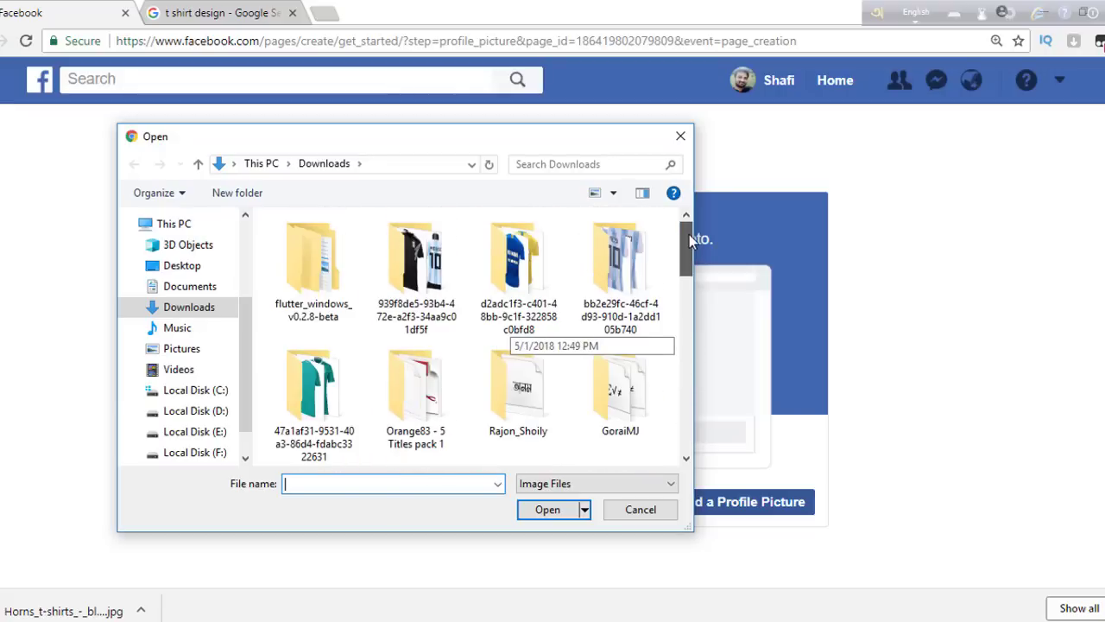
double_click(423, 285)
double_click(423, 284)
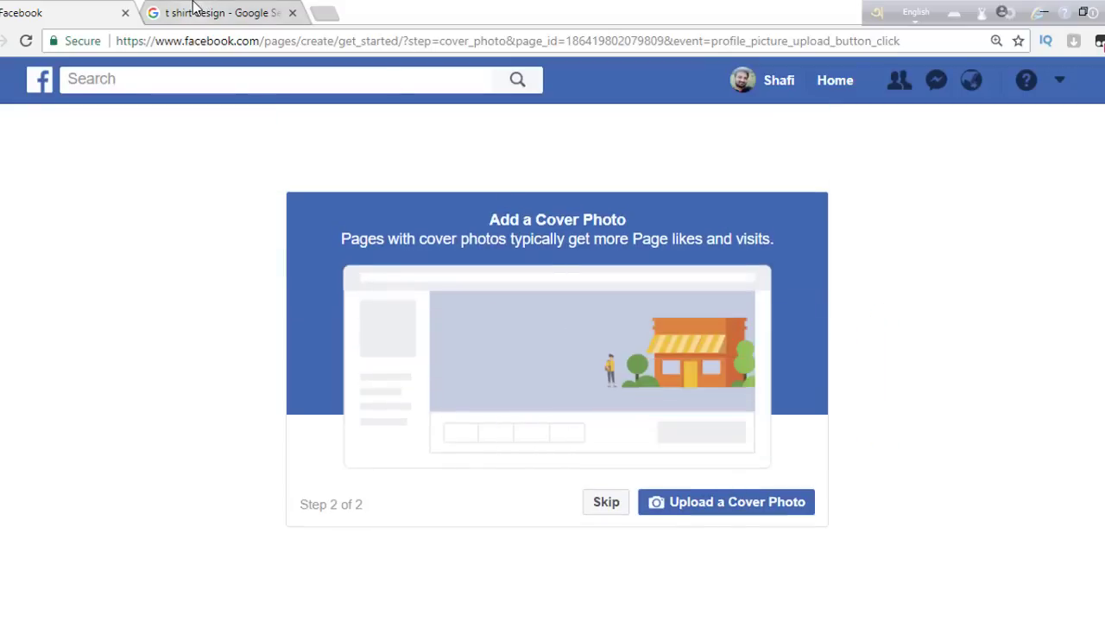
- Search Google Images for 't shirt design cover' images
click(194, 7)
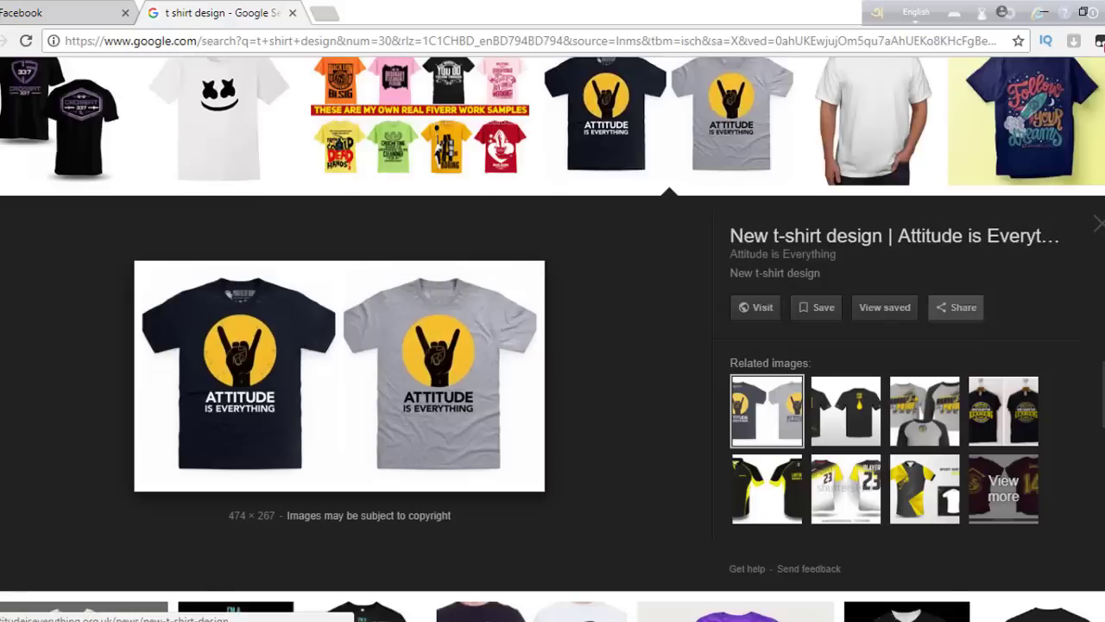
scroll(553, 345, down, 5)
scroll(553, 345, up, 8)
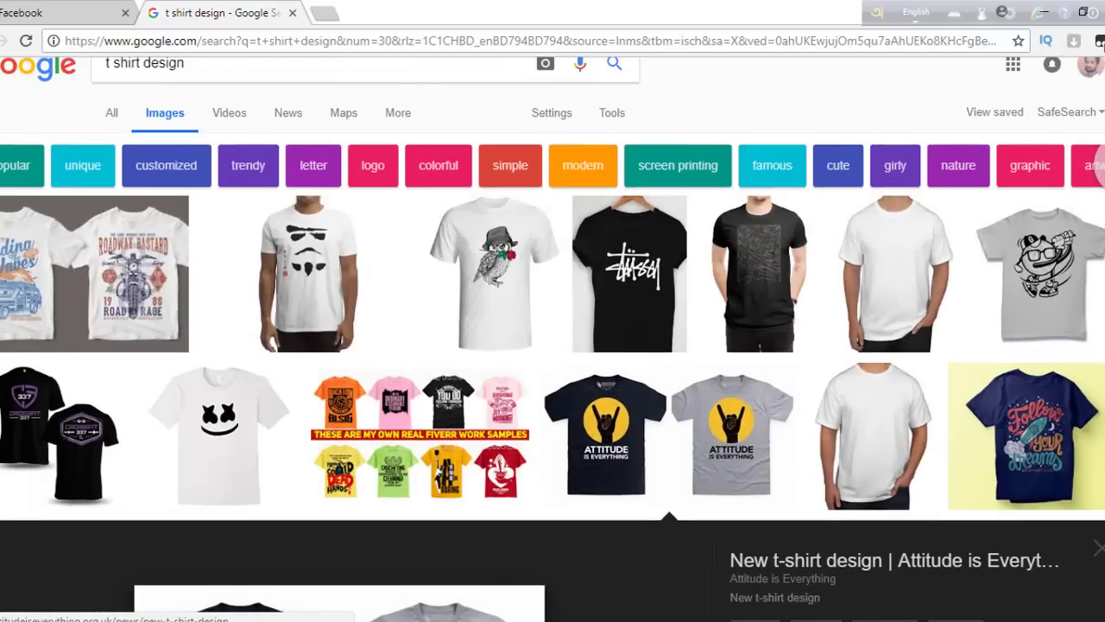
click(210, 67)
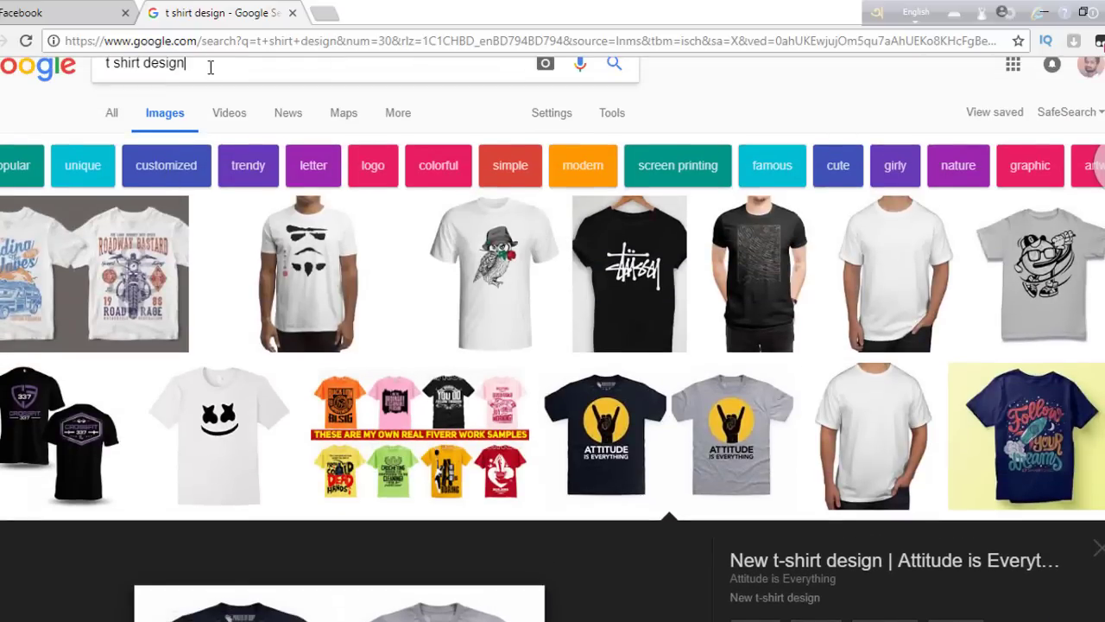
text(cover photo)
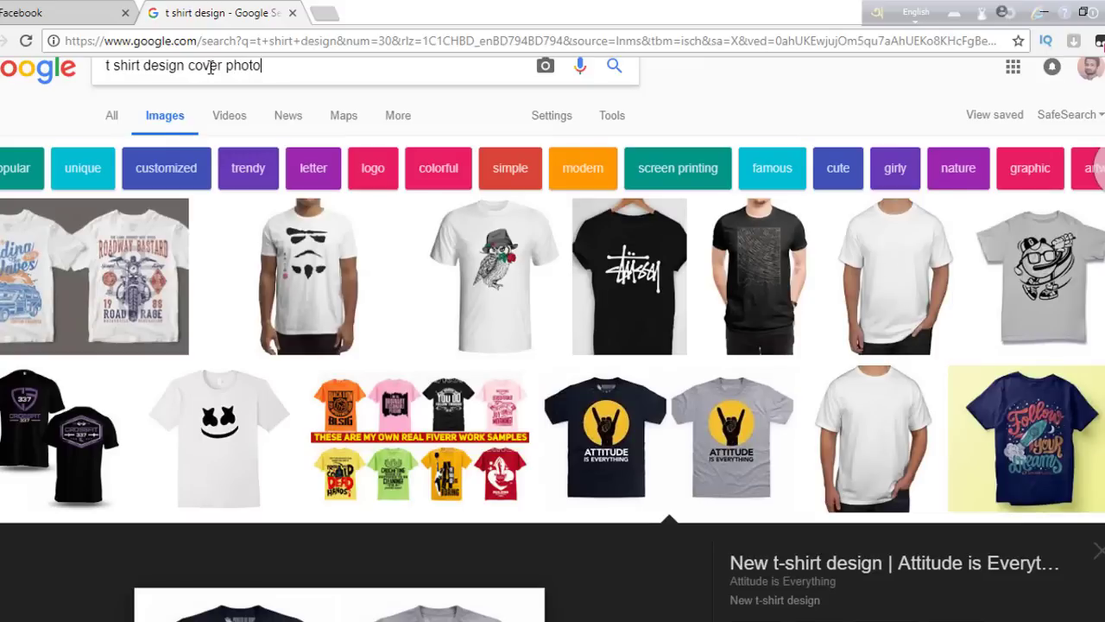
key(Return)
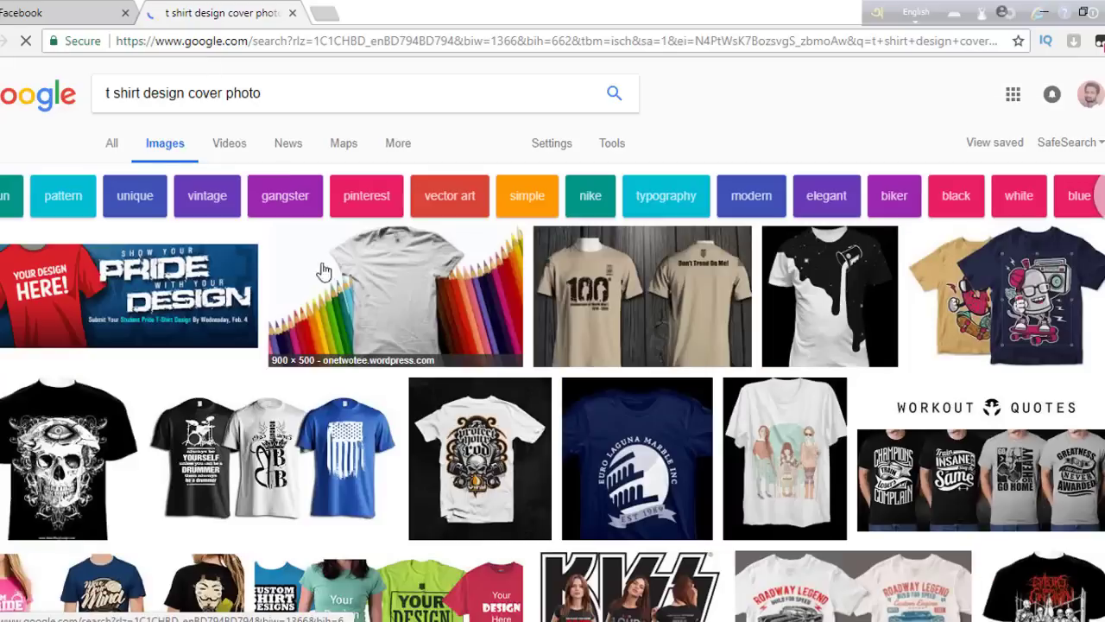
- Save the red PRIDE DESIGN banner to Downloads as fb_cover_design_(2) and return to Facebook
click(394, 313)
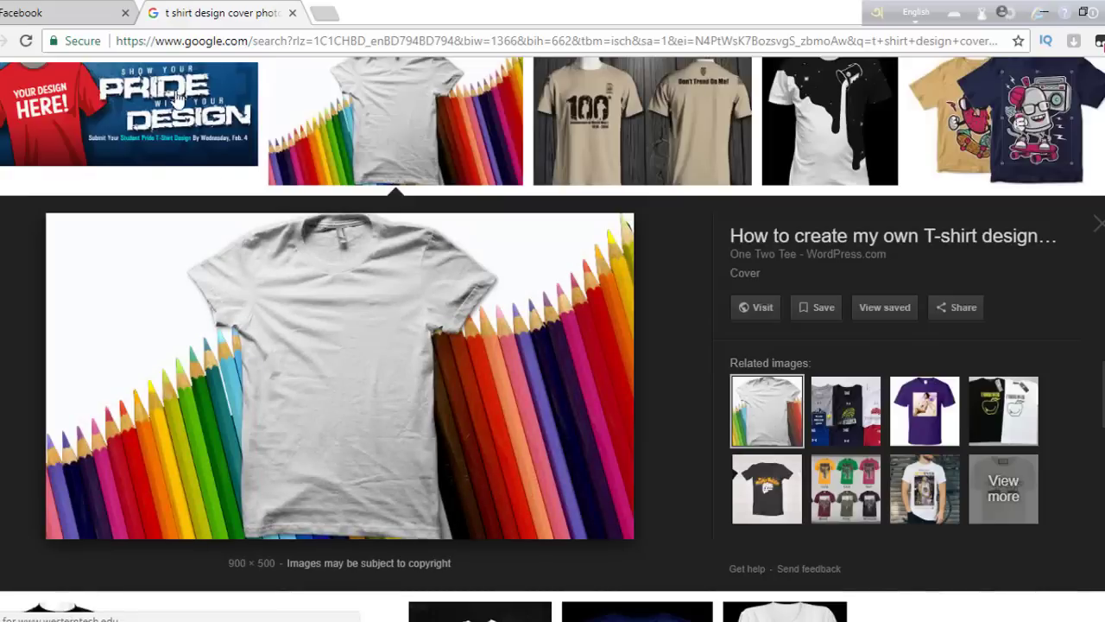
click(130, 129)
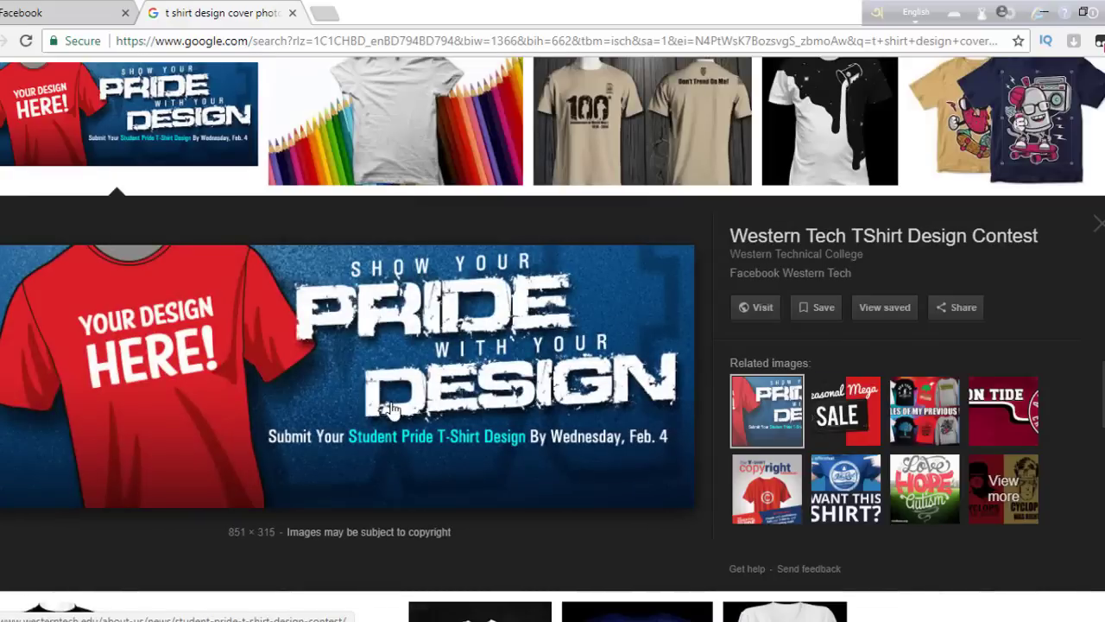
right_click(391, 407)
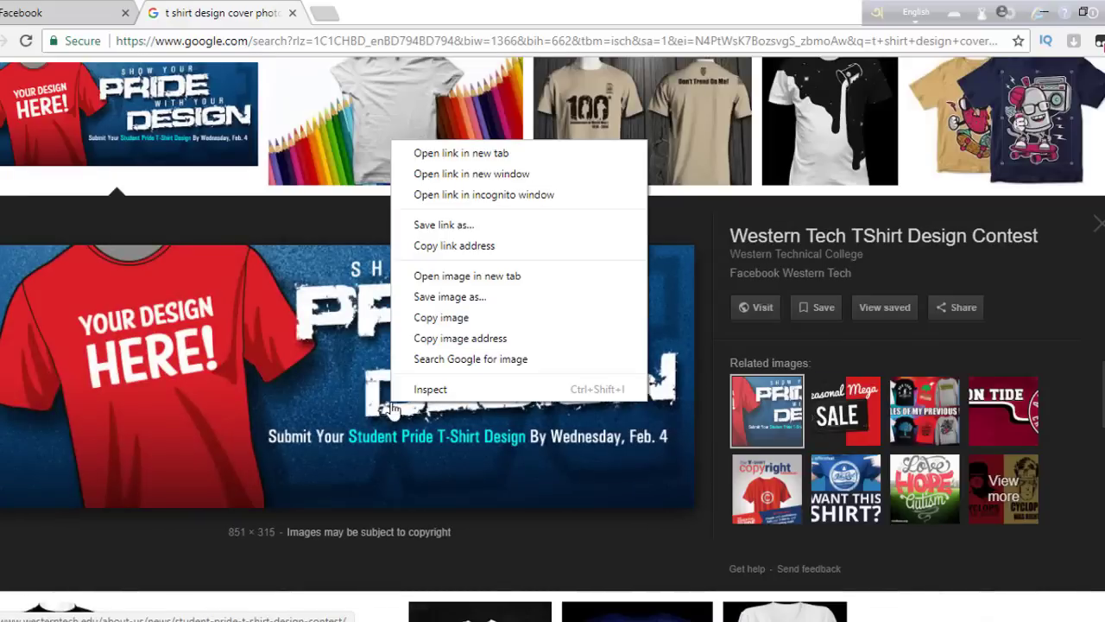
click(444, 297)
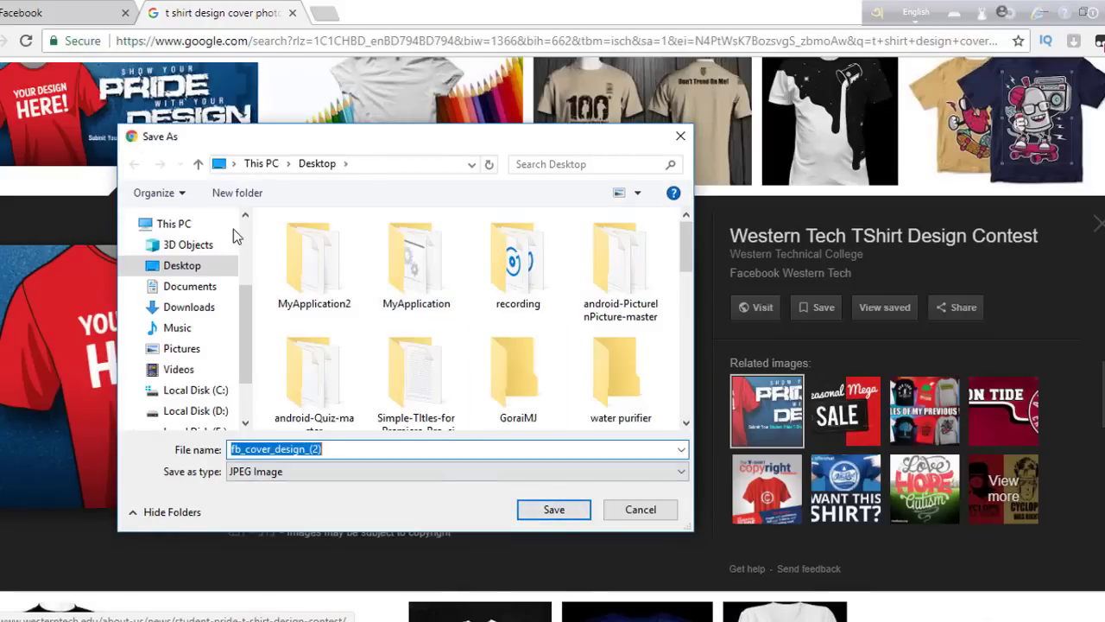
click(186, 309)
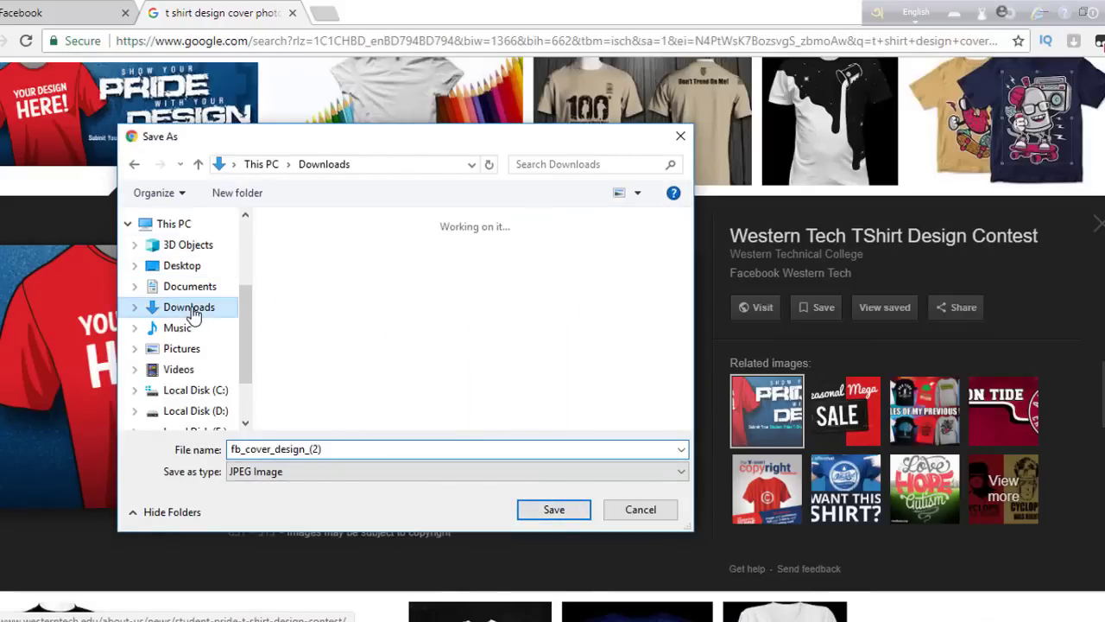
click(573, 511)
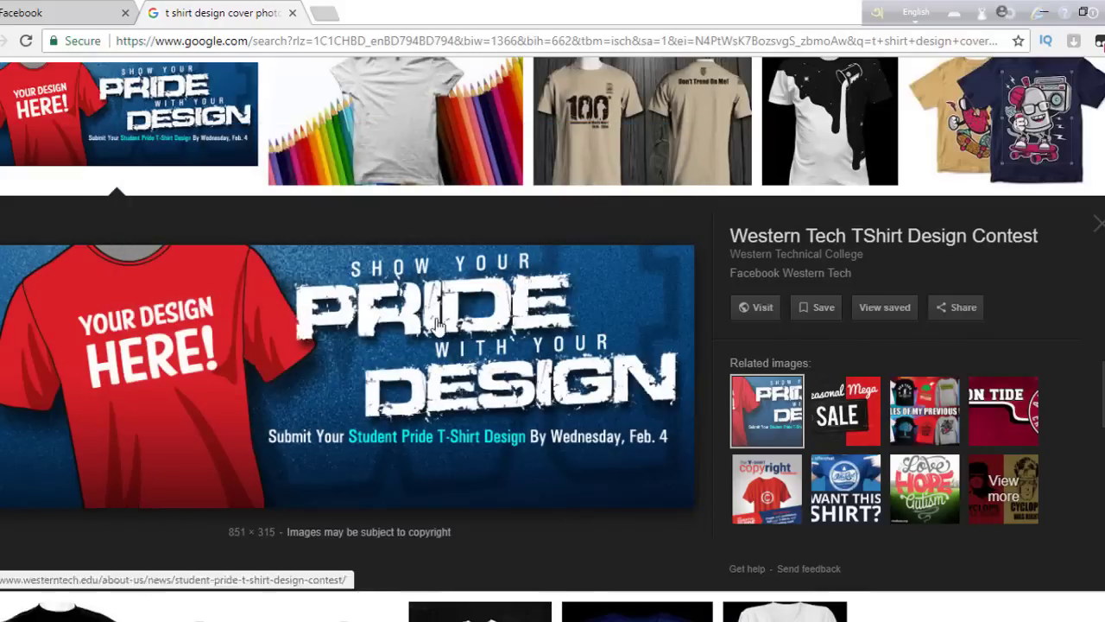
click(67, 10)
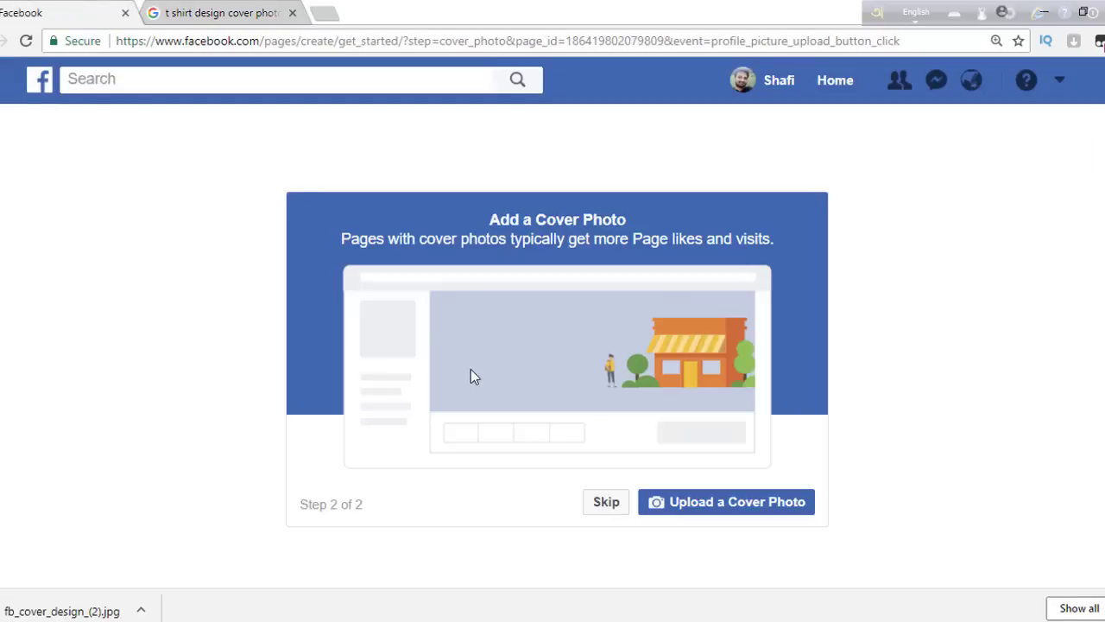
- Upload fb_cover_design_(2) from Downloads as the Smart T-Shirt cover photo
click(698, 503)
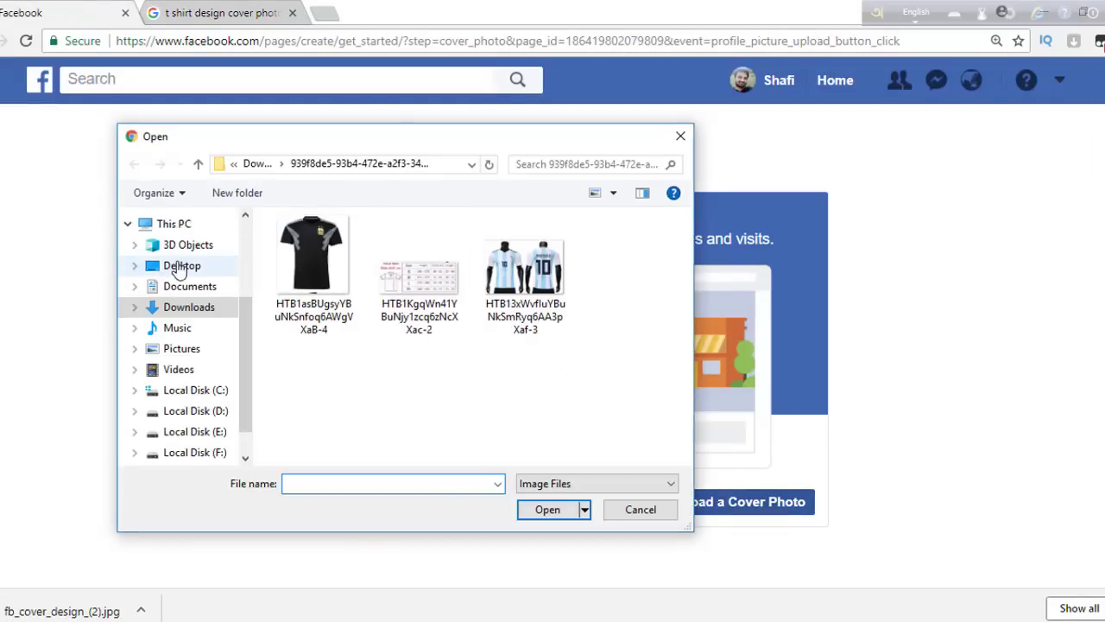
click(185, 309)
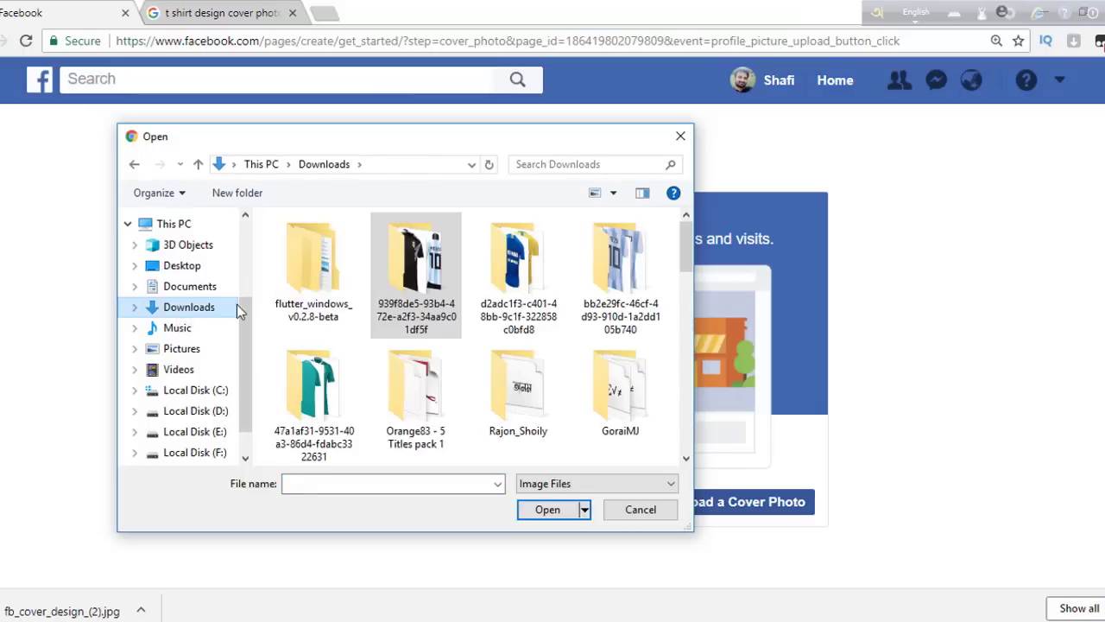
drag(686, 265, 686, 441)
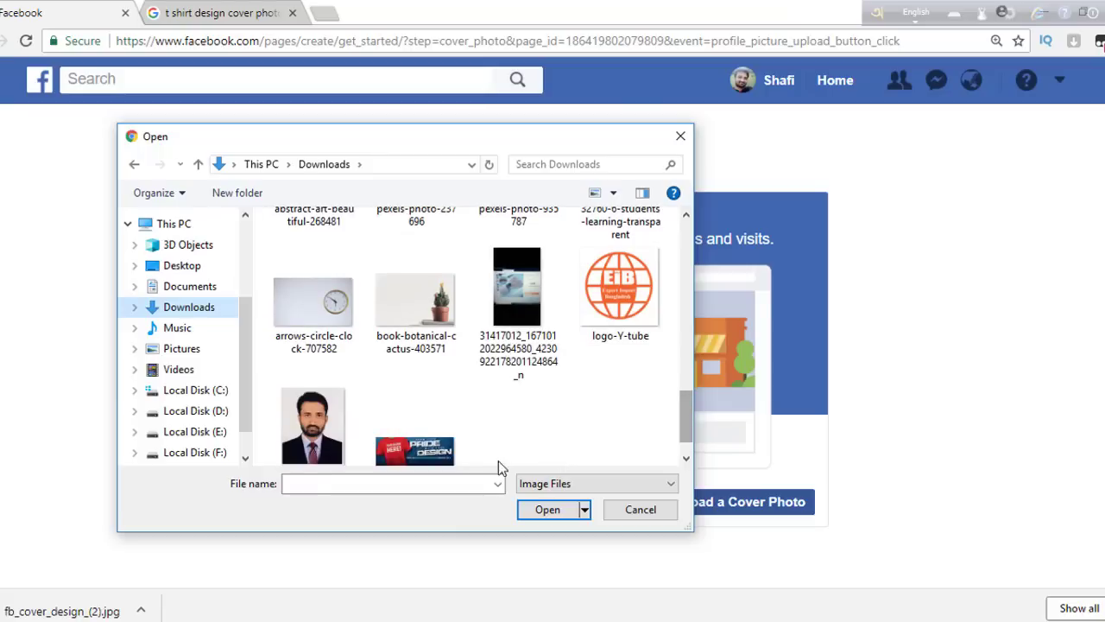
click(440, 457)
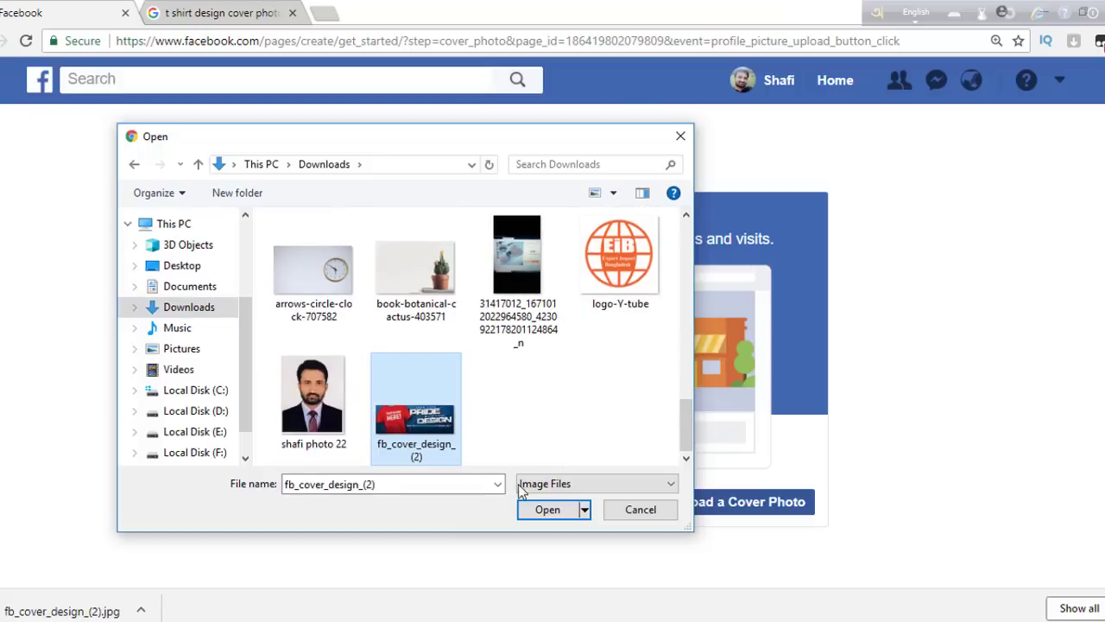
click(537, 510)
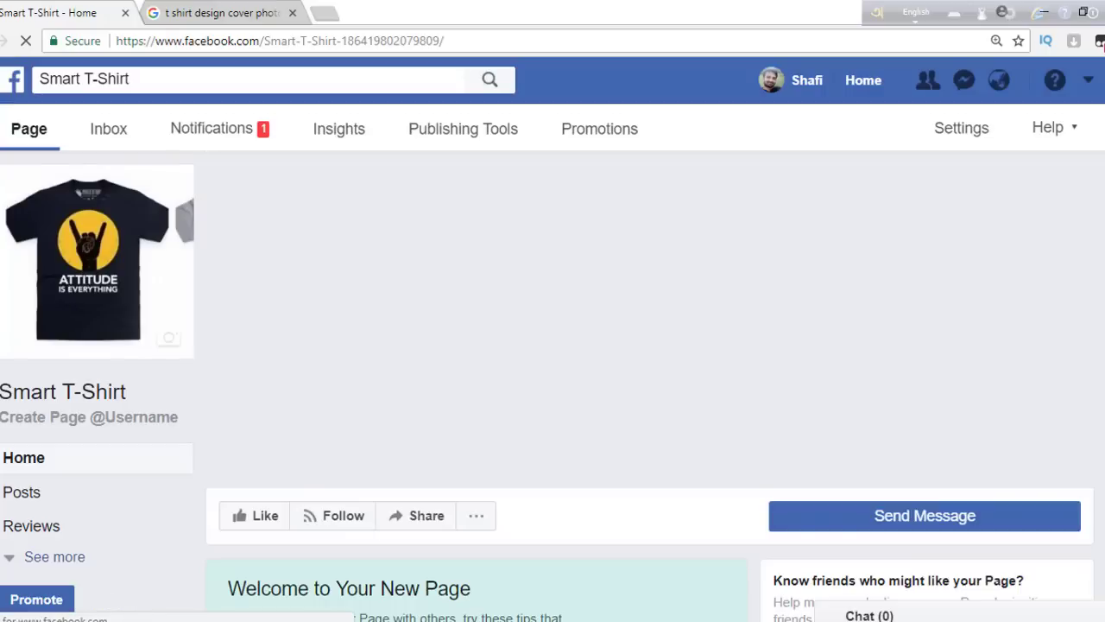
- Dismiss the Welcome to Your New Page tips and the Send Message tip
scroll(648, 389, down, 3)
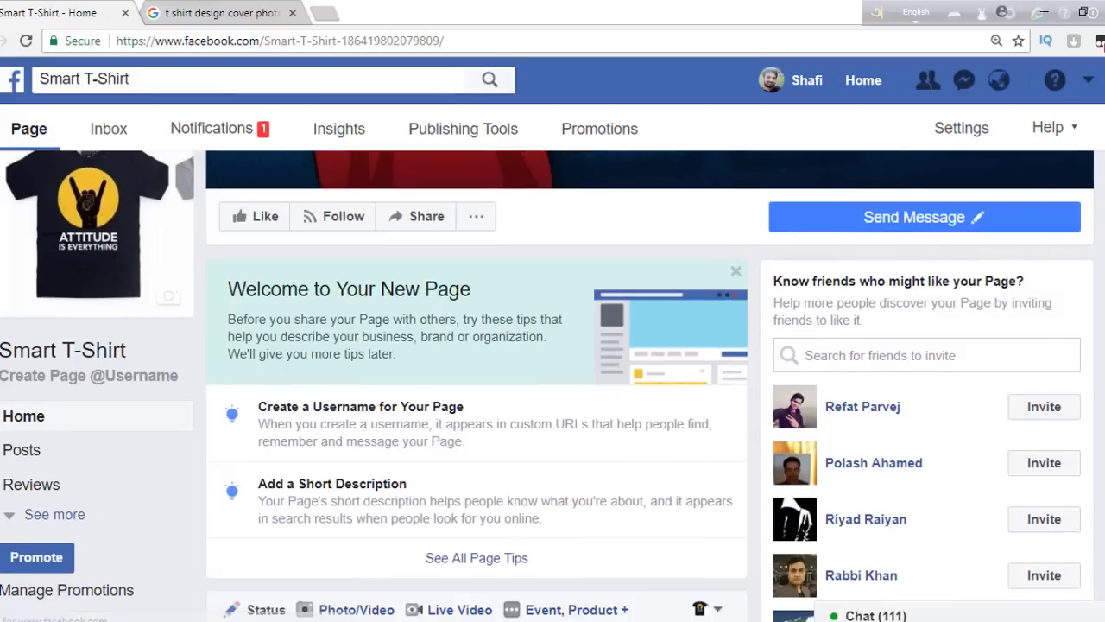
click(736, 274)
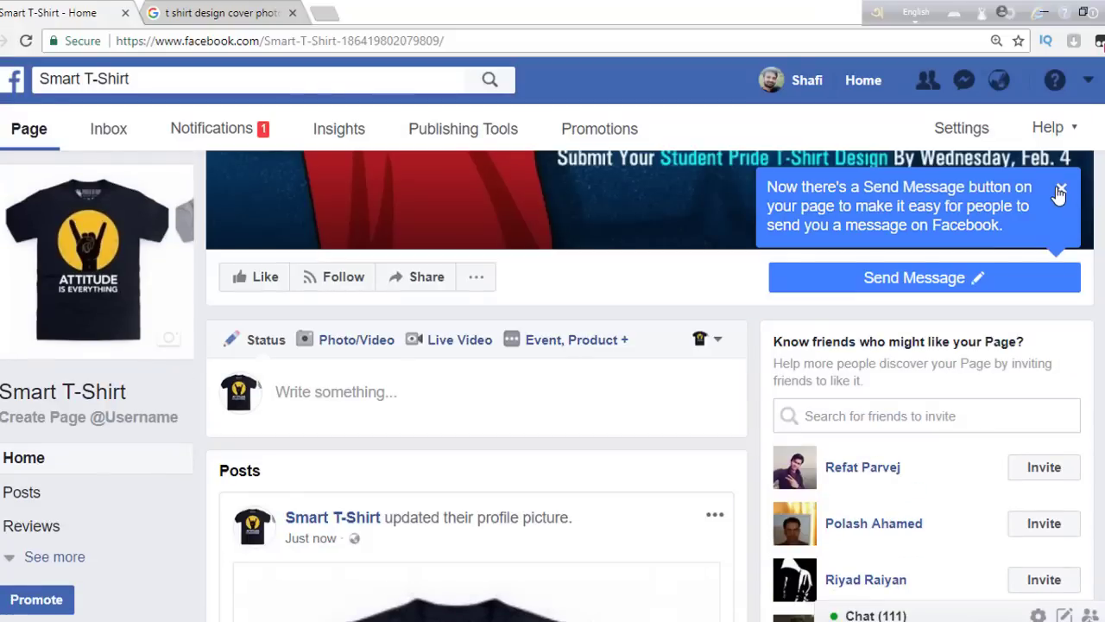
click(1060, 190)
- Invite one friend from the sidebar to like the page
scroll(1059, 192, down, 2)
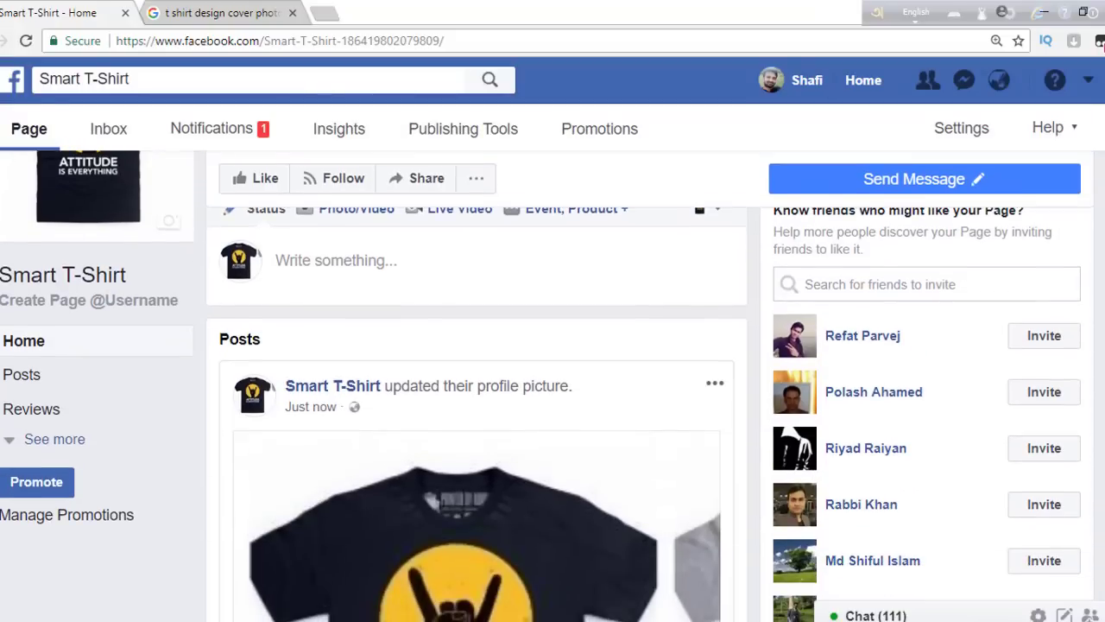
scroll(475, 388, down, 6)
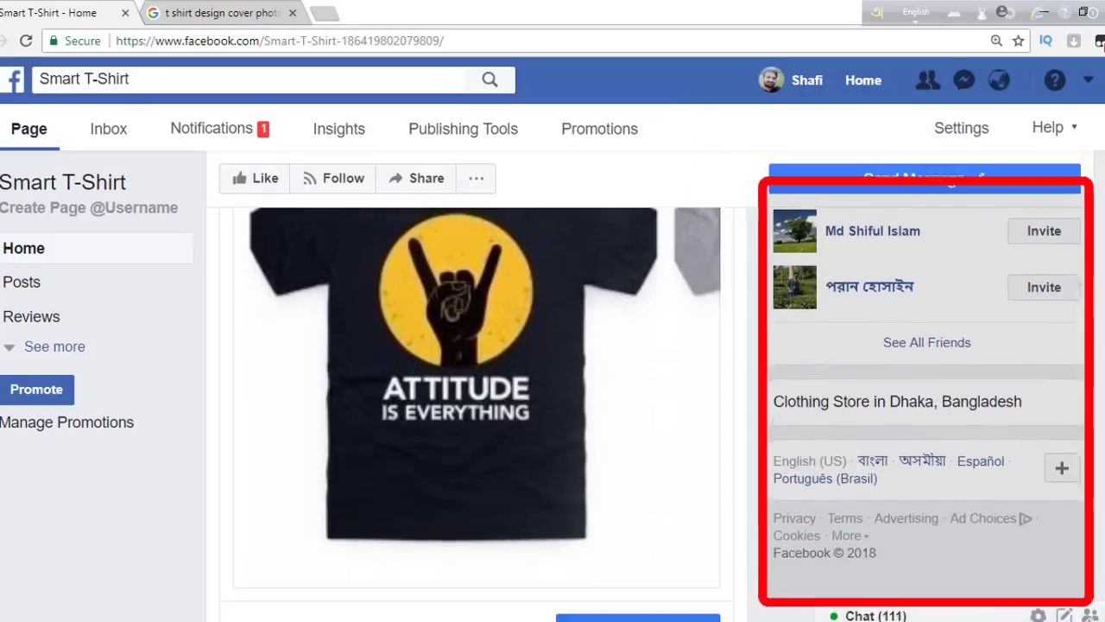
scroll(475, 388, up, 5)
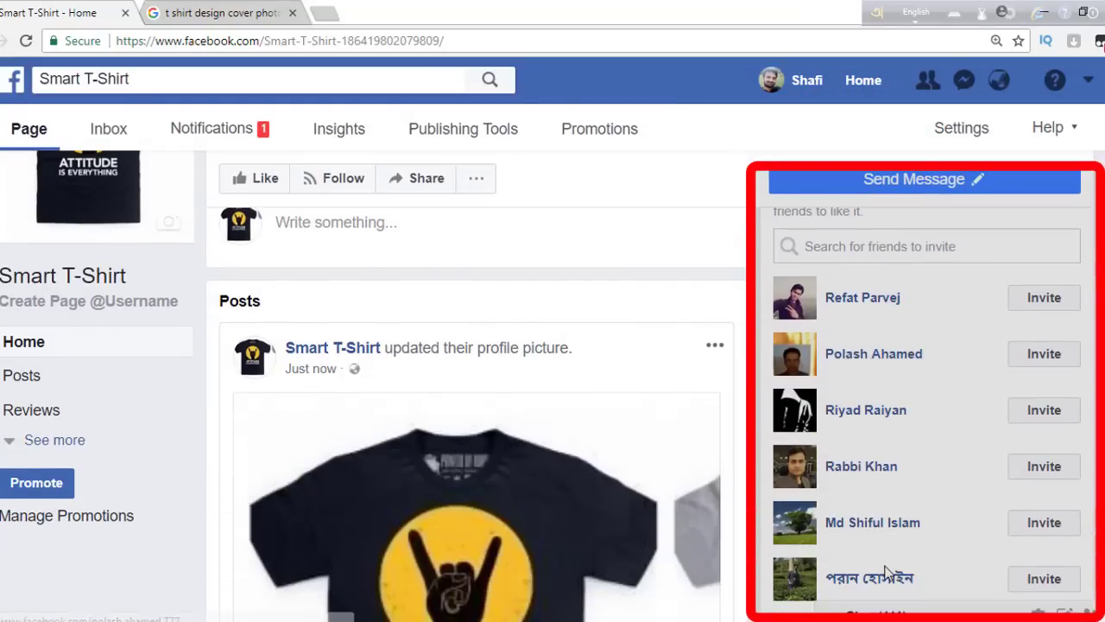
scroll(1018, 346, down, 1)
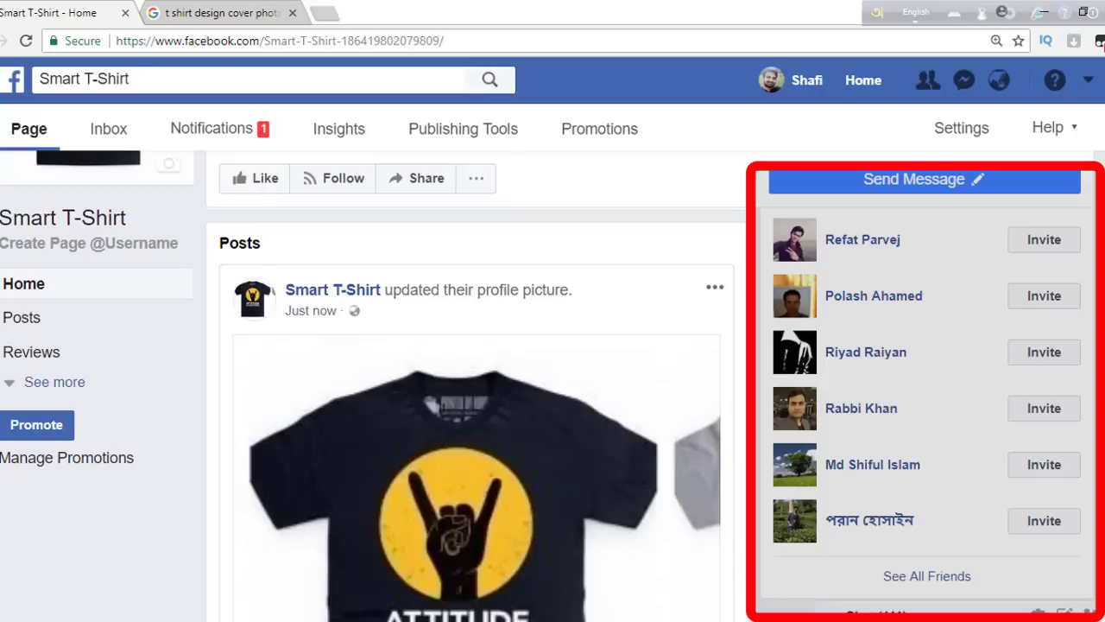
click(1024, 467)
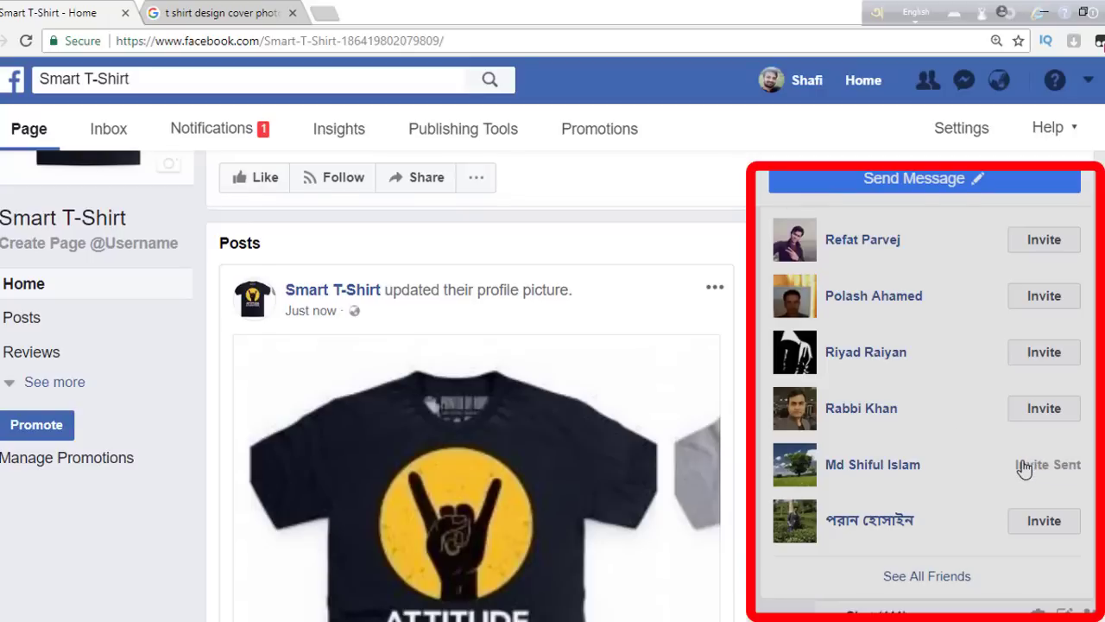
scroll(552, 388, down, 2)
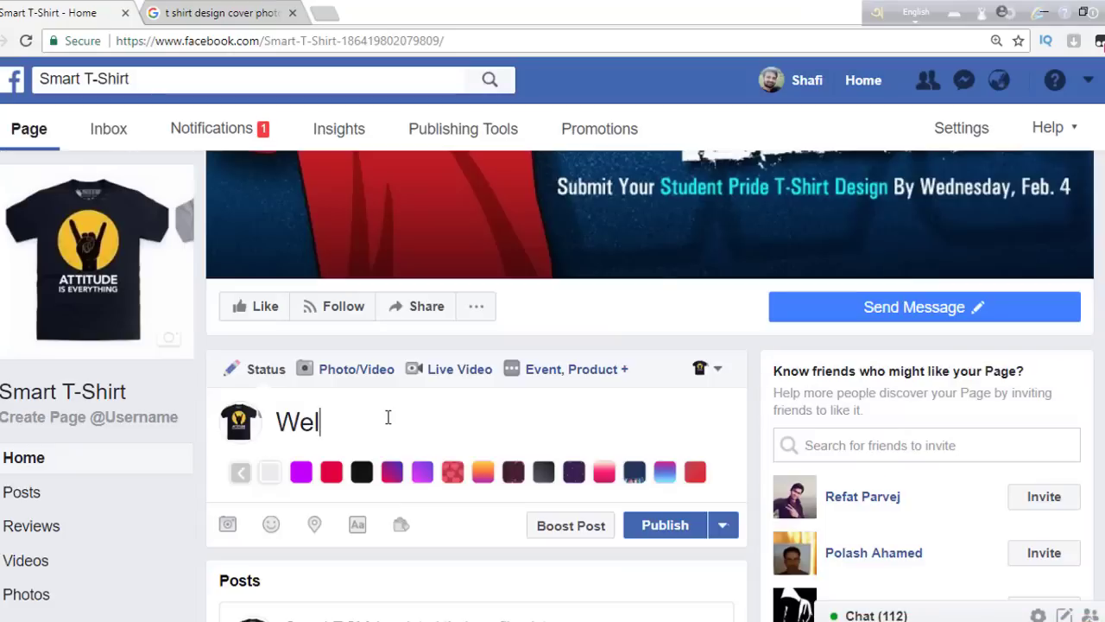
- Publish a 'Welcome' post on a red background, declining the Send Message button
text(come)
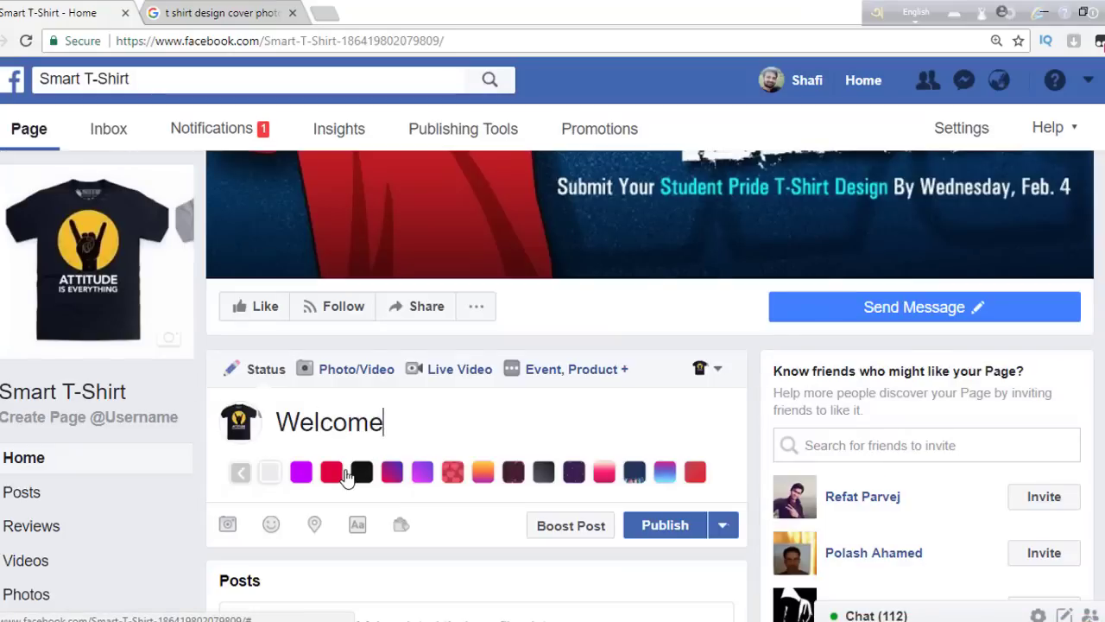
click(331, 472)
scroll(346, 476, down, 2)
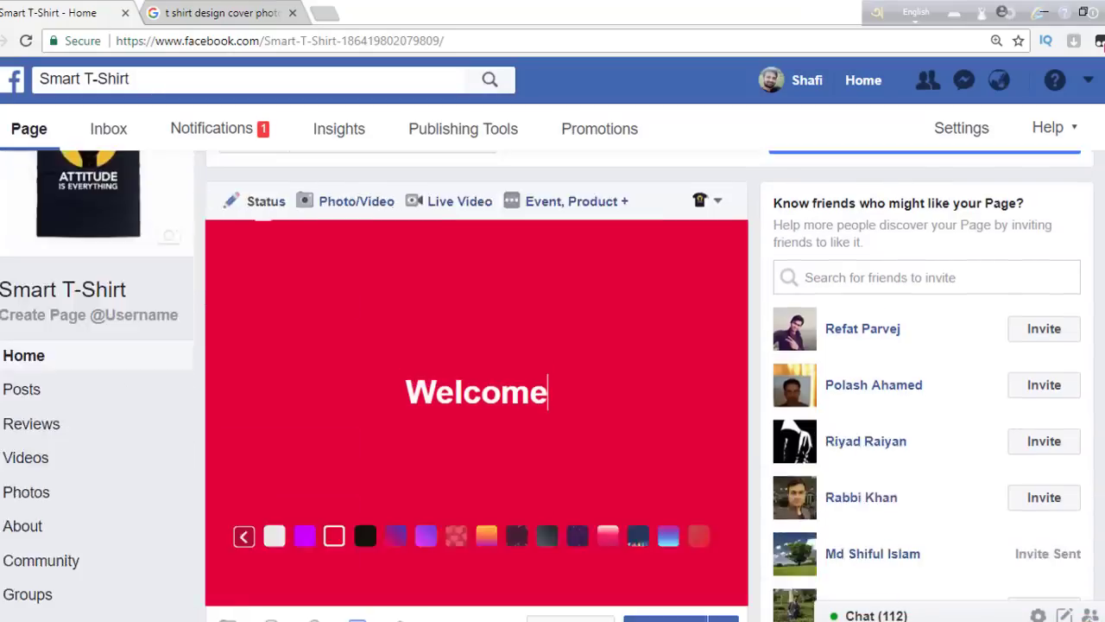
scroll(738, 392, down, 4)
scroll(738, 392, up, 1)
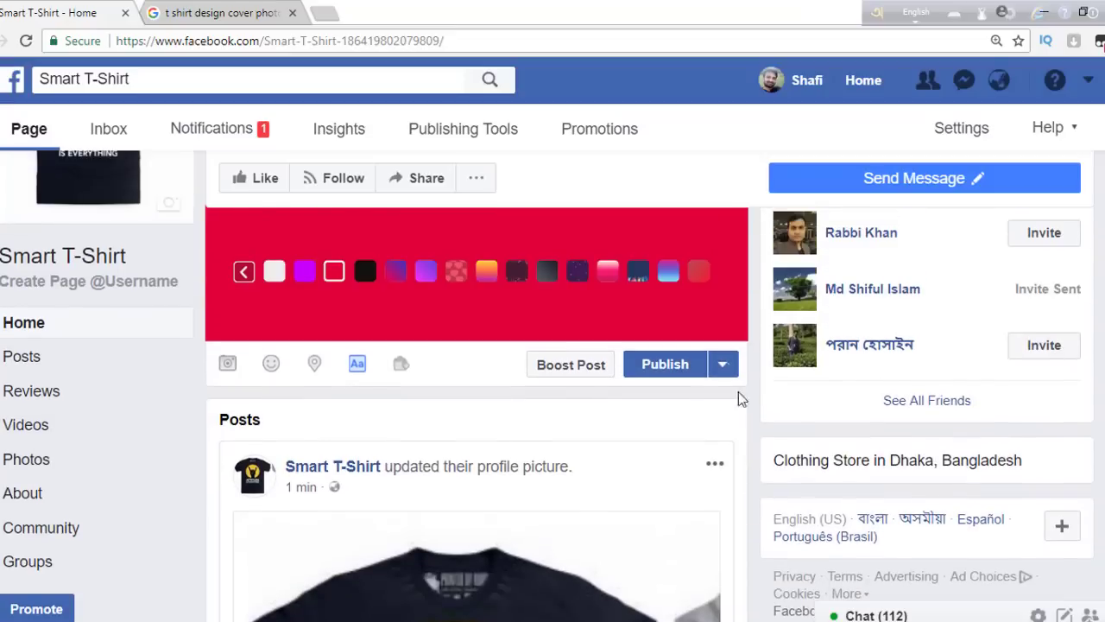
click(676, 367)
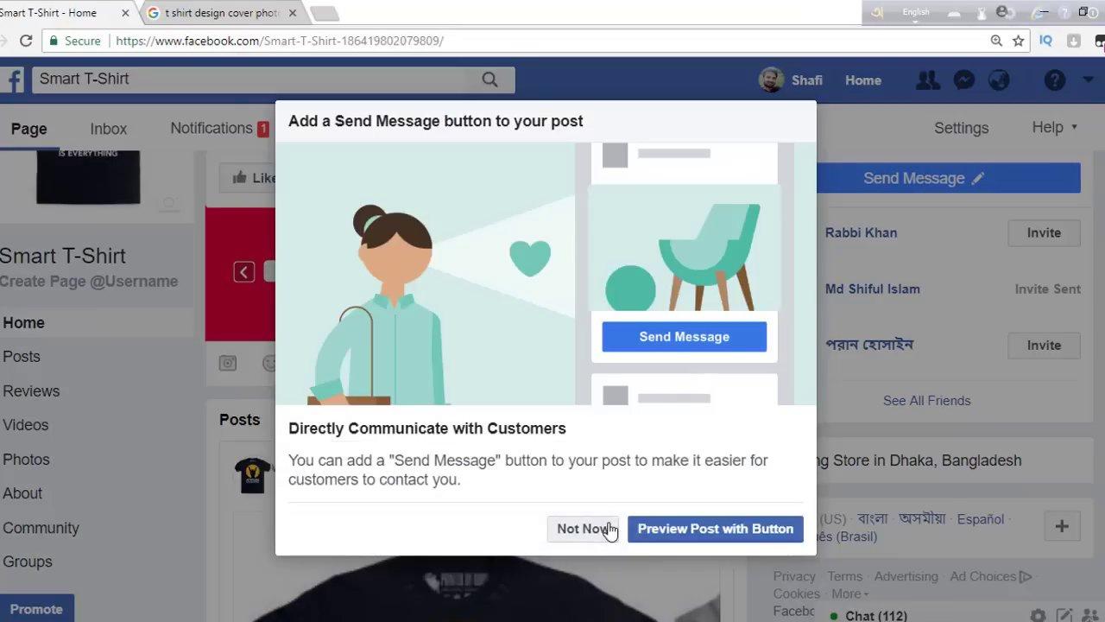
click(609, 530)
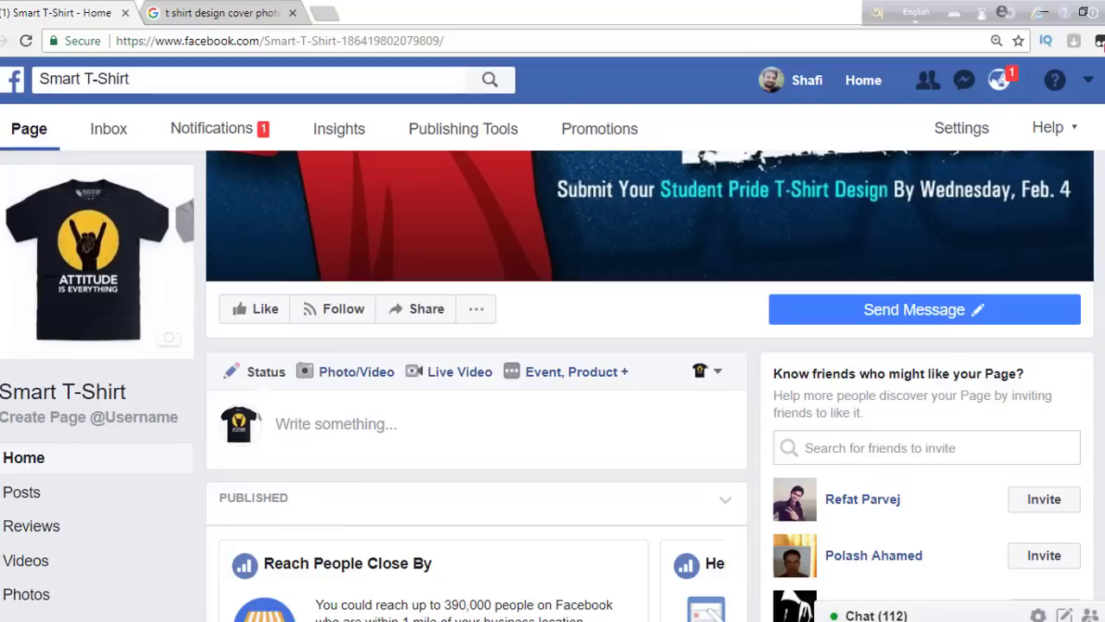
- Reveal the Send Message button's test, edit and delete options at the top of the page
scroll(475, 388, down, 4)
scroll(475, 388, down, 5)
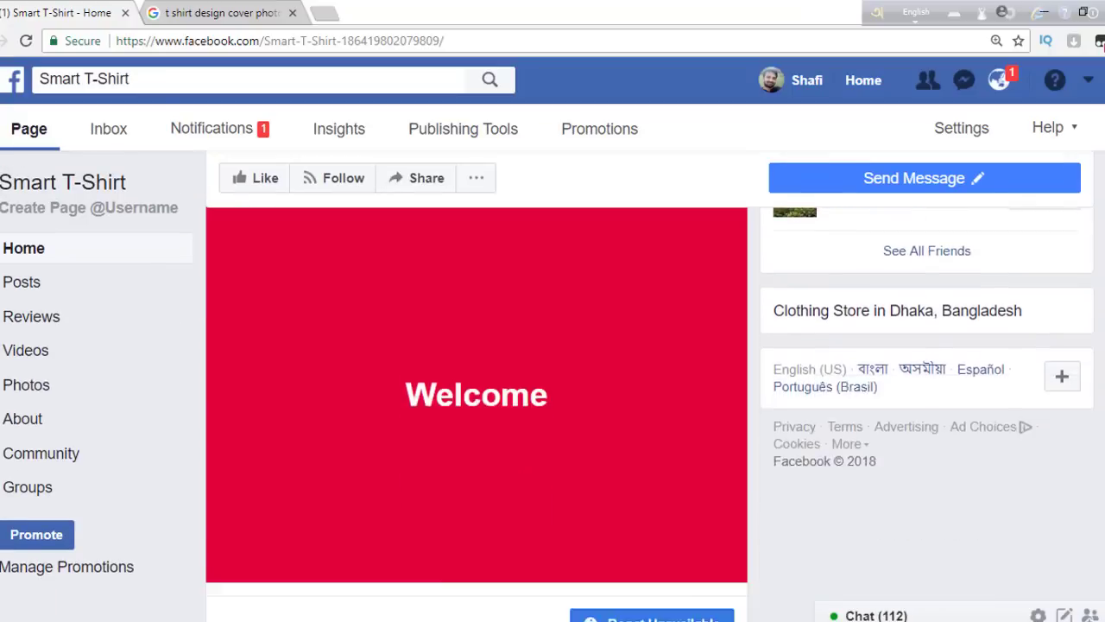
scroll(475, 389, up, 10)
scroll(475, 389, down, 1)
scroll(475, 388, down, 1)
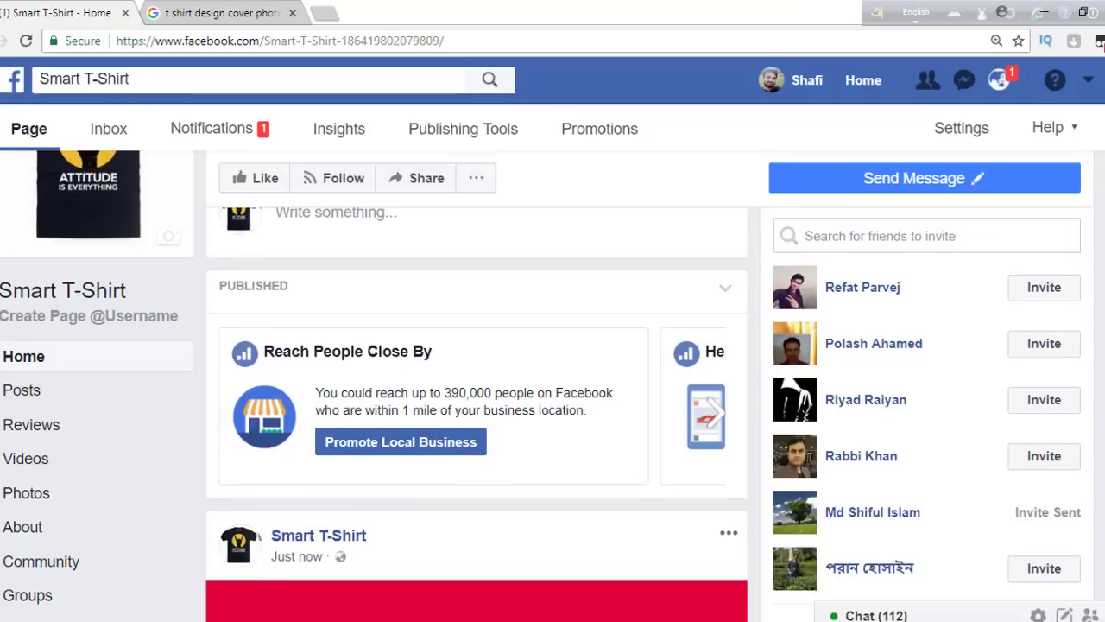
scroll(463, 336, up, 5)
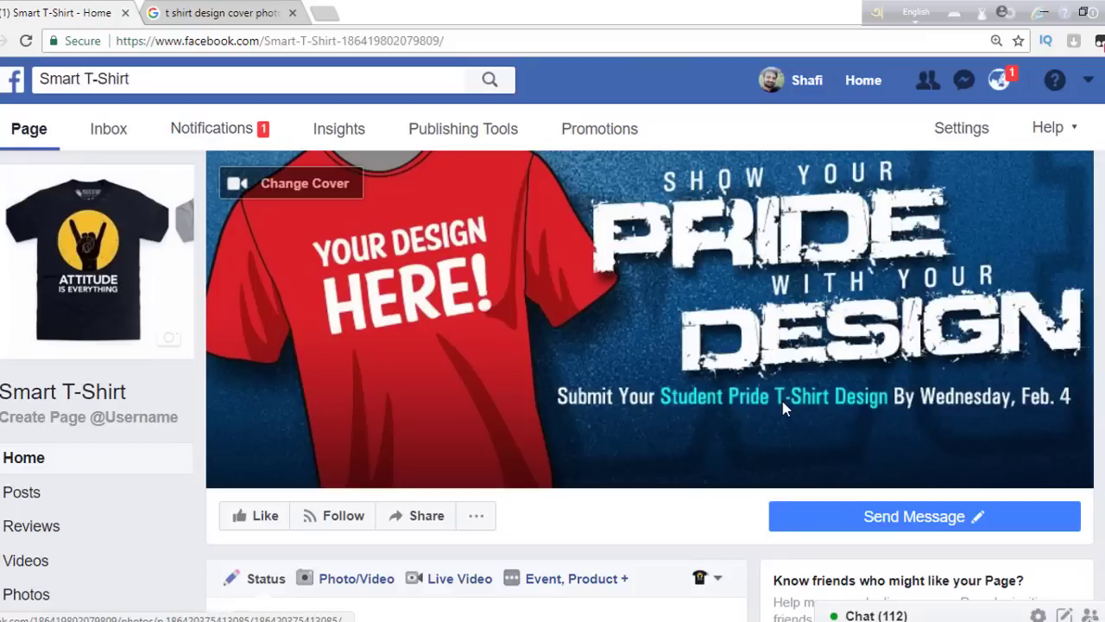
mouse_move(950, 516)
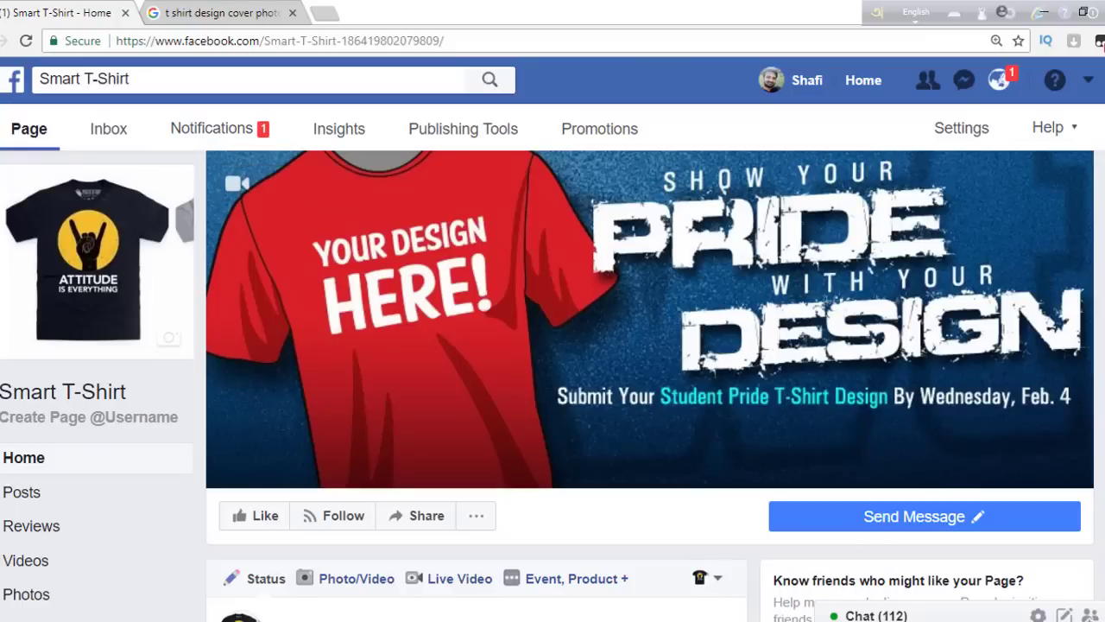
scroll(978, 345, down, 4)
mouse_move(978, 184)
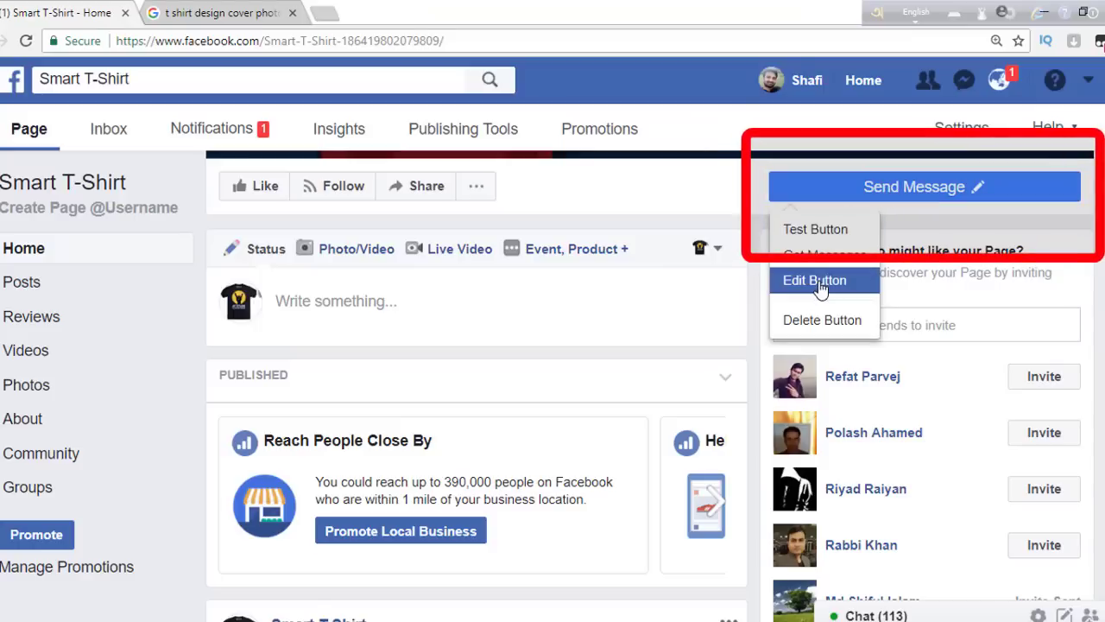
click(820, 287)
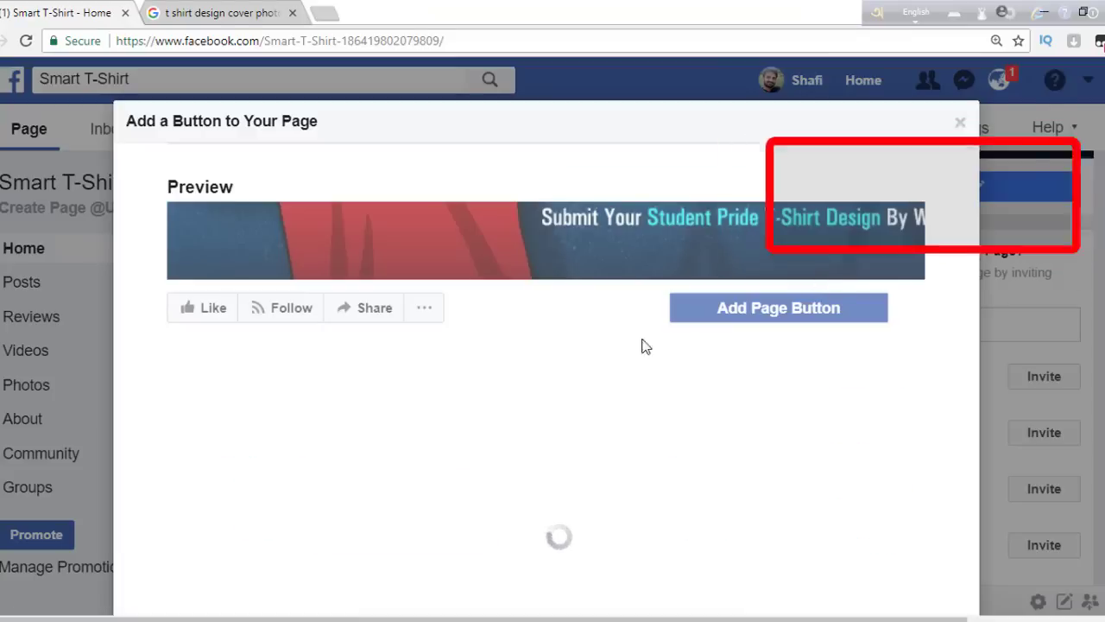
scroll(545, 345, down, 2)
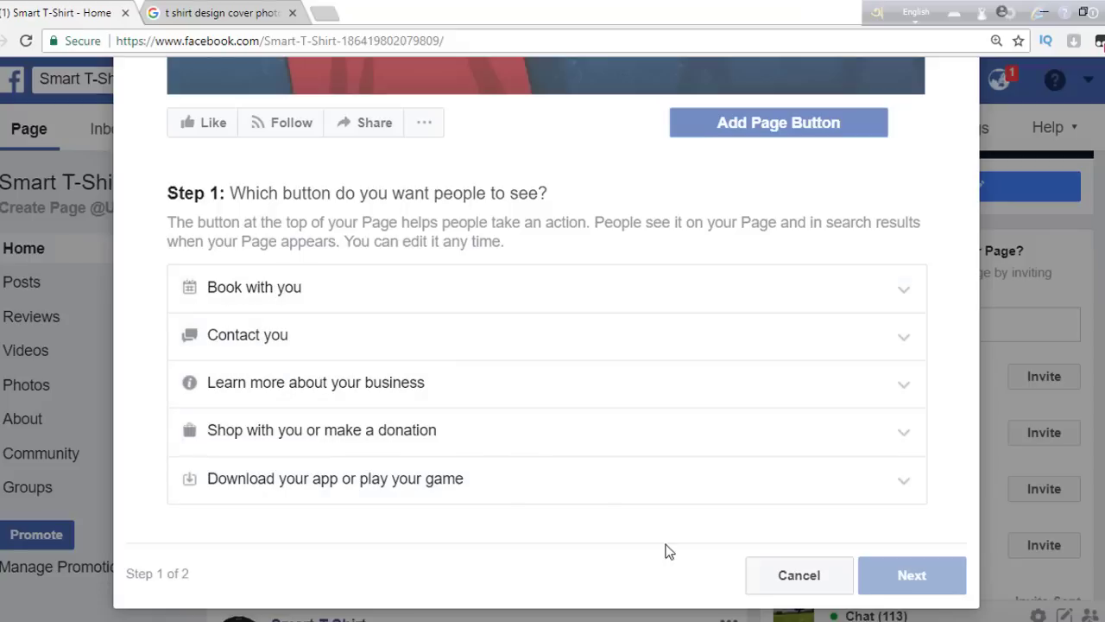
click(798, 575)
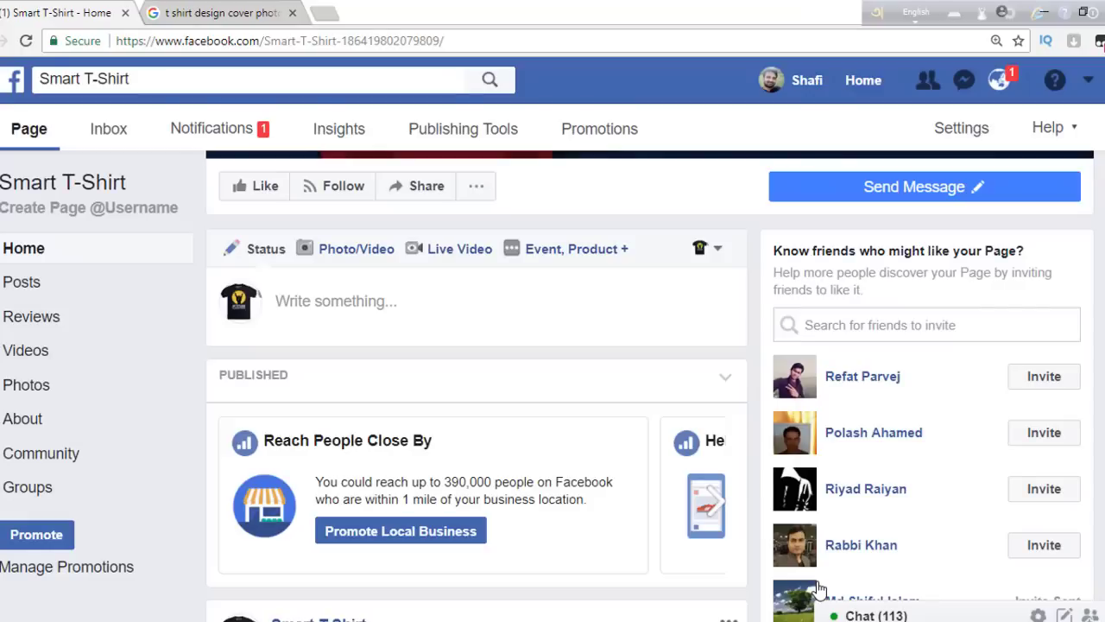
scroll(647, 389, down, 2)
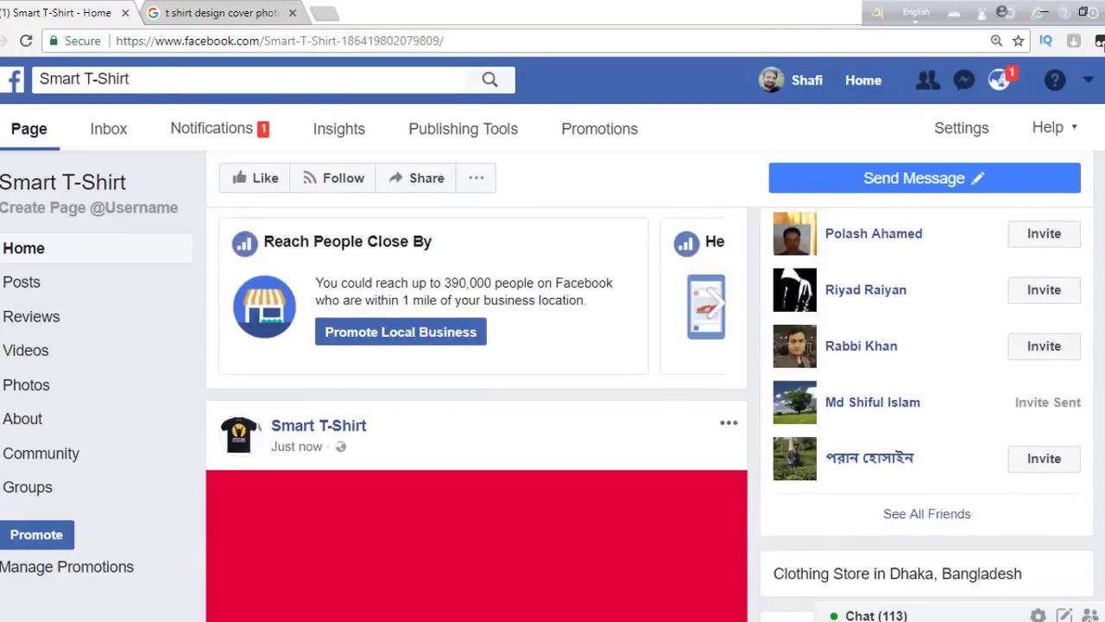
scroll(647, 389, up, 4)
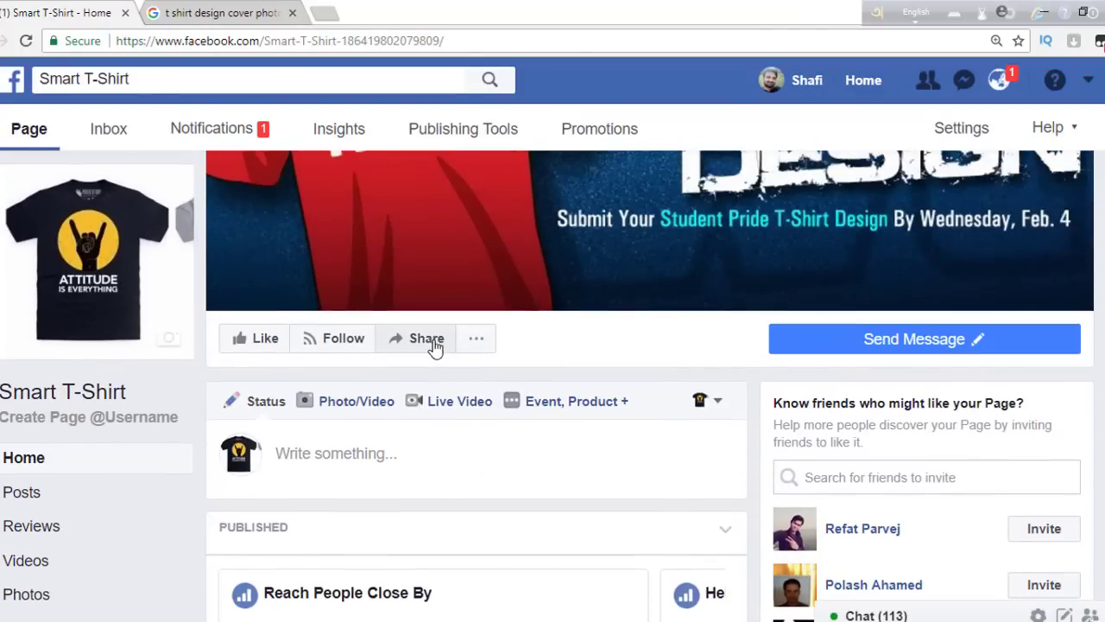
click(474, 343)
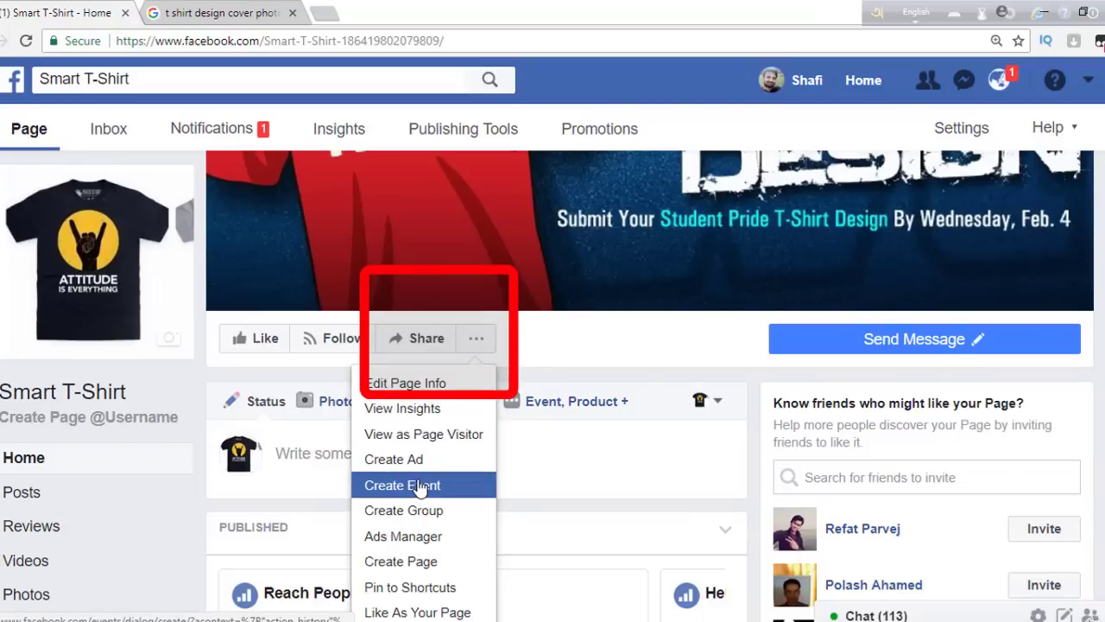
click(578, 492)
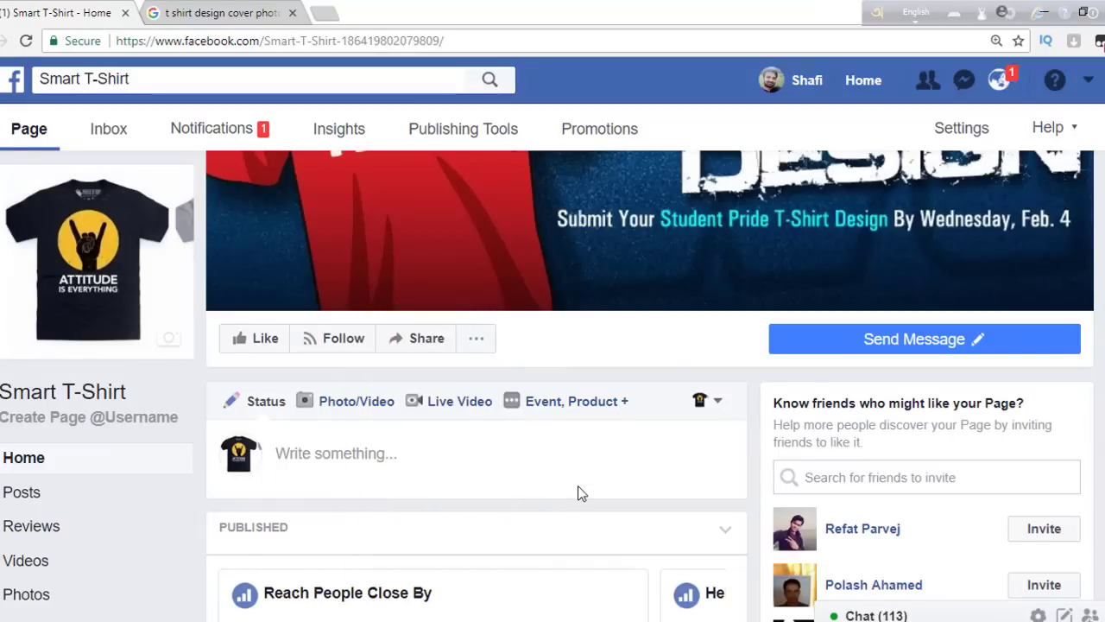
scroll(1099, 42, up, 2)
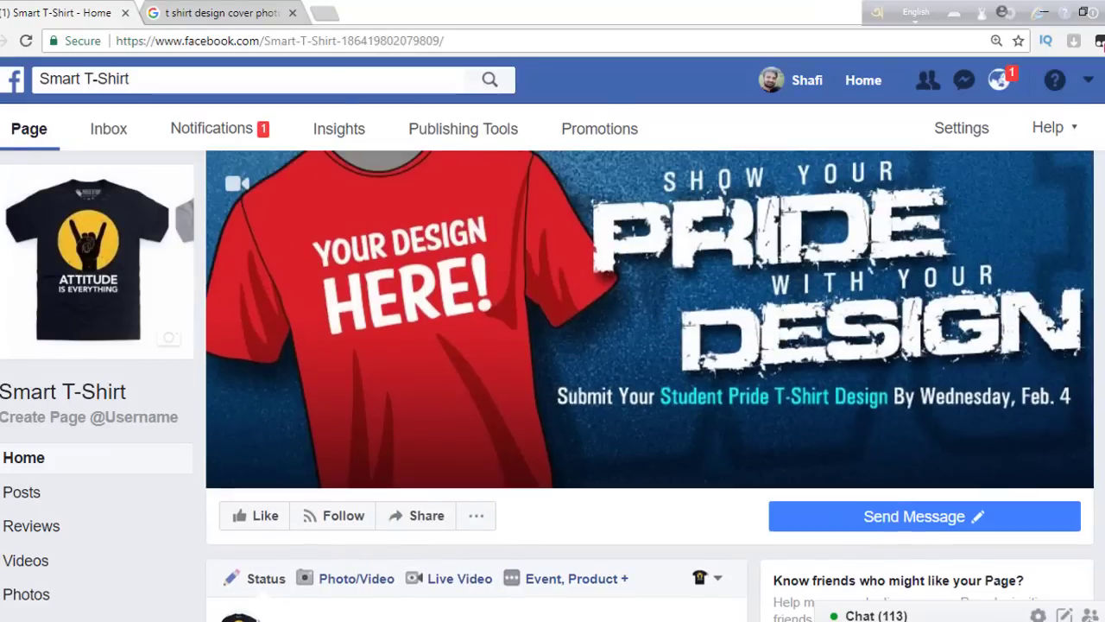
scroll(1100, 41, down, 4)
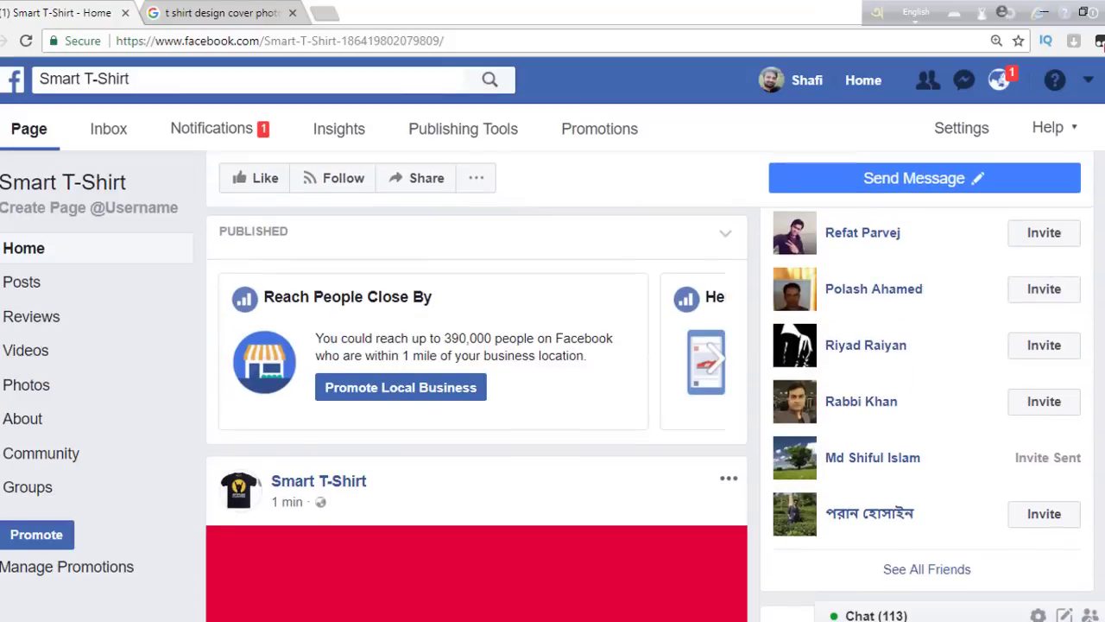
scroll(1099, 41, down, 4)
scroll(1099, 42, up, 6)
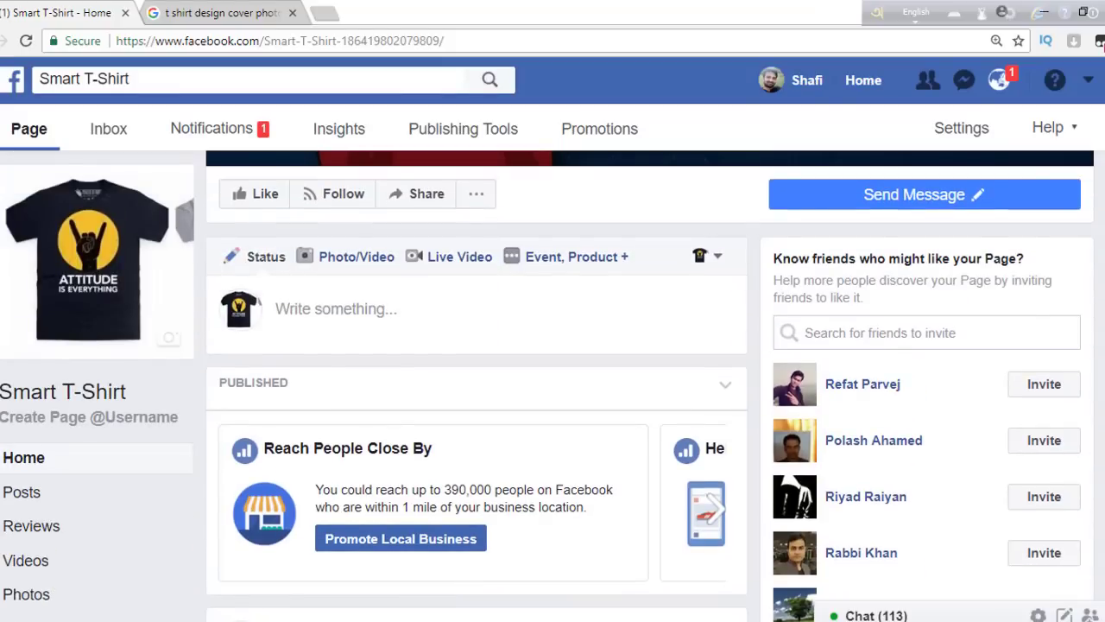
scroll(1099, 41, up, 4)
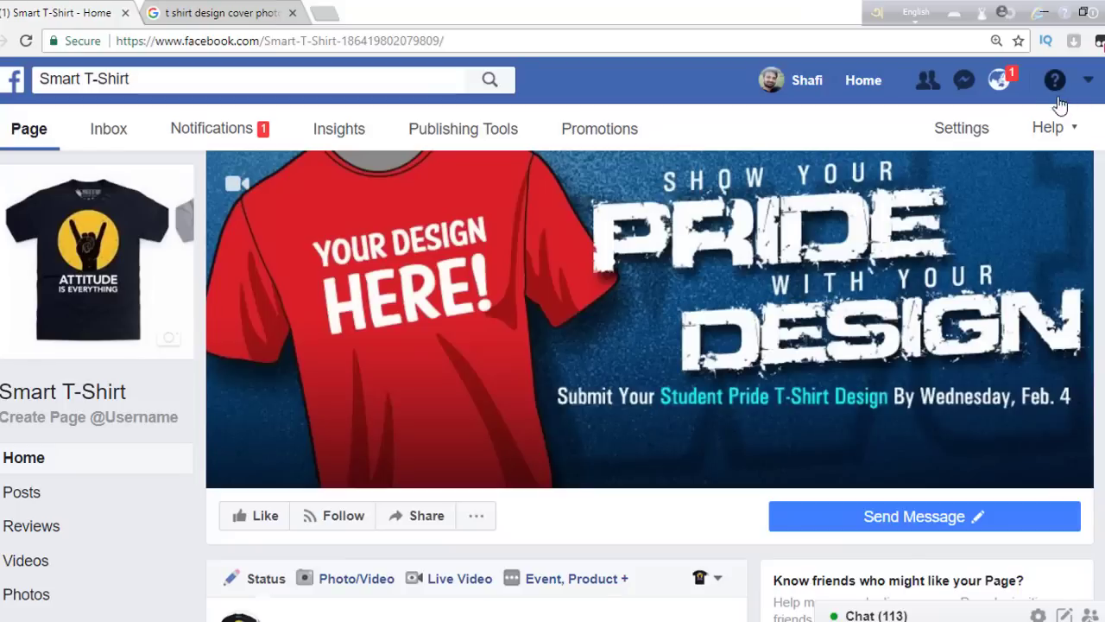
click(999, 81)
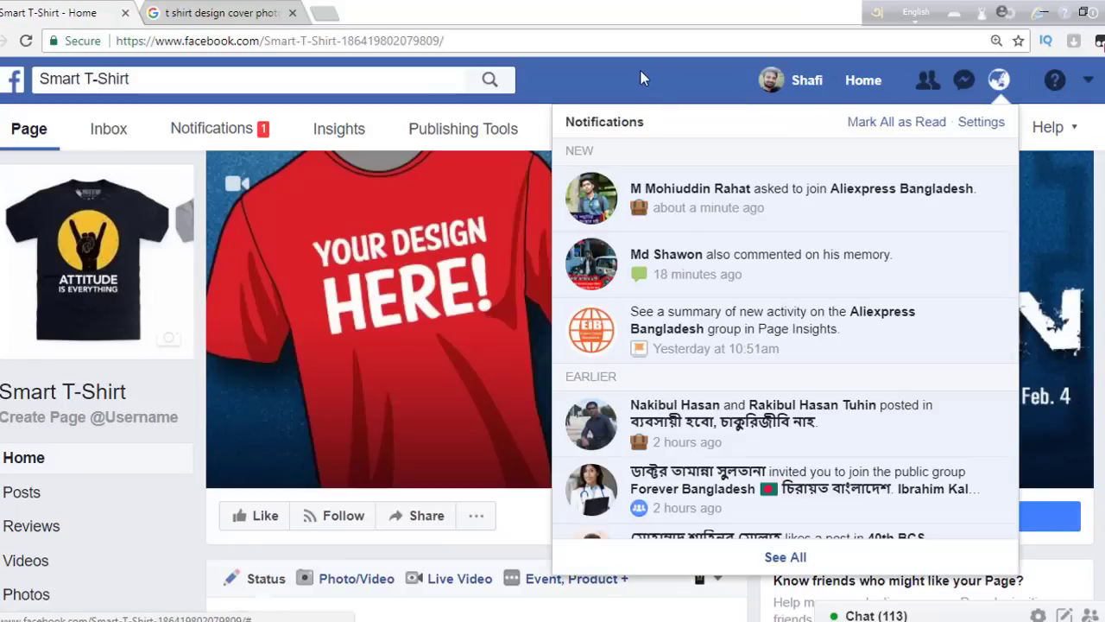
click(638, 71)
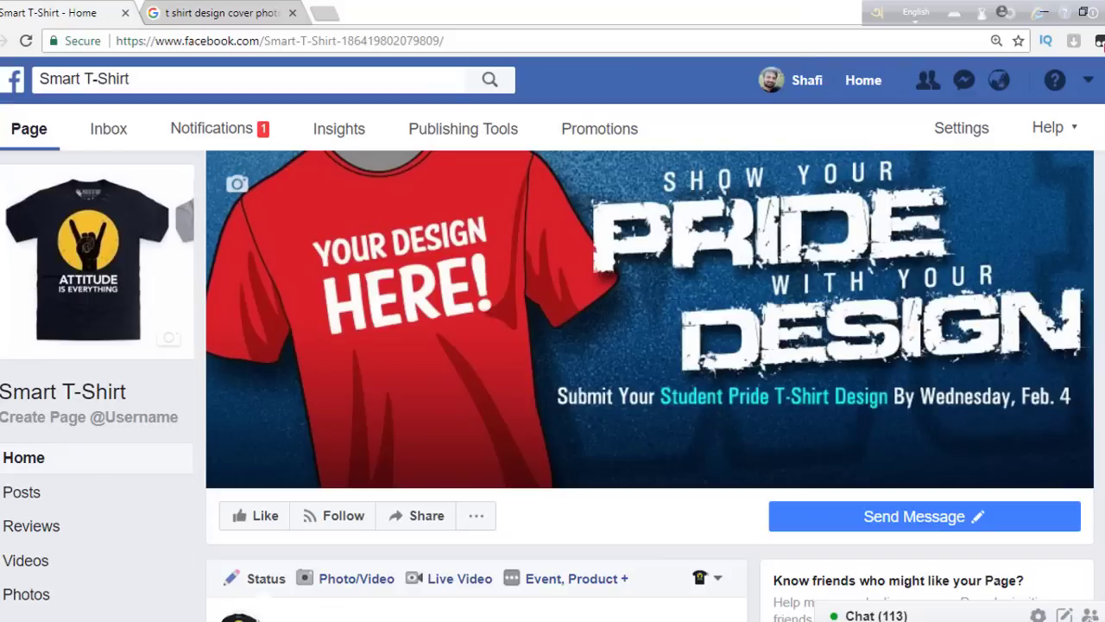
scroll(242, 345, down, 3)
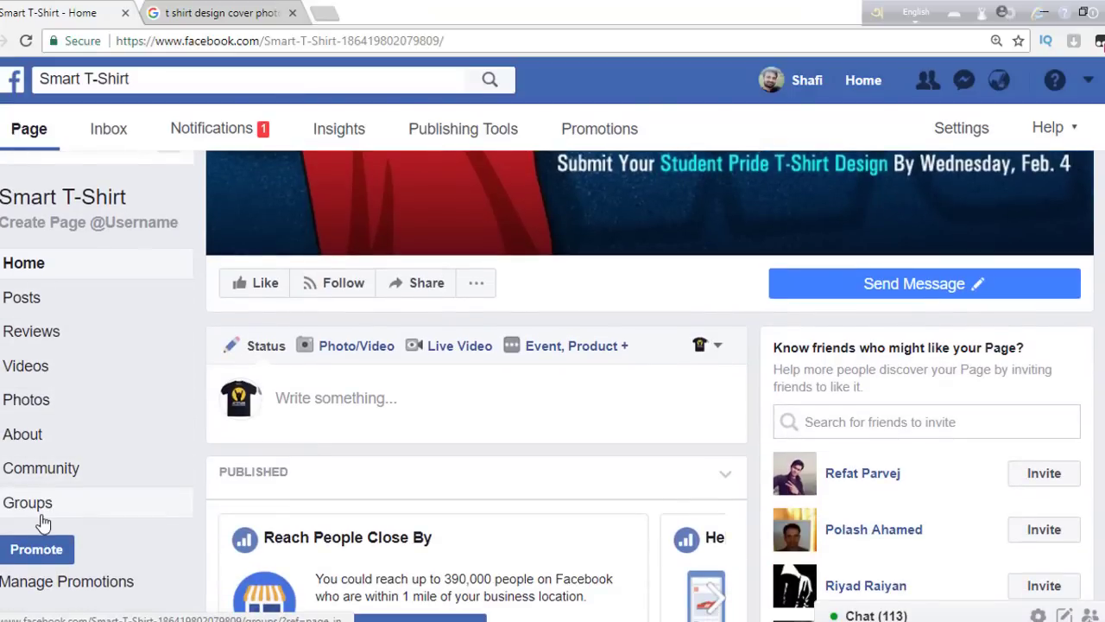
click(25, 400)
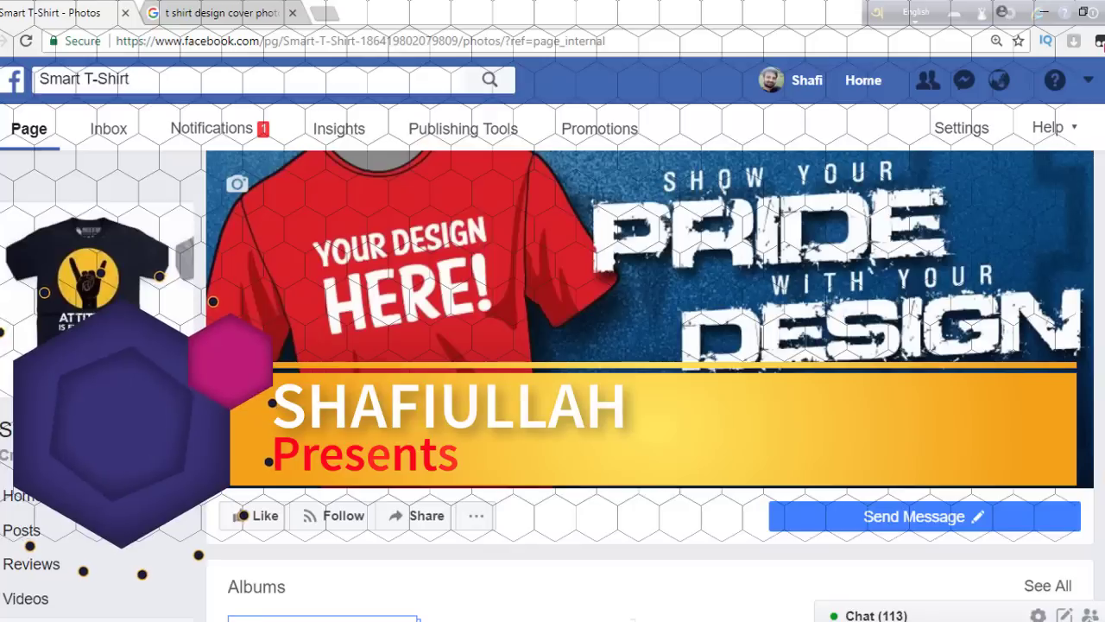
scroll(648, 362, down, 4)
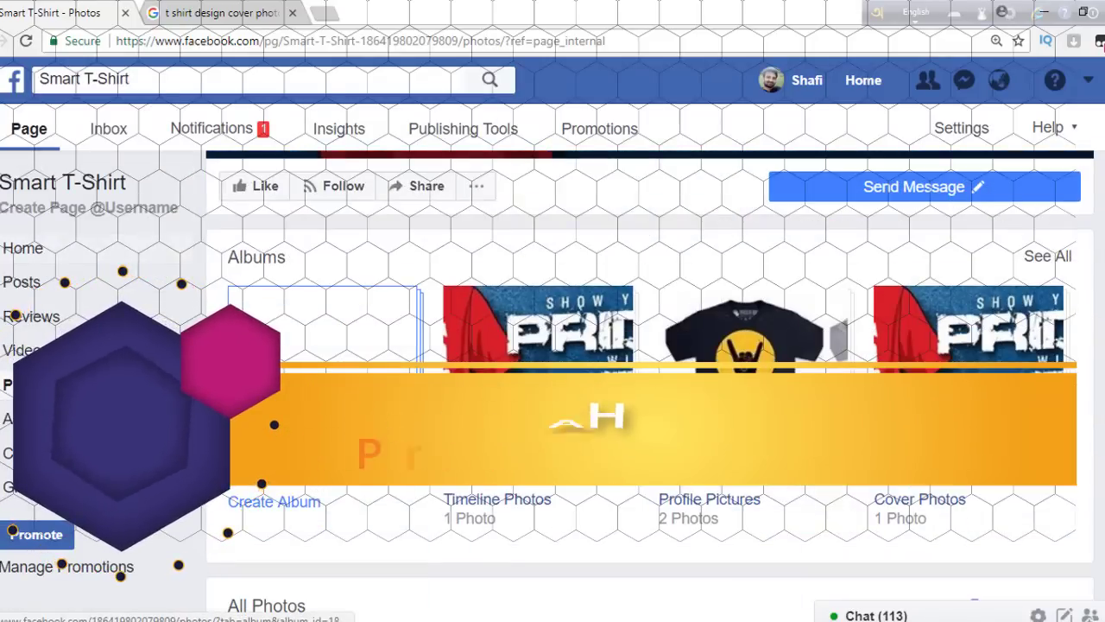
scroll(73, 541, up, 3)
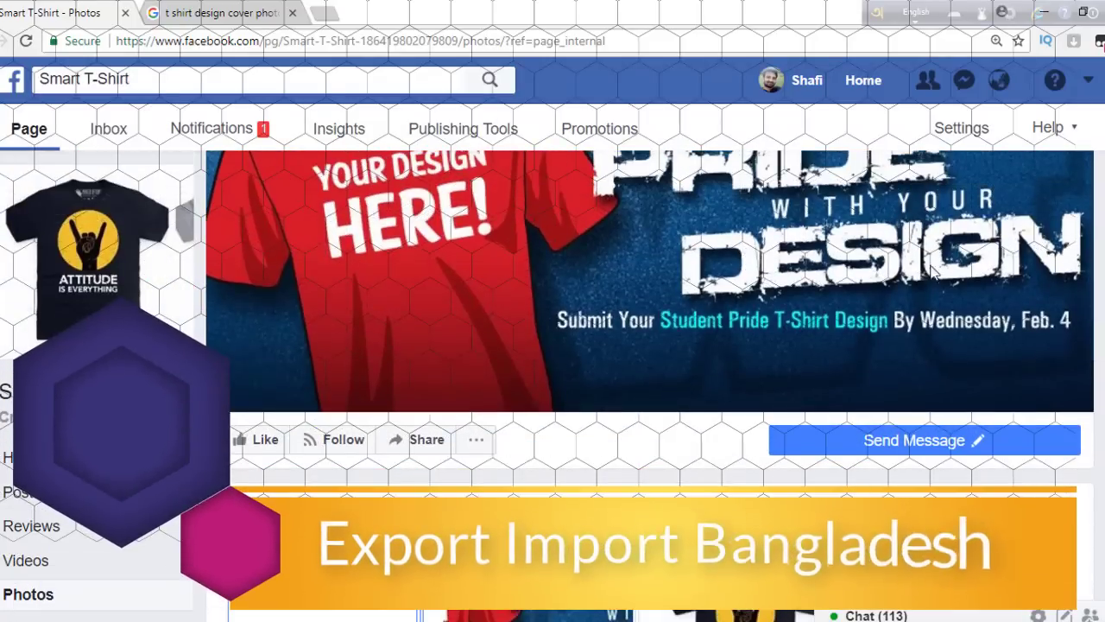
click(18, 458)
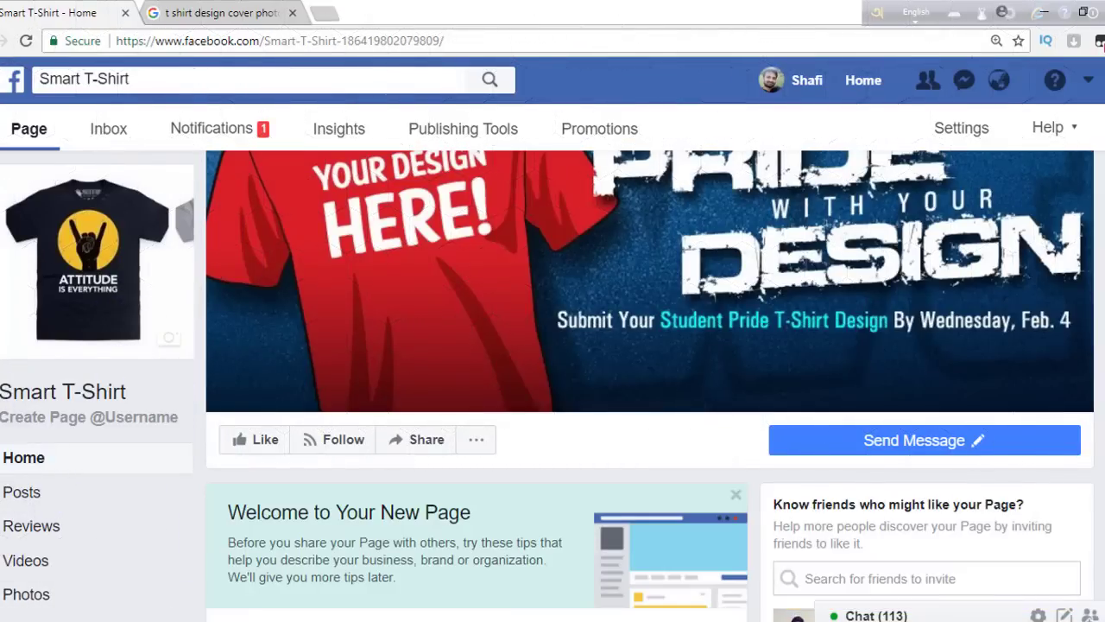
scroll(553, 389, down, 3)
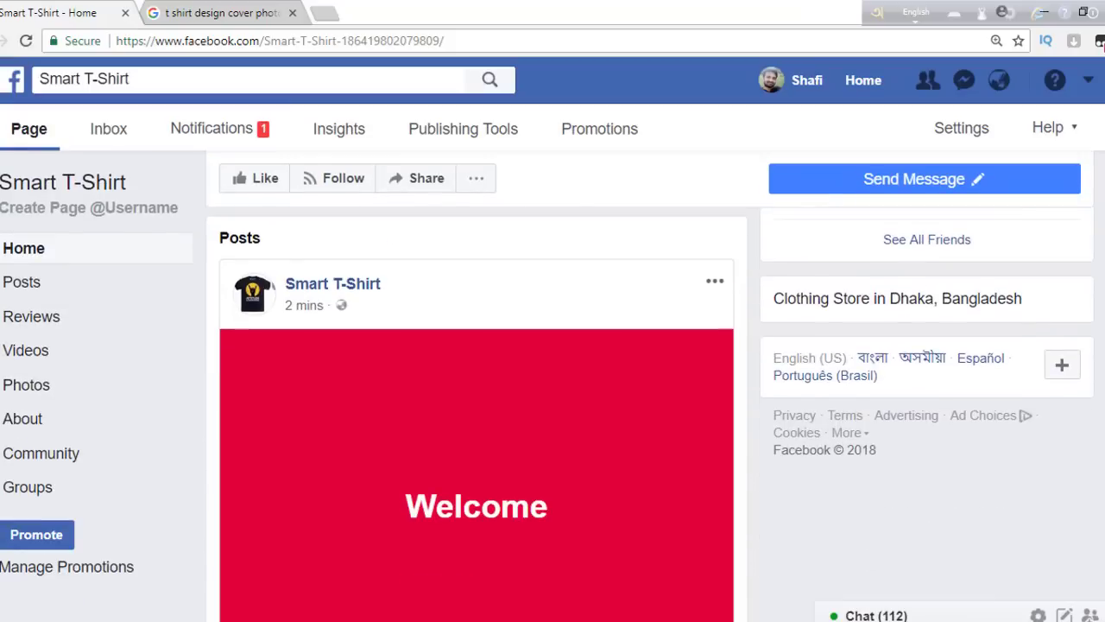
scroll(296, 242, up, 4)
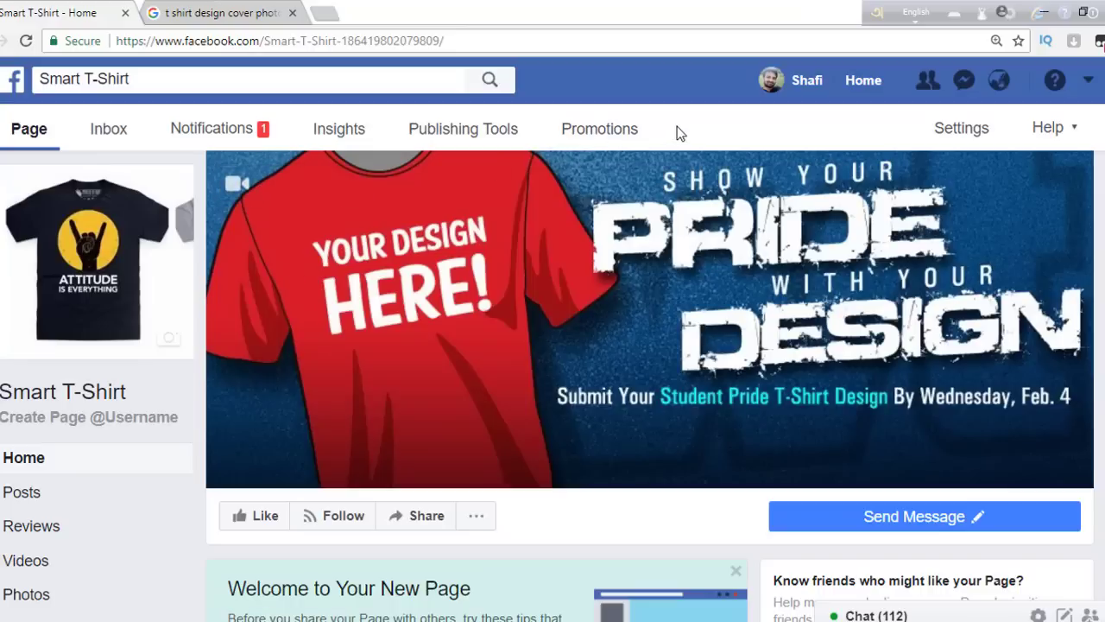
mouse_move(222, 307)
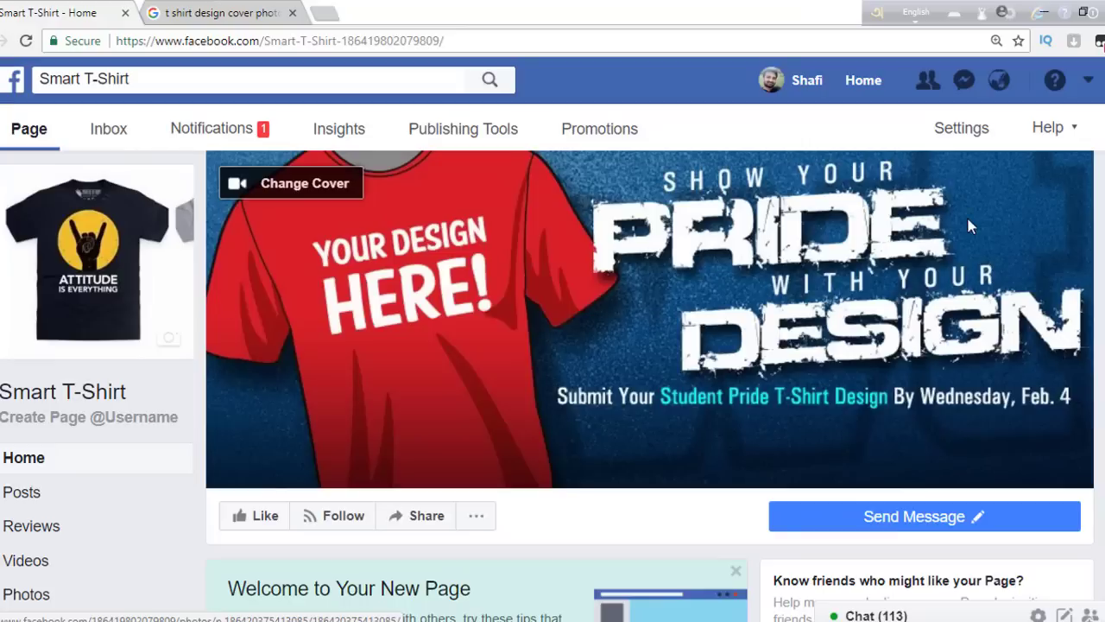
- Open the Smart T-Shirt page's Messaging settings and scroll to Response Assistant
click(953, 134)
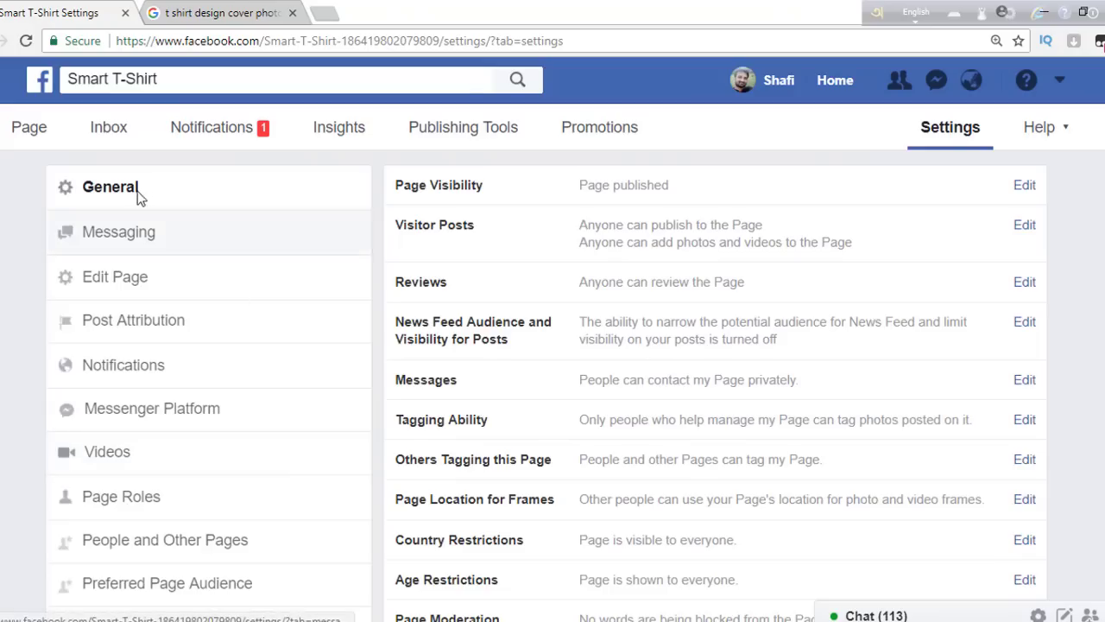
click(144, 235)
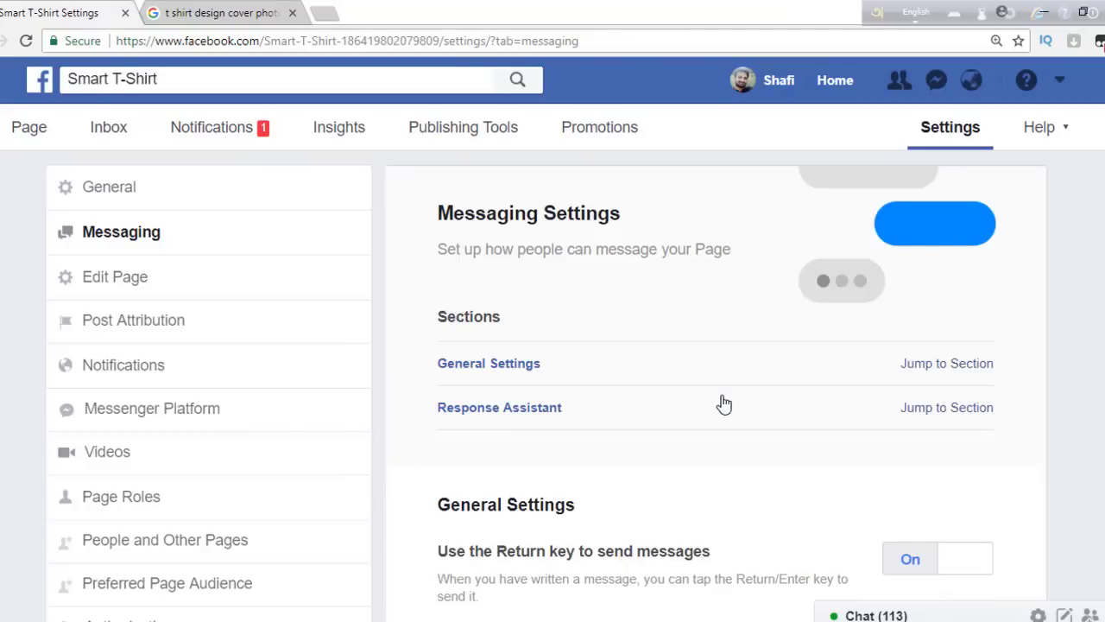
scroll(546, 385, down, 5)
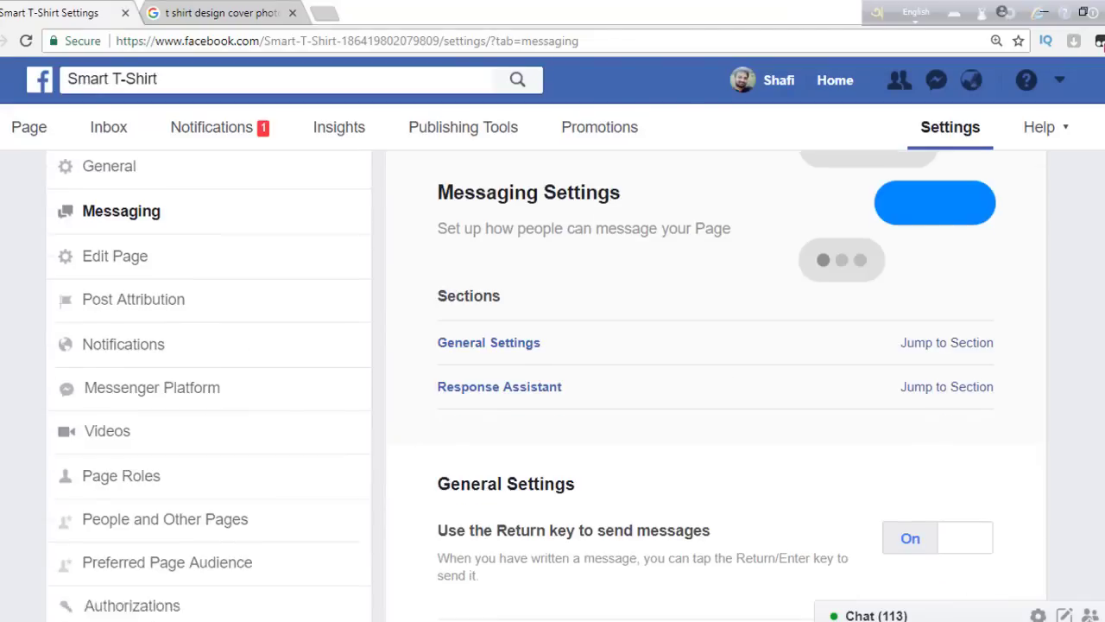
scroll(546, 385, up, 5)
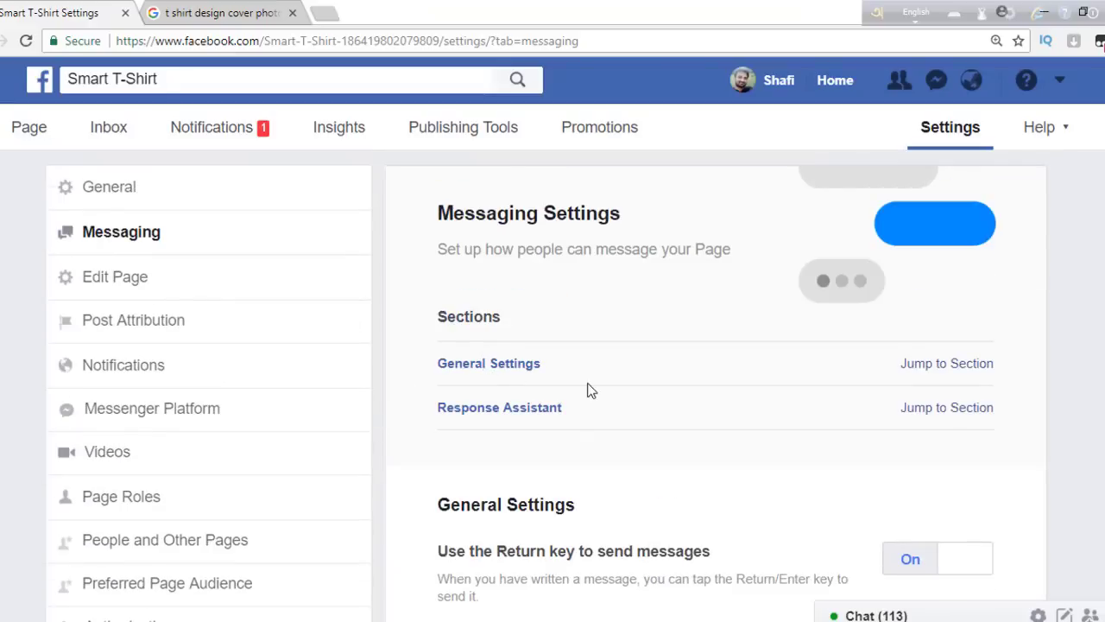
scroll(963, 371, down, 1)
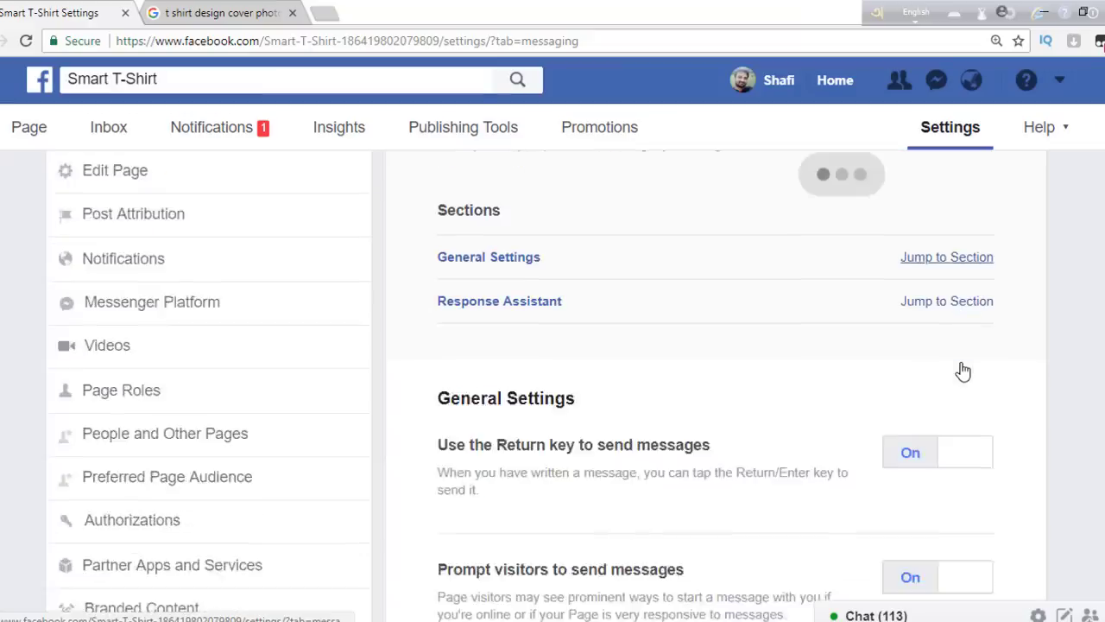
scroll(963, 372, down, 1)
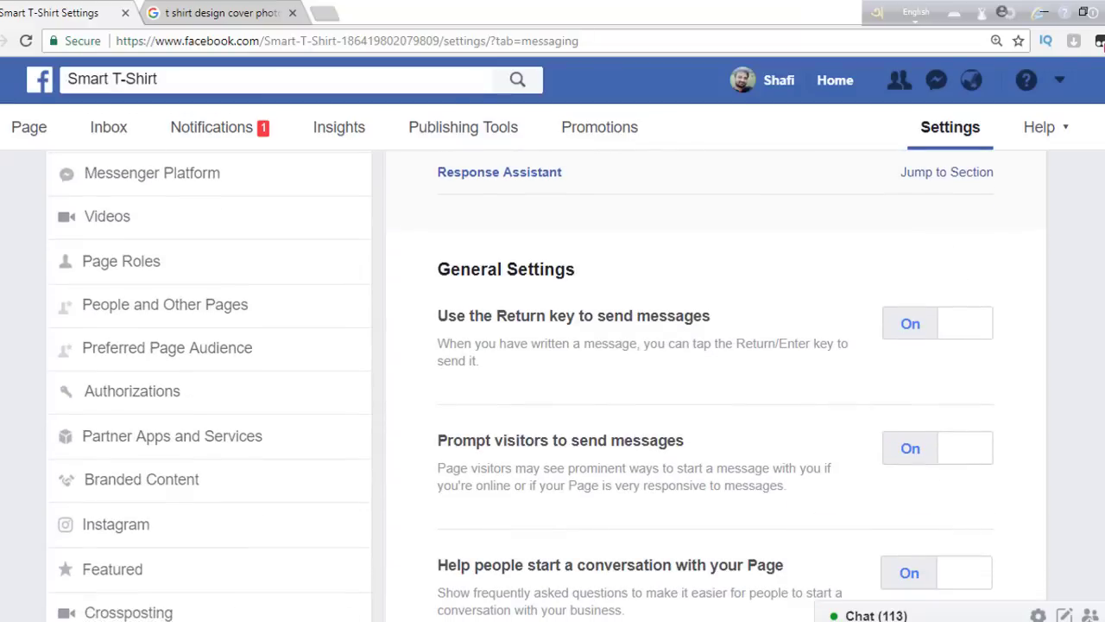
scroll(553, 388, down, 4)
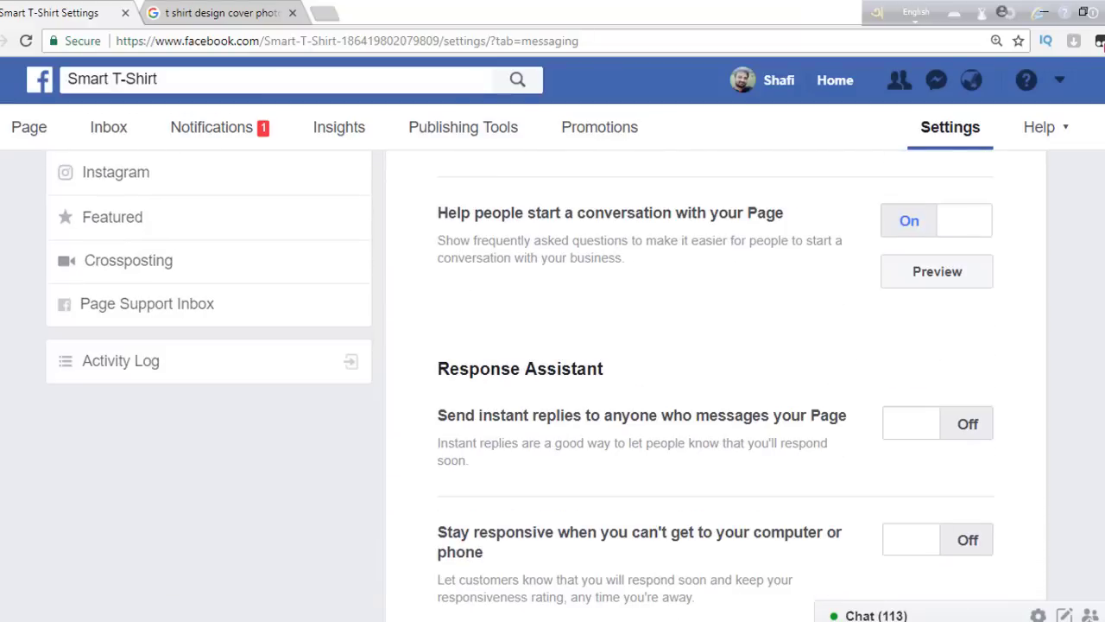
- Turn on instant replies for people who message the page
click(909, 429)
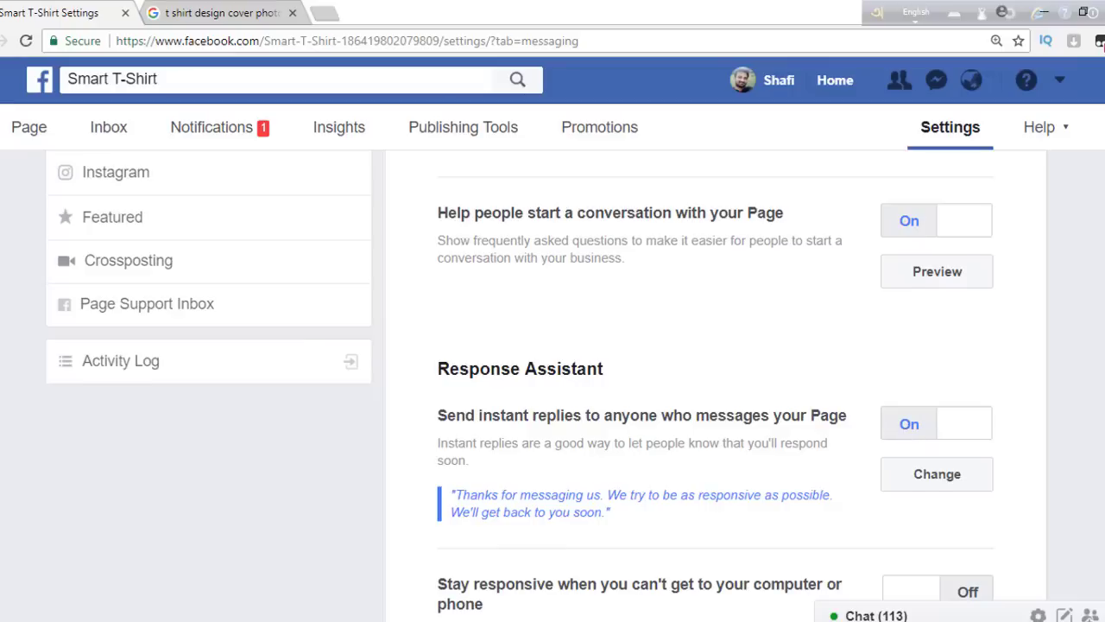
scroll(1040, 413, down, 1)
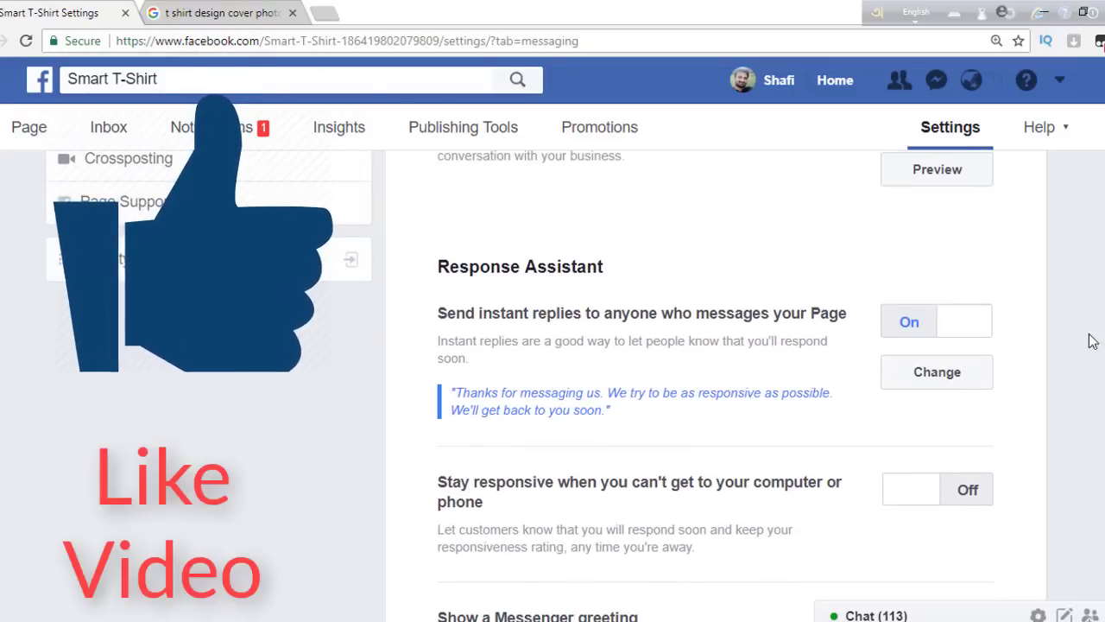
scroll(873, 82, up, 5)
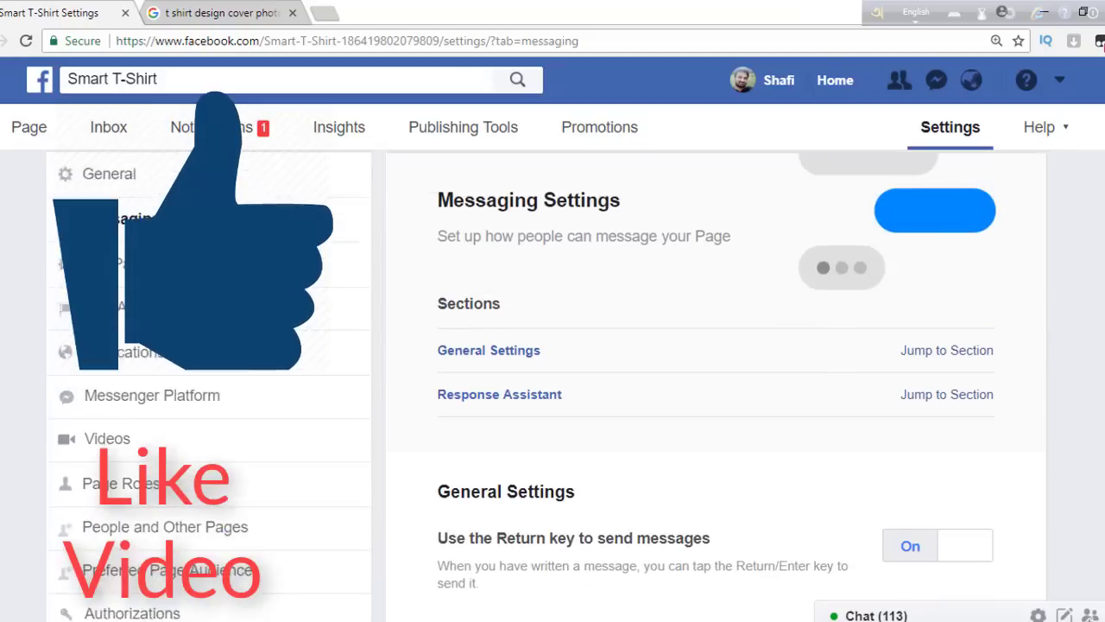
scroll(873, 82, down, 5)
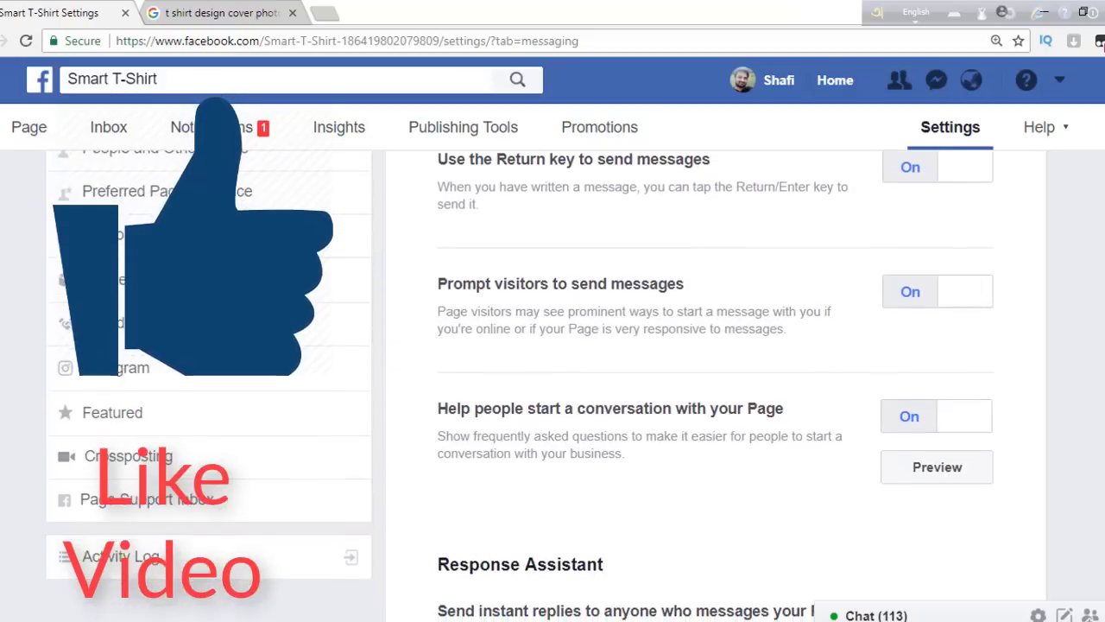
scroll(876, 415, down, 3)
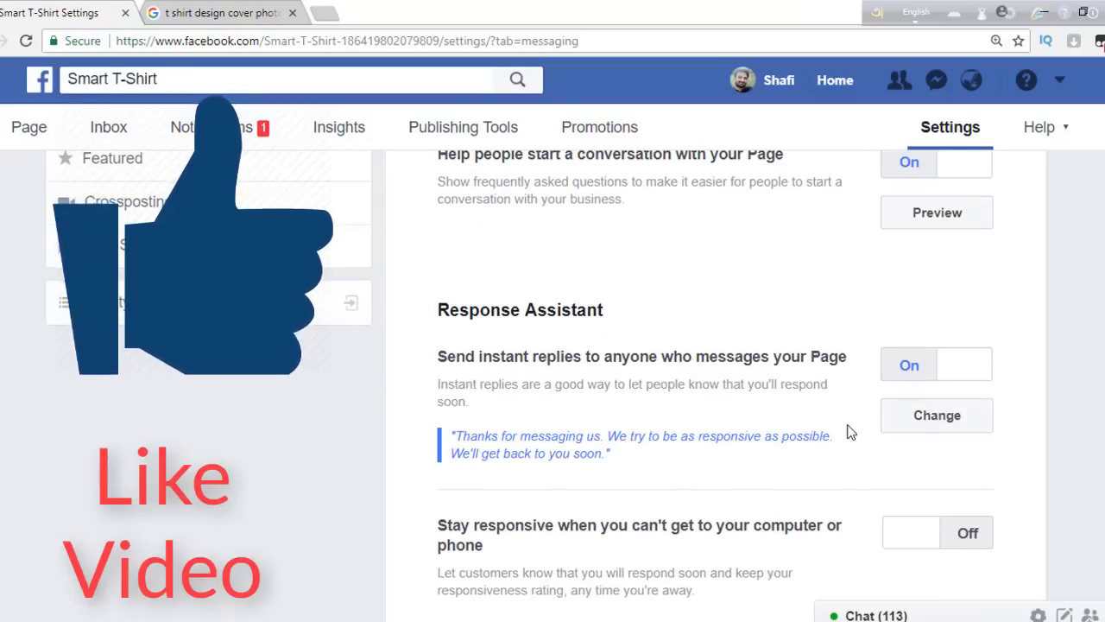
- Replace the default instant reply text with 'ম্যাসেজ দেয়ার জন্য ধন্যবাদ' and save it
click(937, 417)
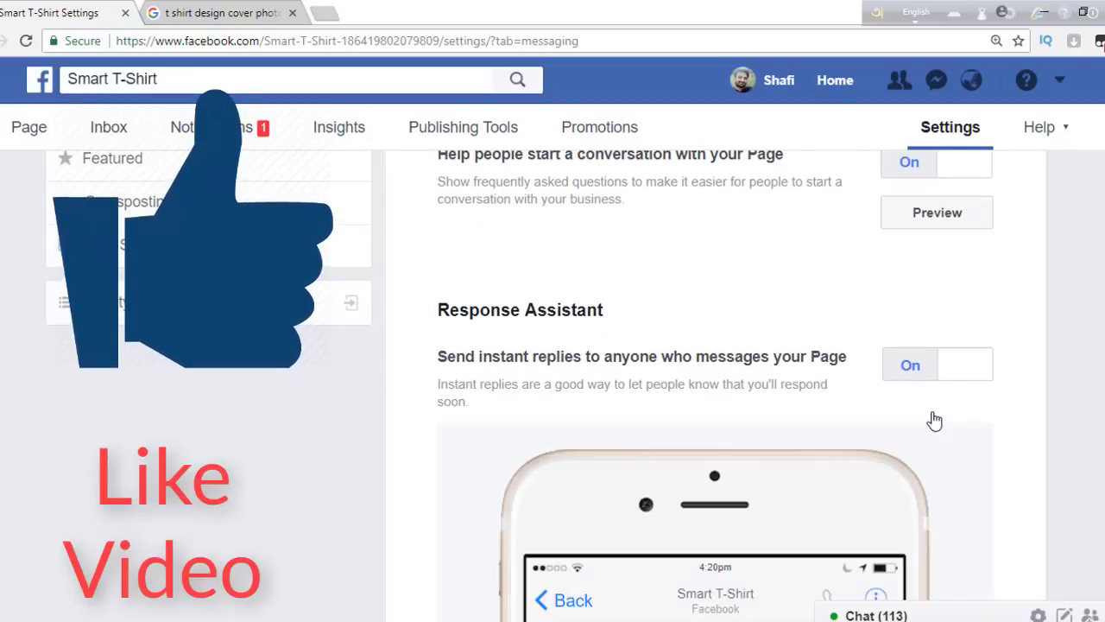
scroll(676, 506, down, 5)
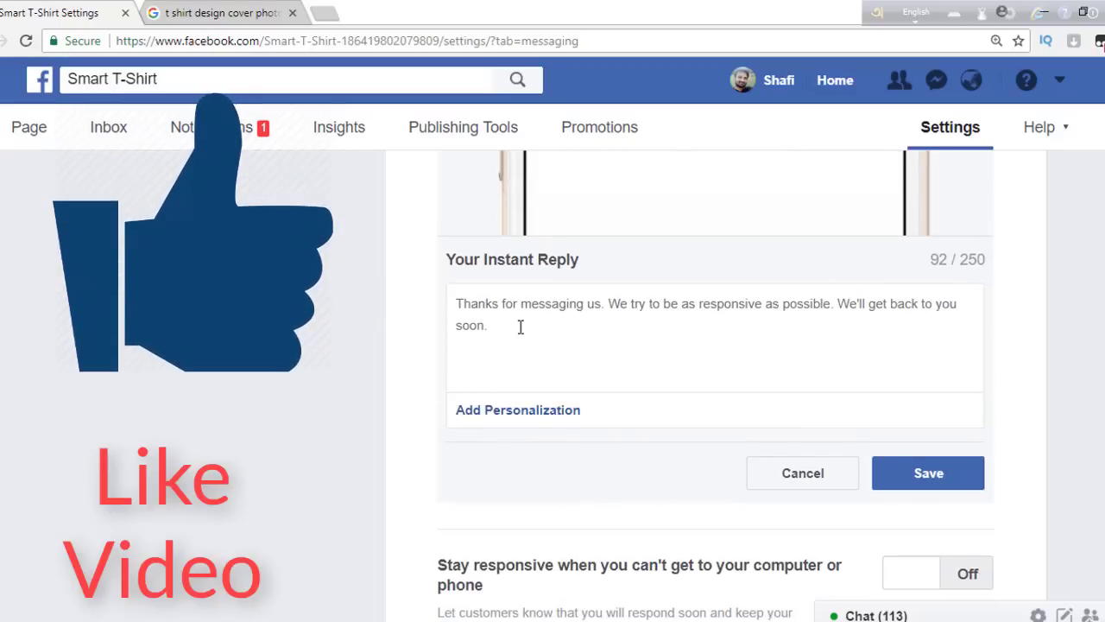
click(520, 327)
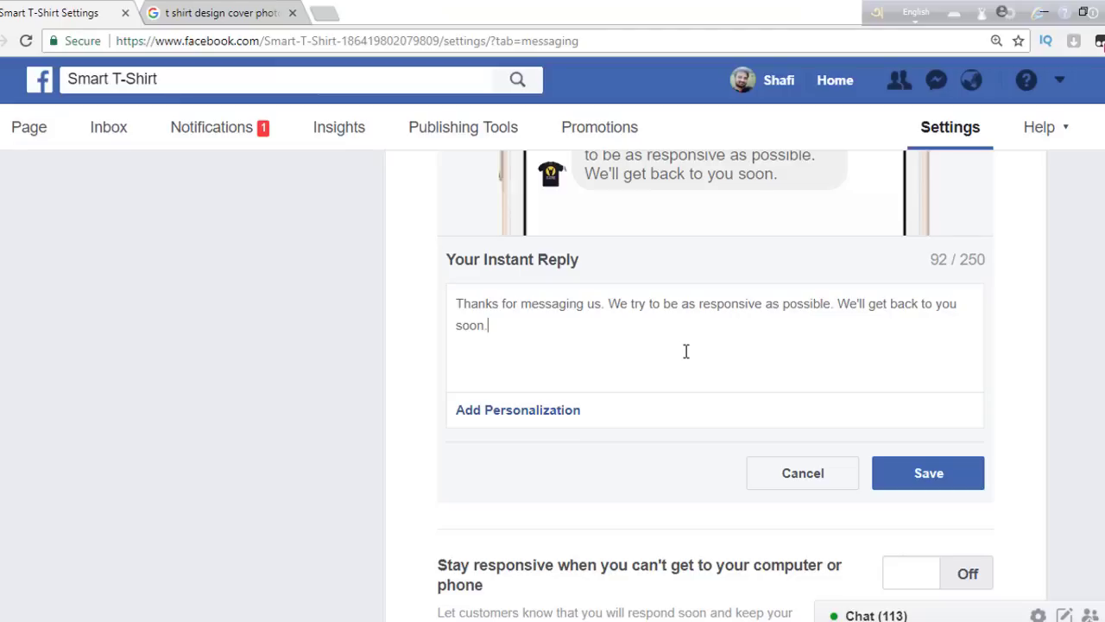
click(457, 305)
key(ctrl+a)
text(ম্যাসেজ দেয়ার জন্য ধন্যবাদ)
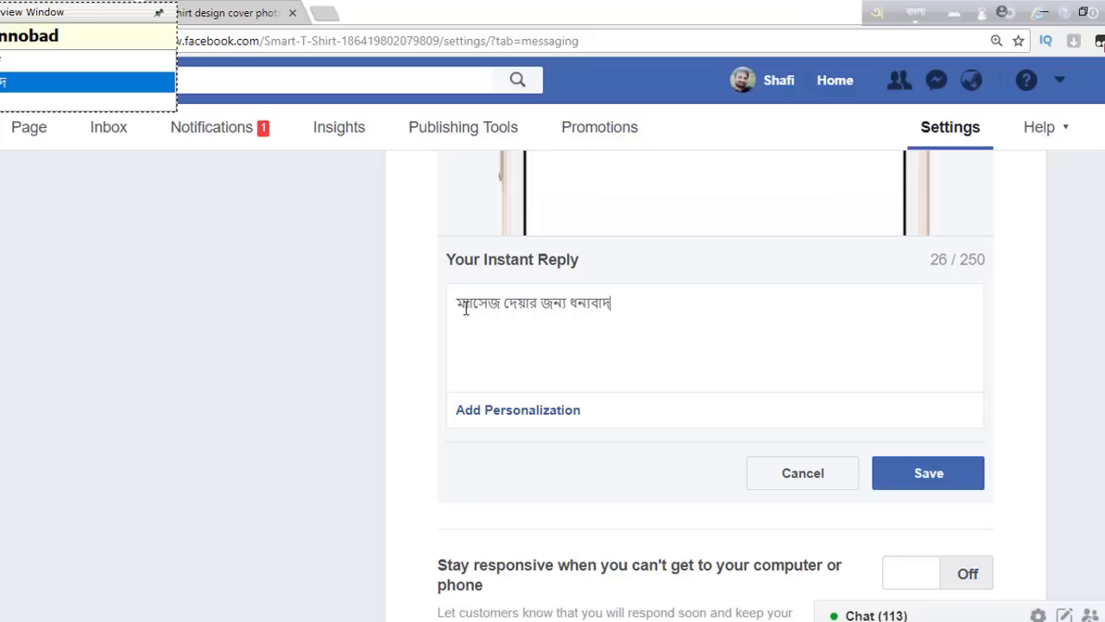
click(910, 481)
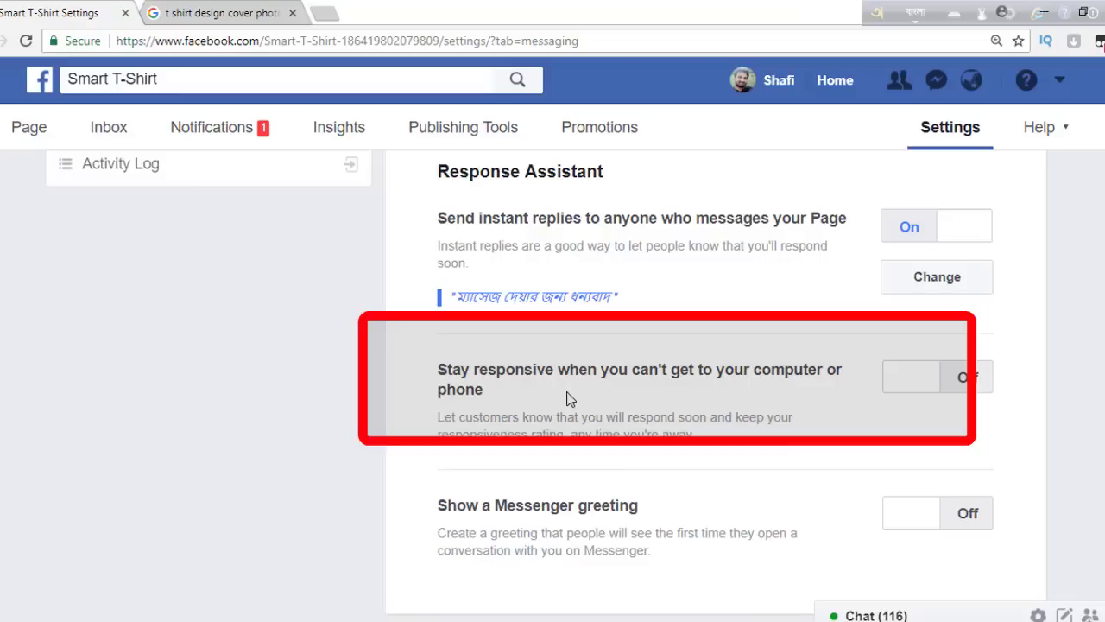
- Turn on 'Stay responsive' away messages and 'Show a Messenger greeting'
click(893, 391)
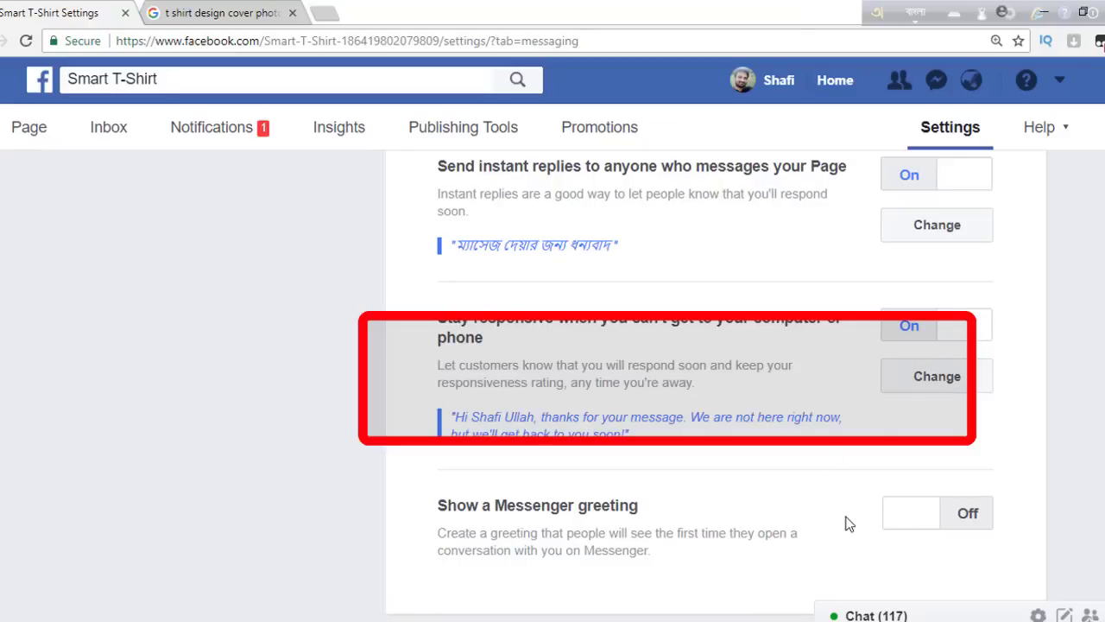
click(885, 521)
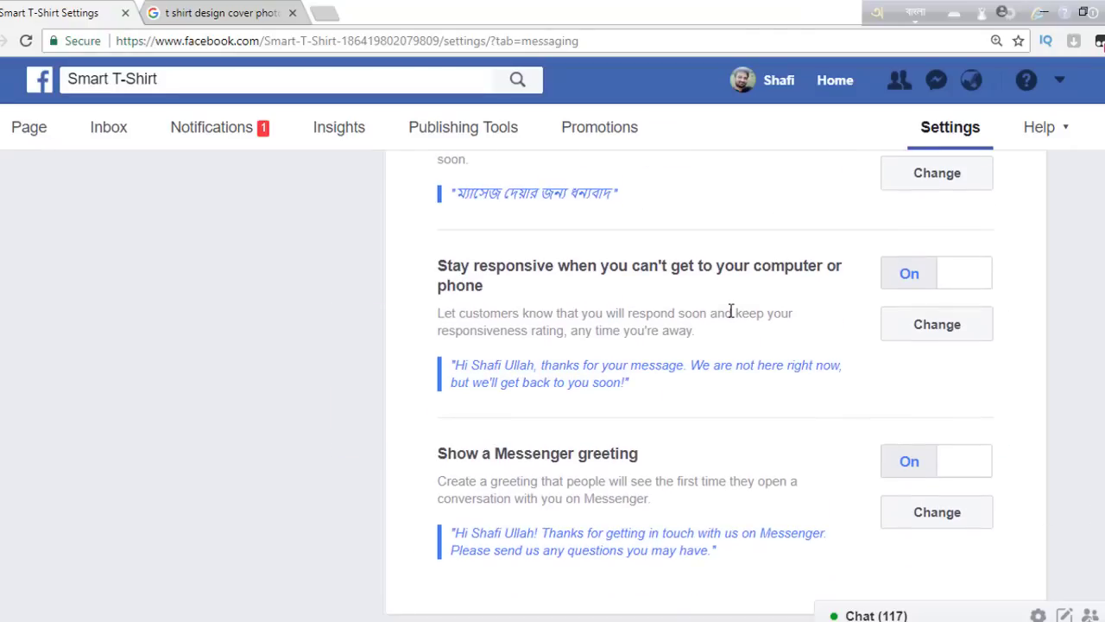
- Change the away message's English text after the greeting to 'আমি আপনার জন্য কি করতে পারি বলুন' and save
click(910, 339)
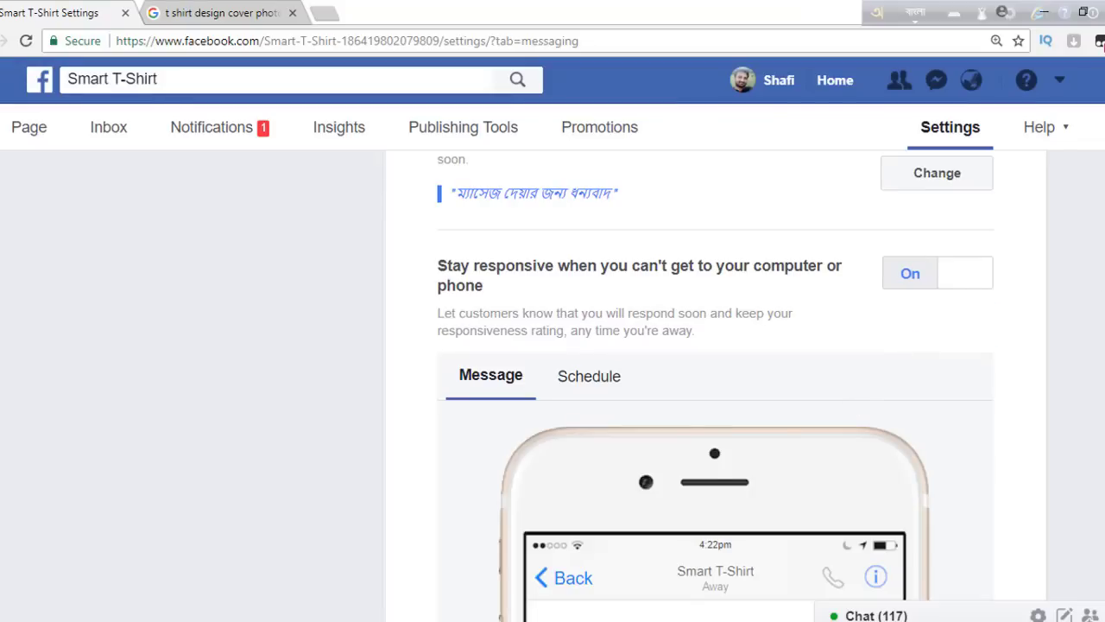
scroll(715, 385, down, 5)
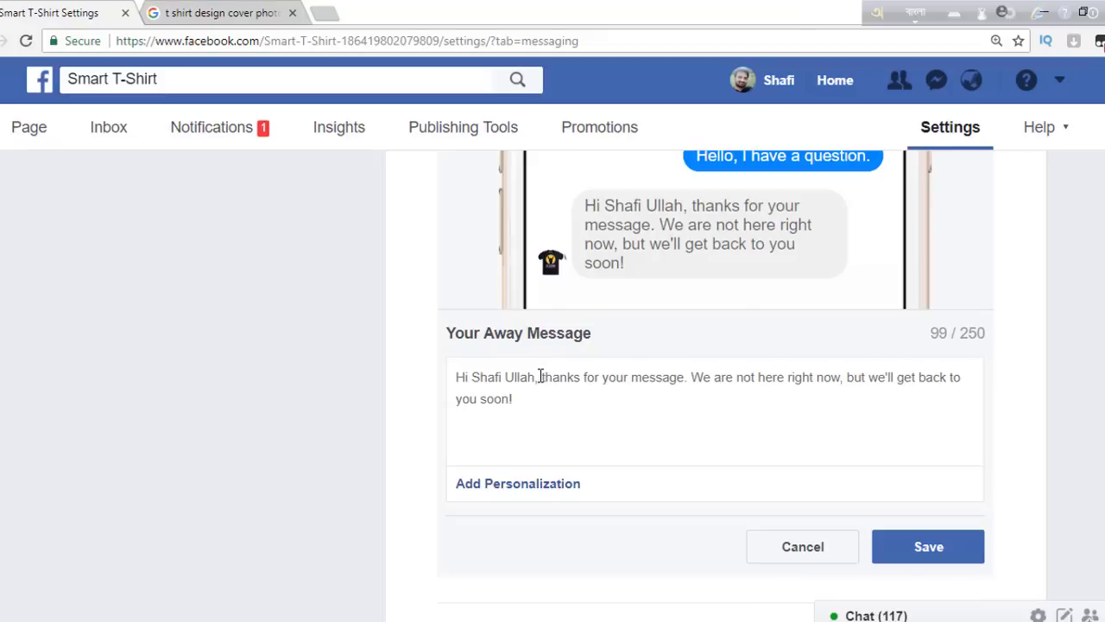
drag(542, 377, 567, 417)
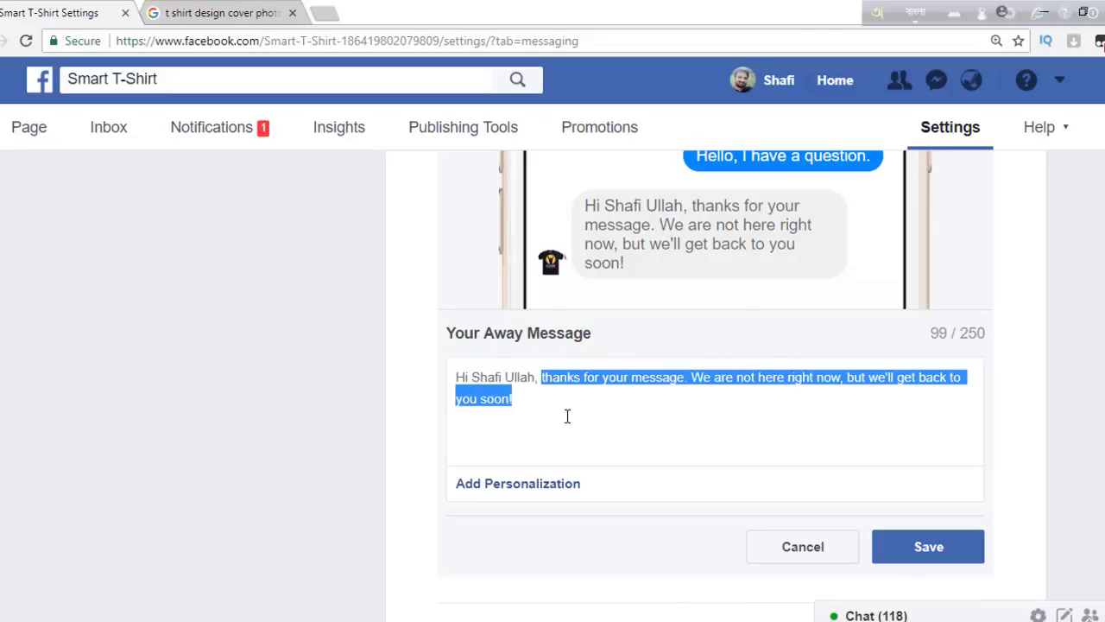
key(BackSpace)
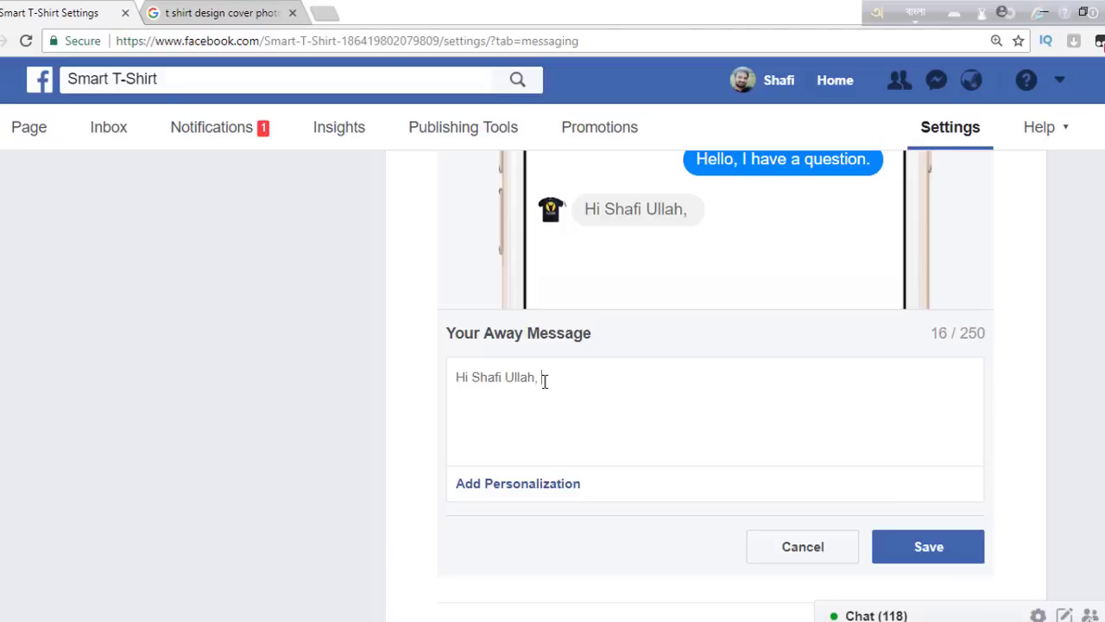
text(আমি আপনার জন্য কি করতে পারি )
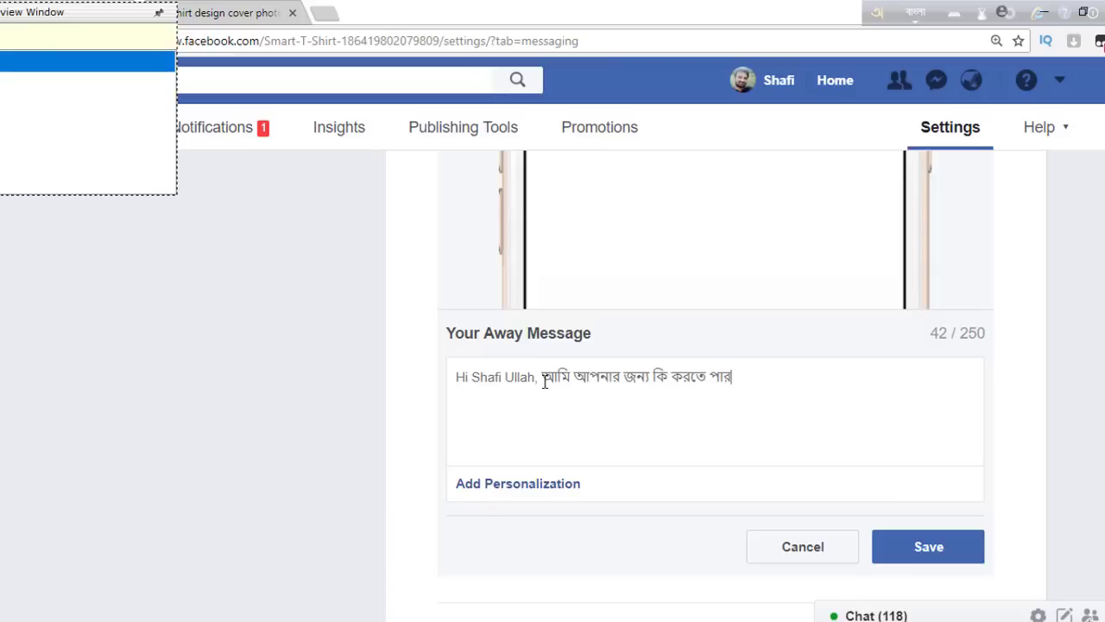
text(বলুন)
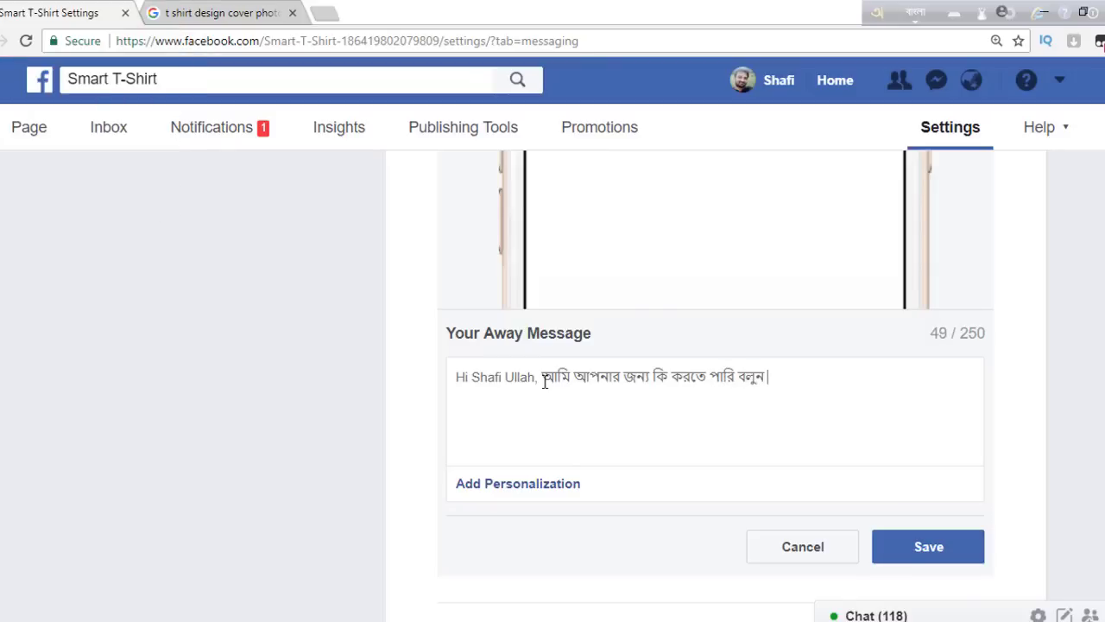
click(920, 550)
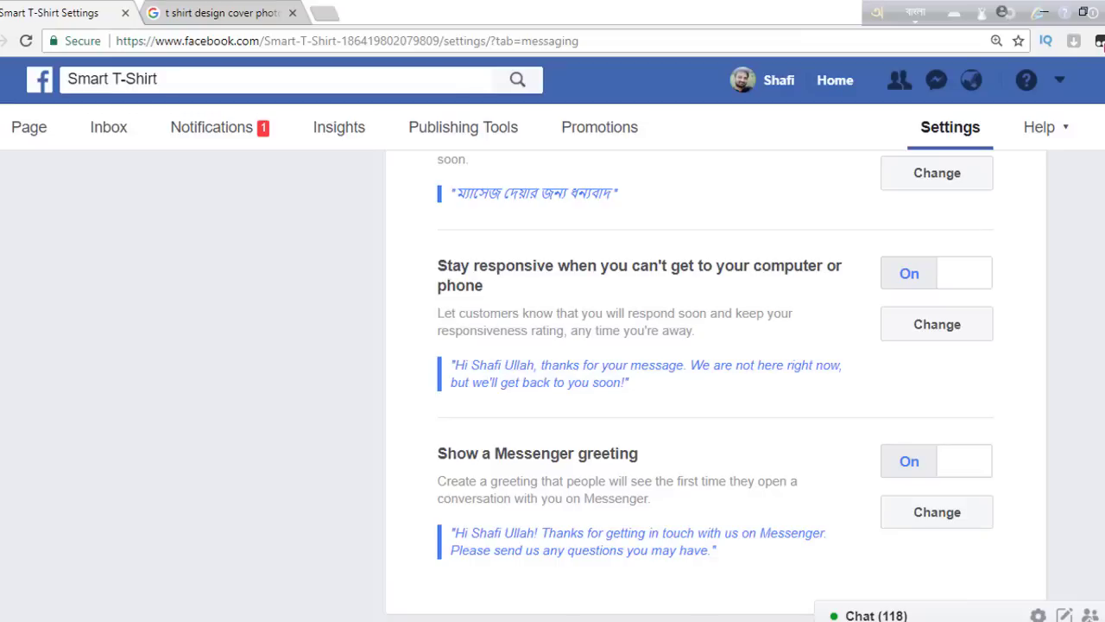
scroll(1102, 43, up, 2)
scroll(1101, 43, up, 7)
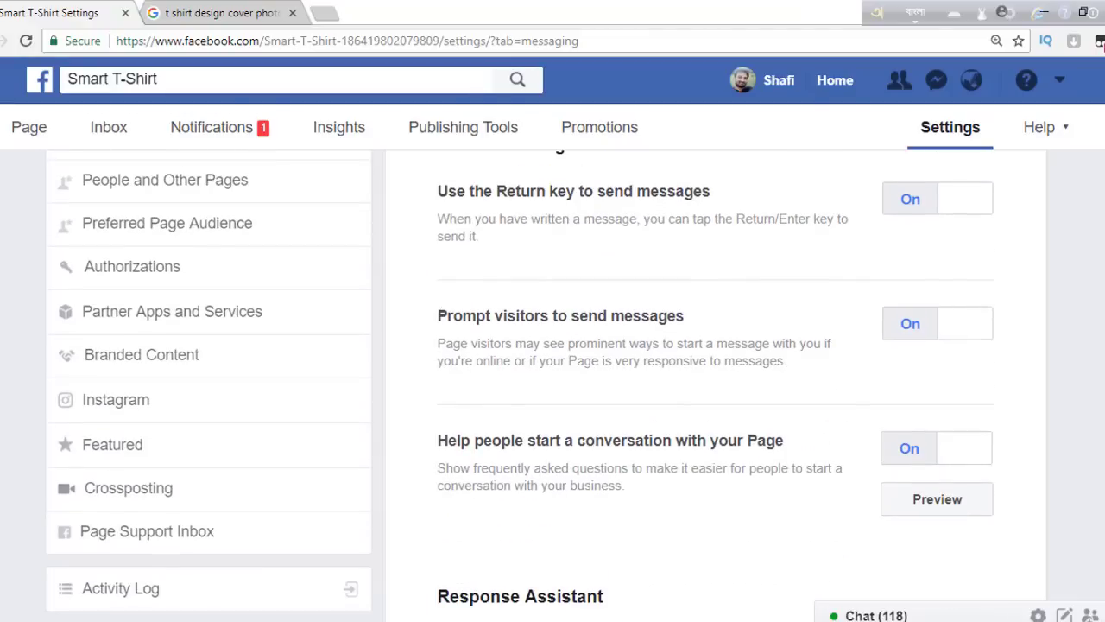
scroll(1102, 44, up, 4)
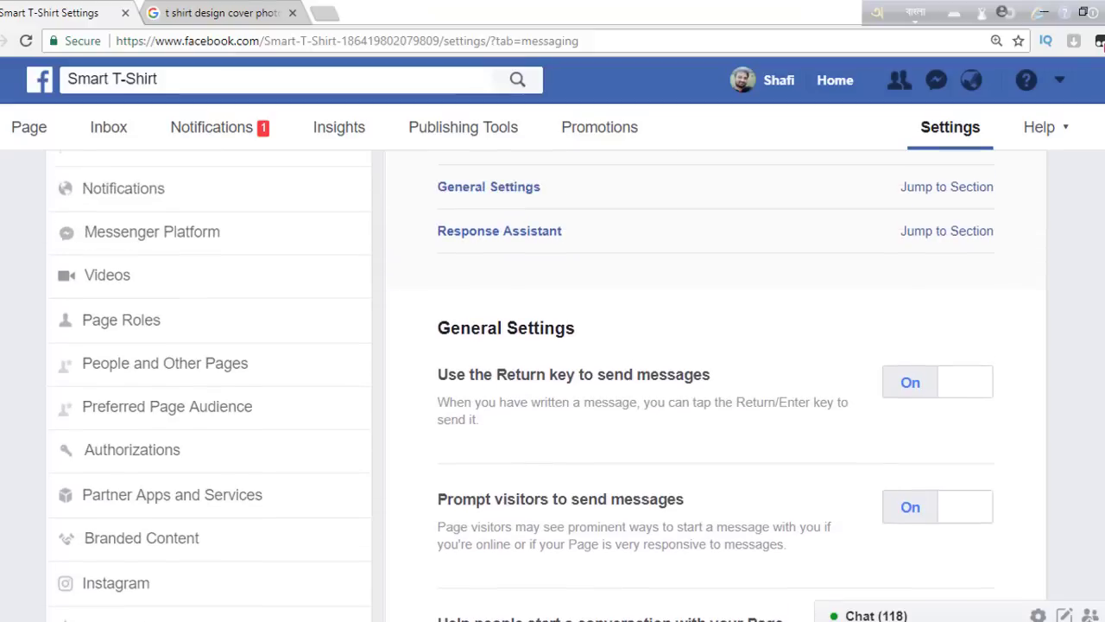
scroll(1102, 43, up, 2)
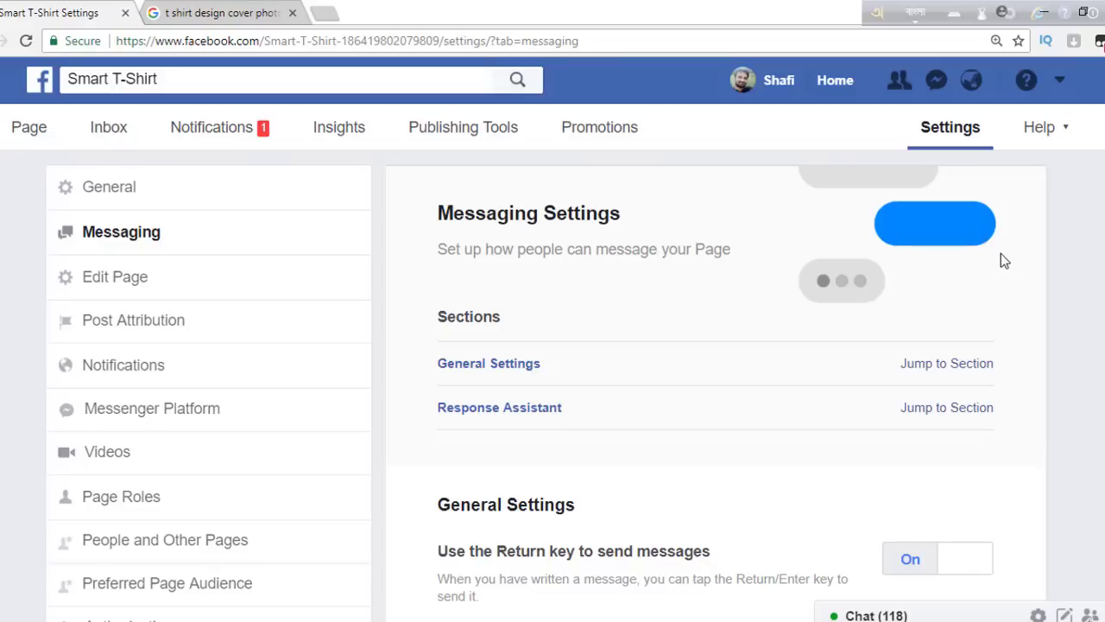
scroll(553, 388, down, 2)
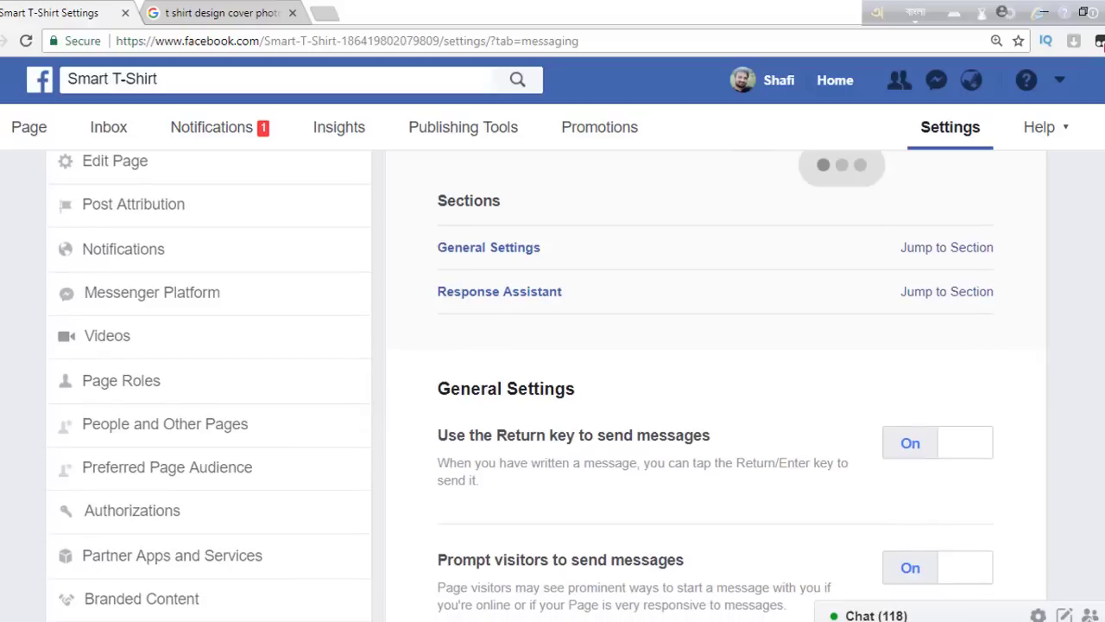
scroll(522, 383, down, 3)
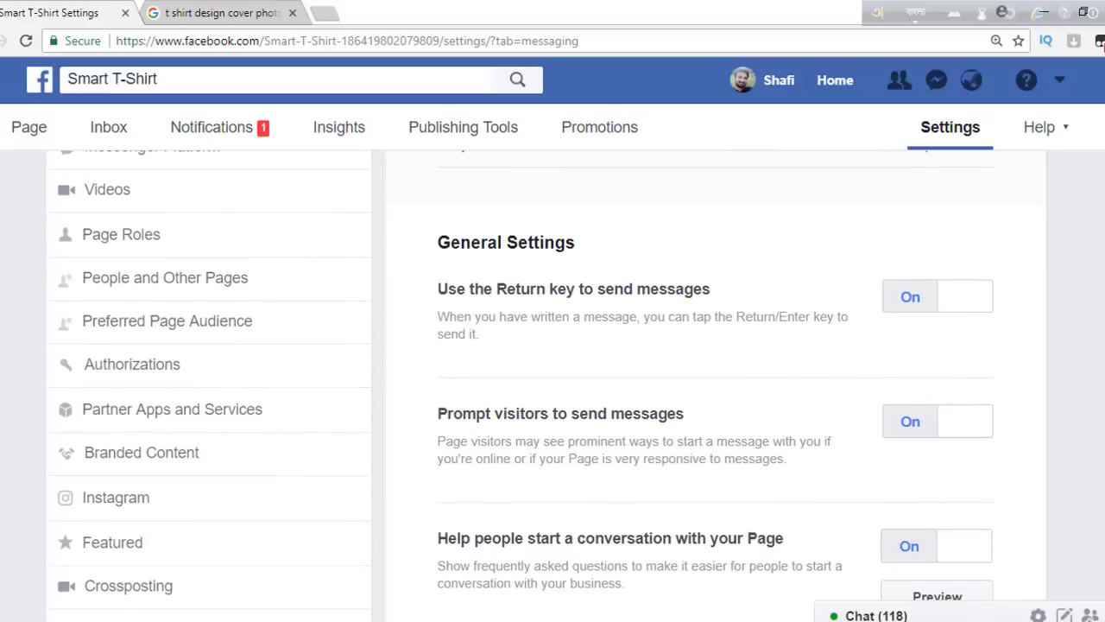
scroll(553, 389, down, 3)
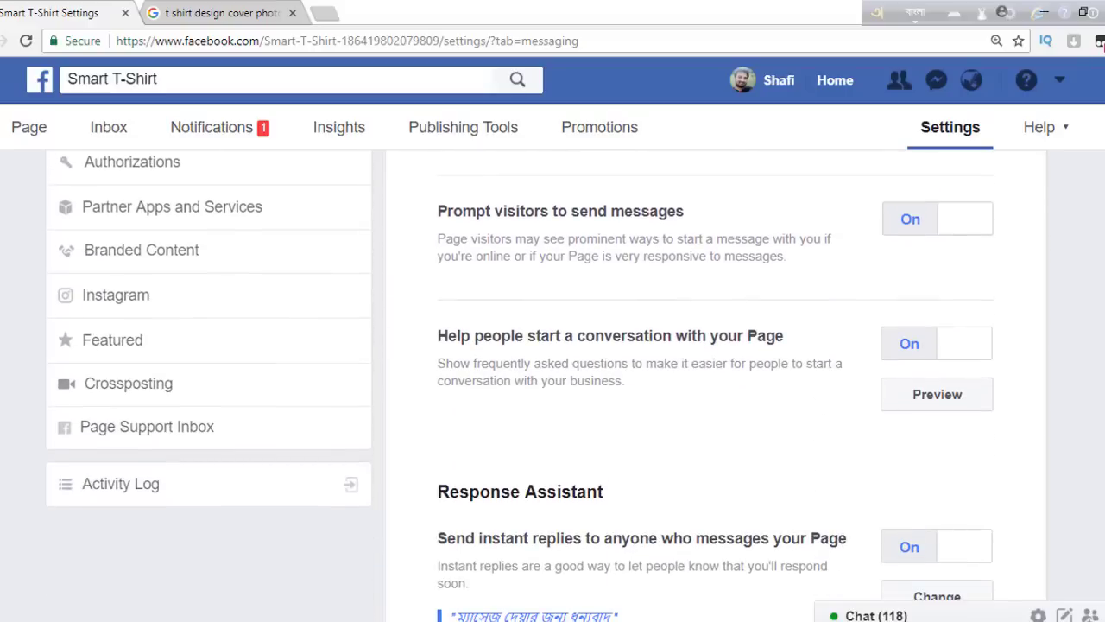
scroll(553, 389, up, 6)
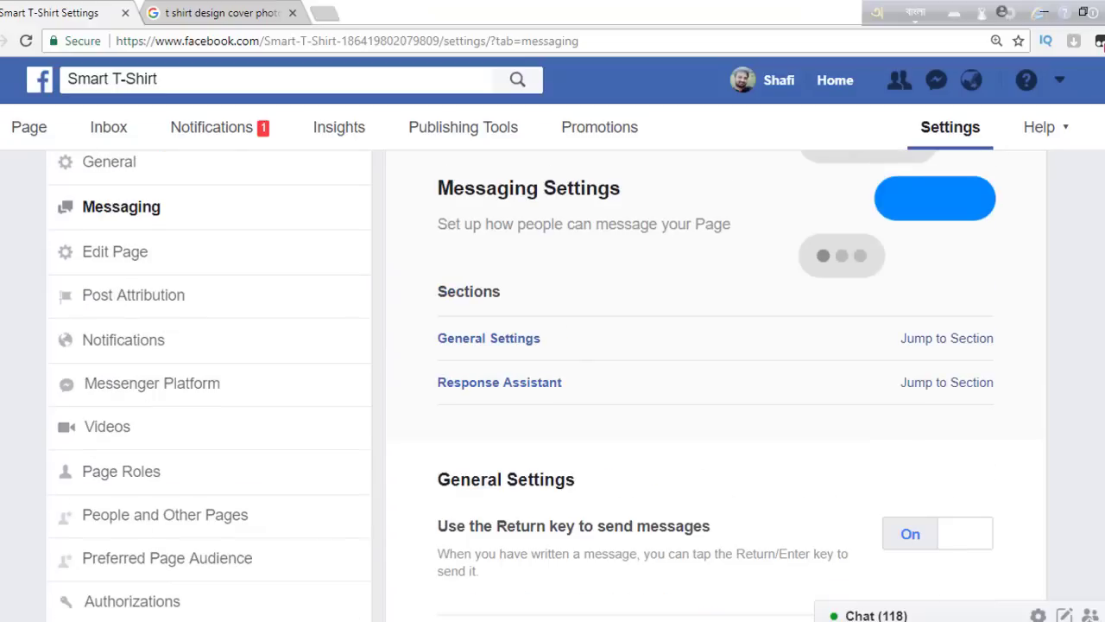
scroll(553, 388, up, 1)
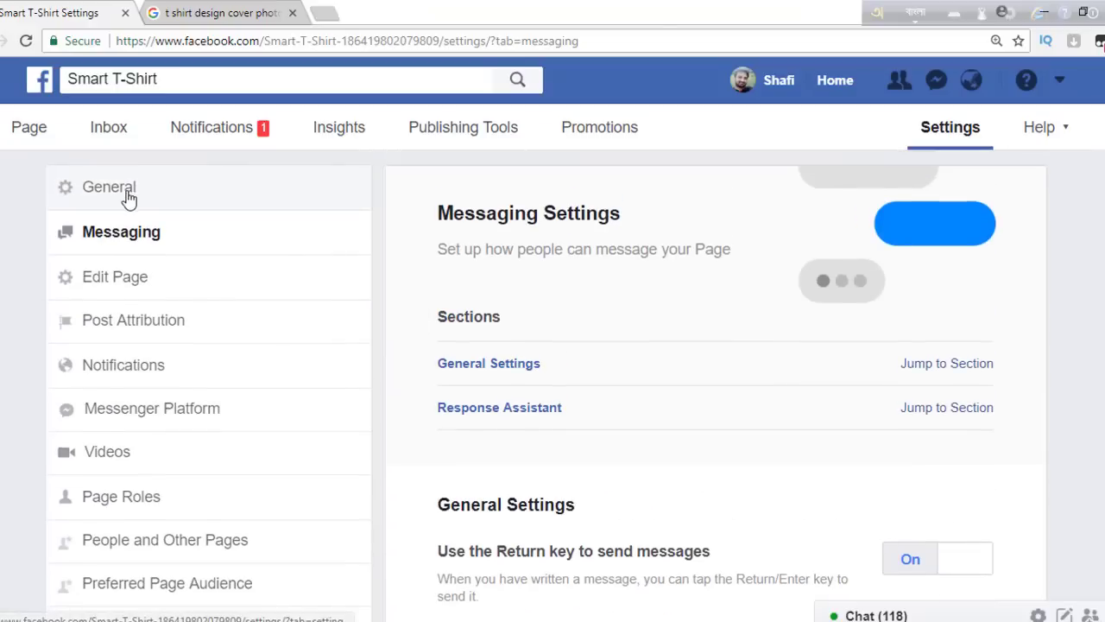
- Replace the page's Standard template with the Shopping template and confirm it
click(135, 277)
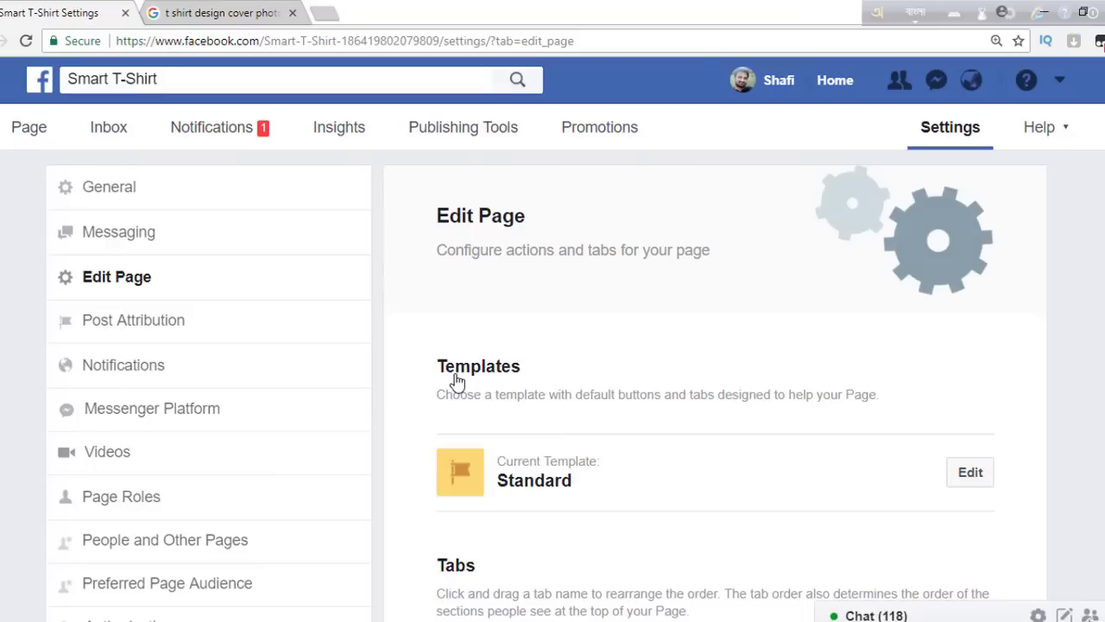
scroll(943, 296, down, 2)
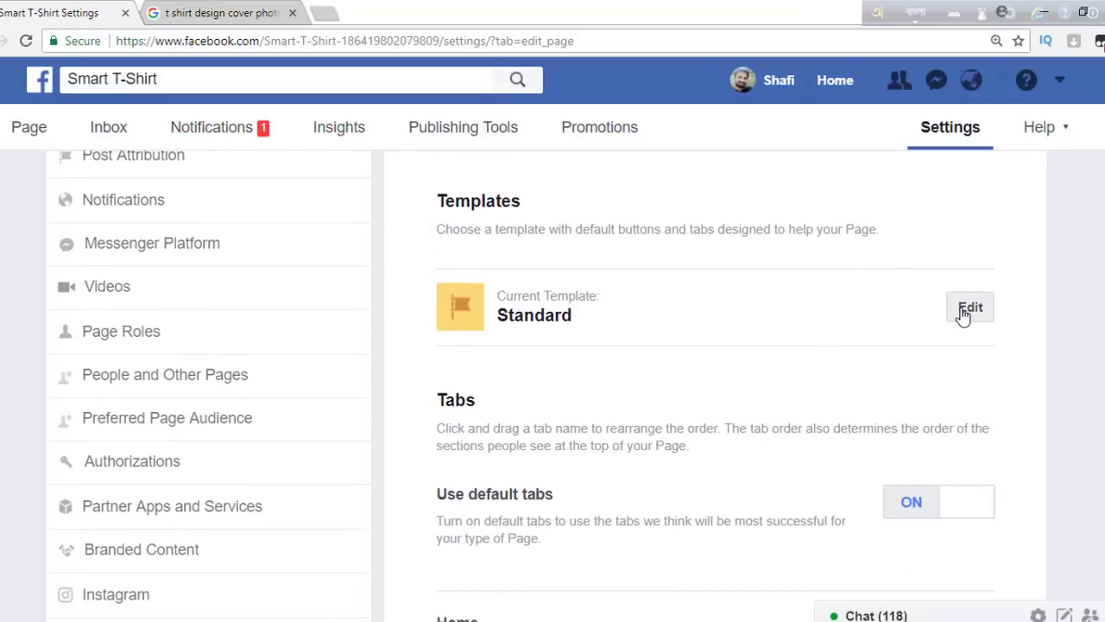
click(962, 312)
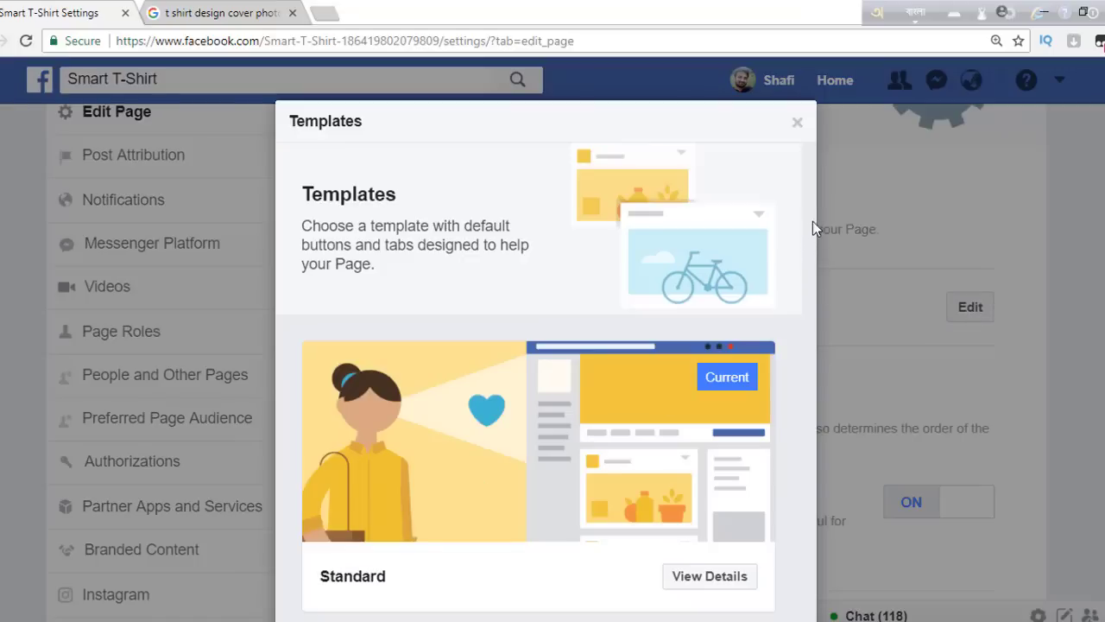
drag(812, 251, 812, 341)
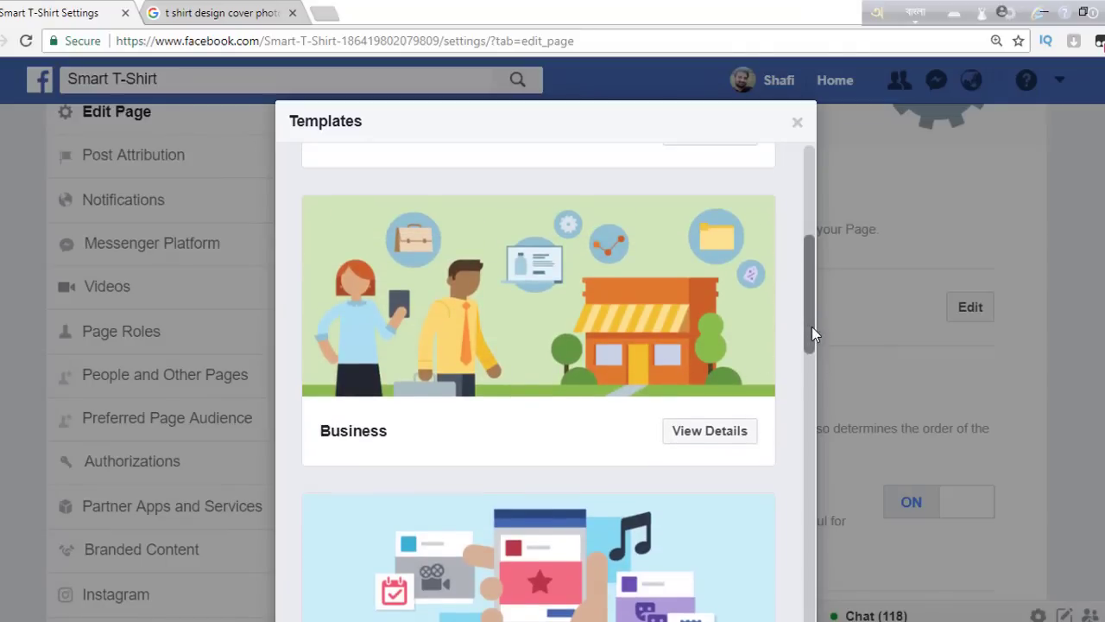
drag(811, 327, 802, 388)
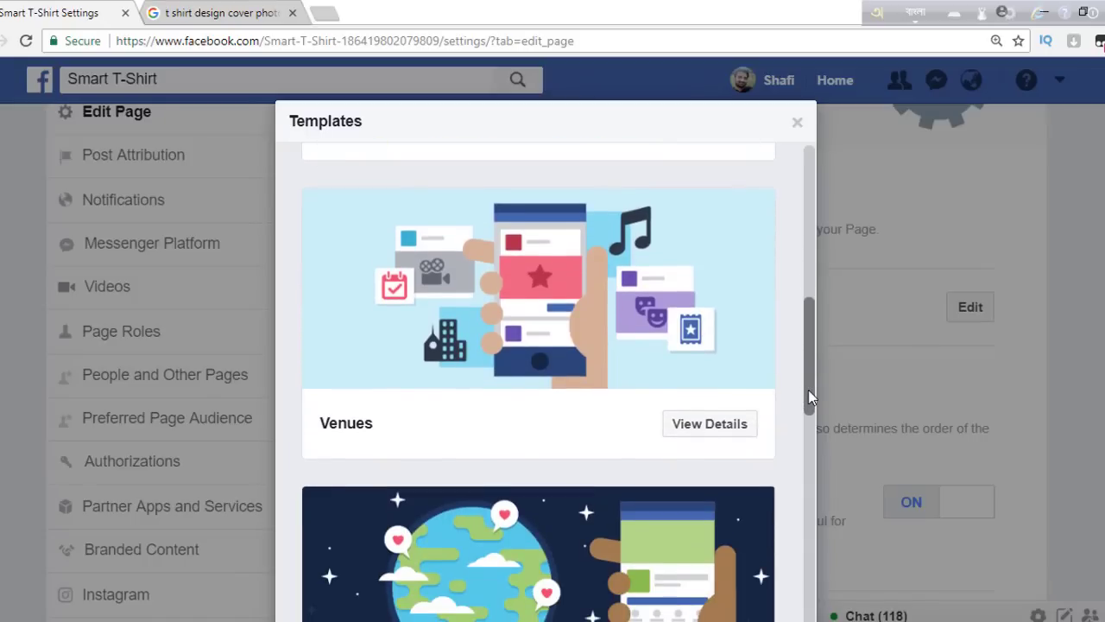
drag(808, 390, 809, 621)
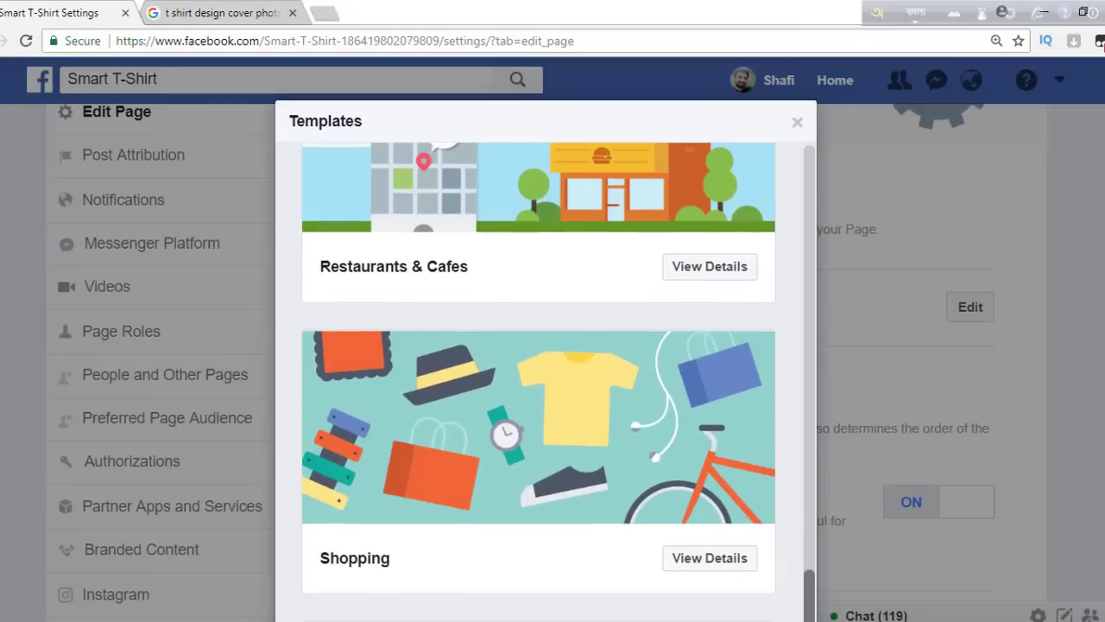
click(688, 558)
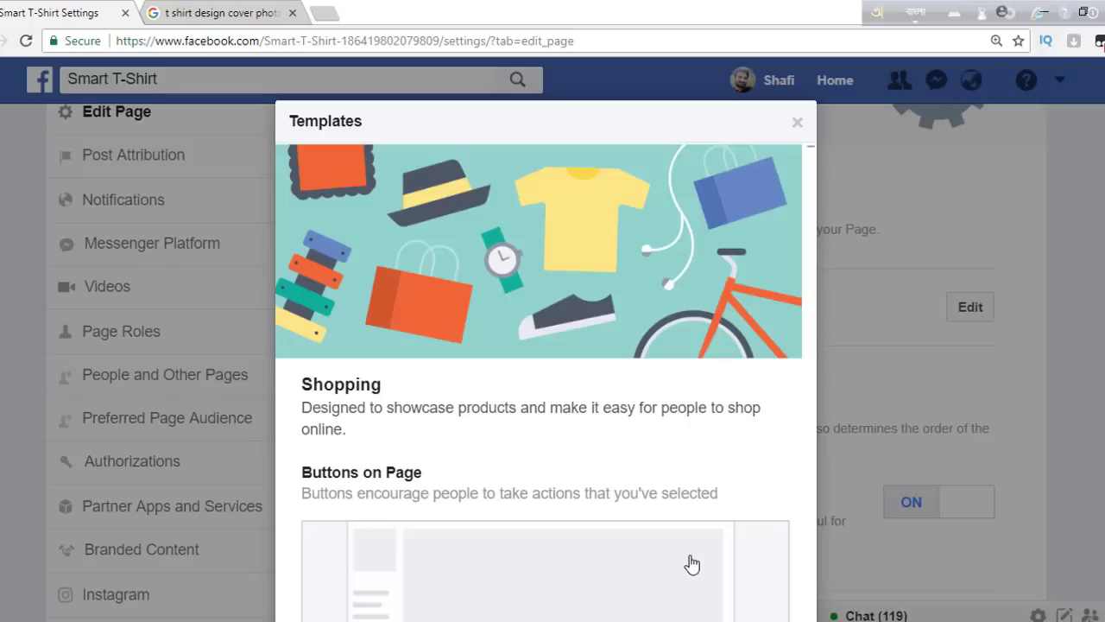
scroll(546, 346, down, 2)
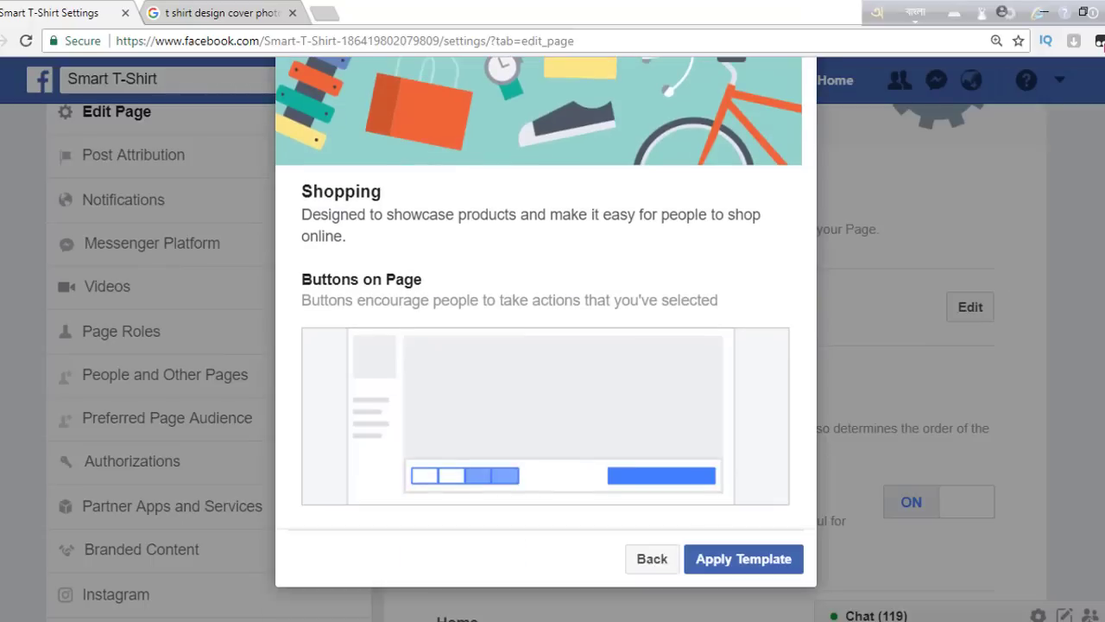
click(744, 561)
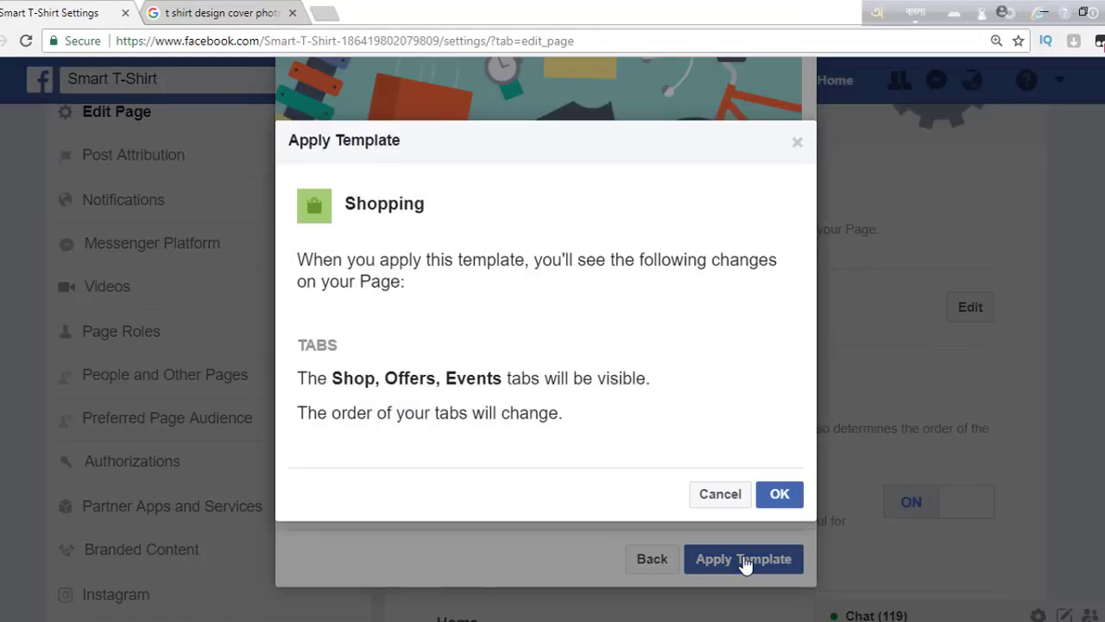
click(779, 492)
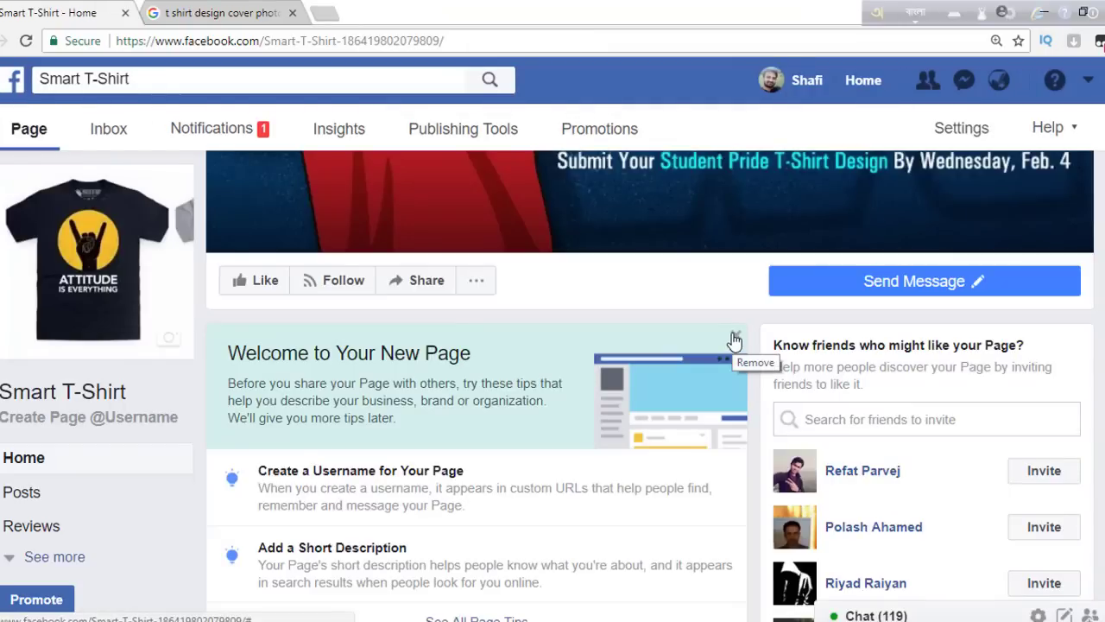
- Dismiss the Welcome to Your New Page tips and show the account's pages and businesses list
click(734, 337)
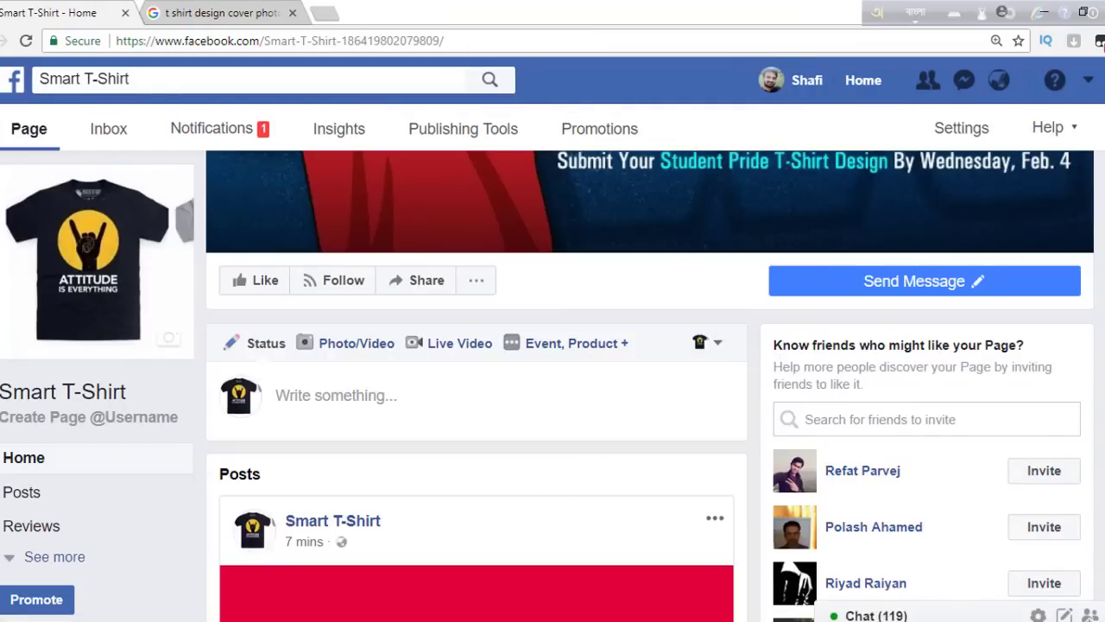
scroll(650, 386, up, 3)
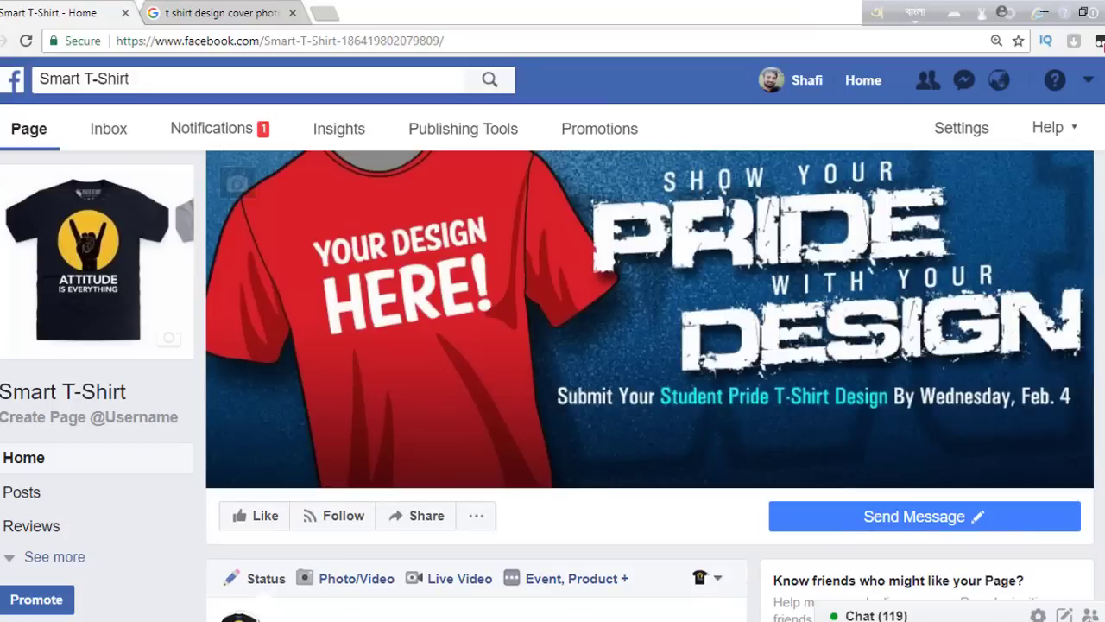
click(1087, 80)
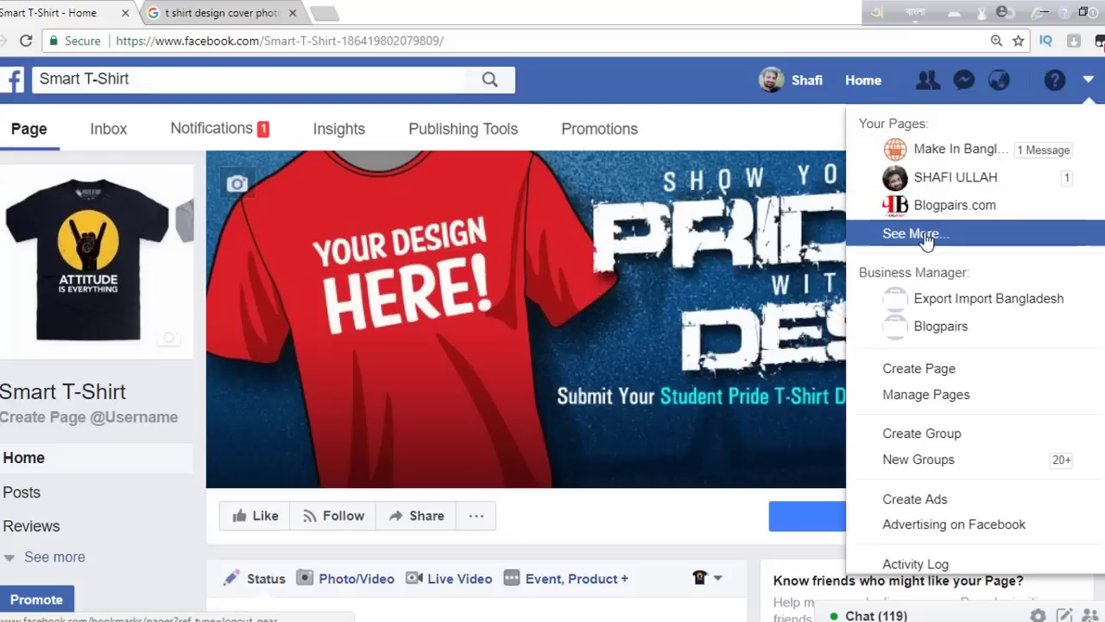
- Switch to the Export Import Bangladesh business's alibaba.com.bd page and browse its feed posts
click(932, 300)
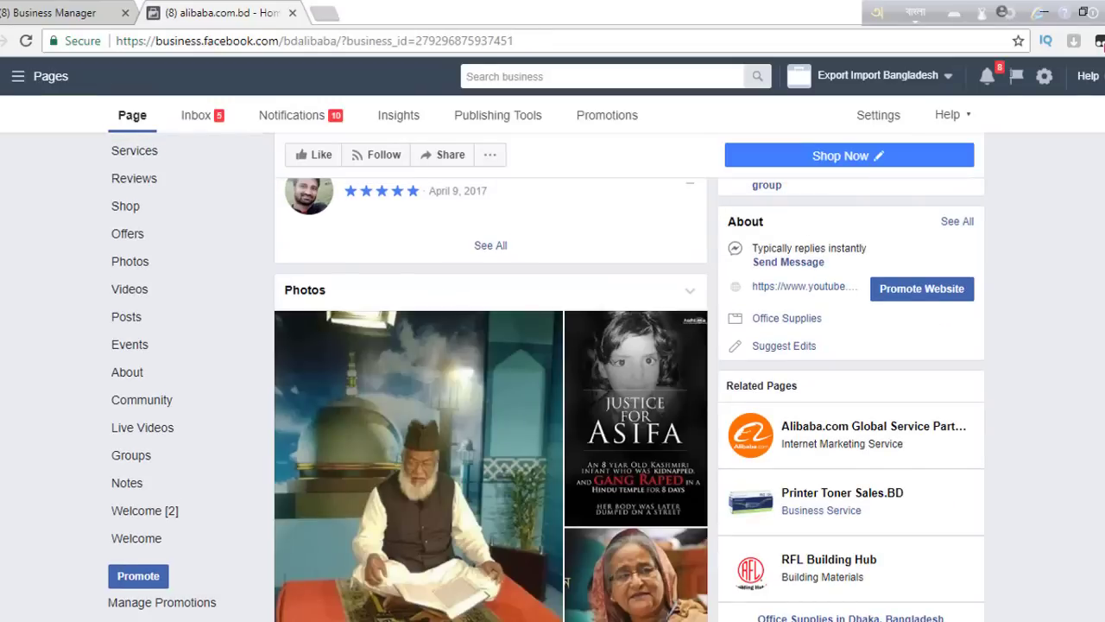
scroll(490, 398, down, 5)
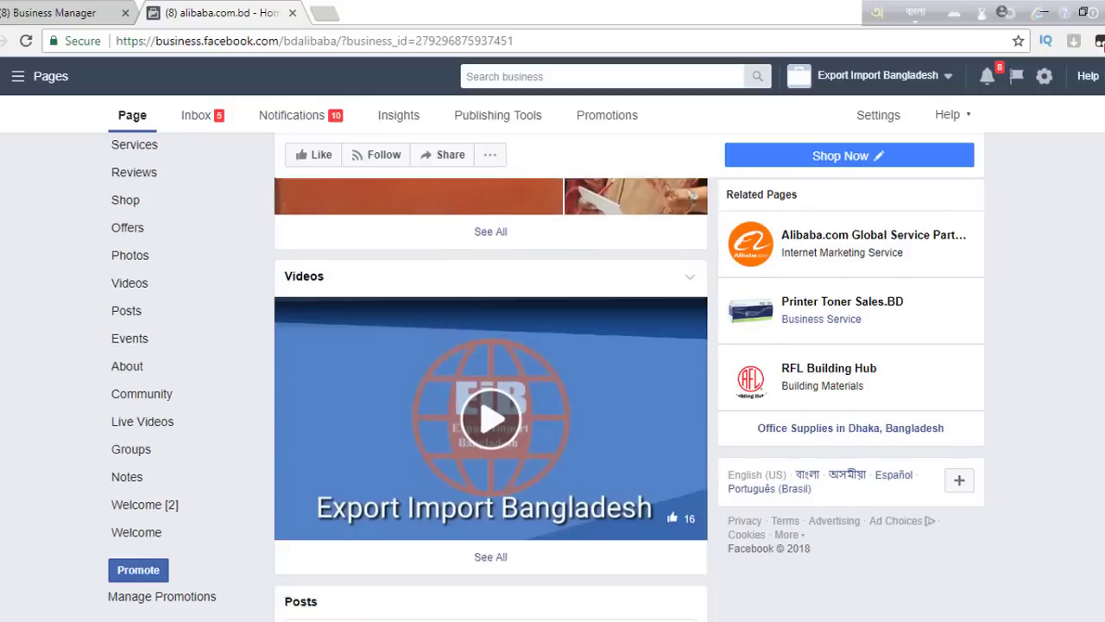
scroll(491, 397, down, 8)
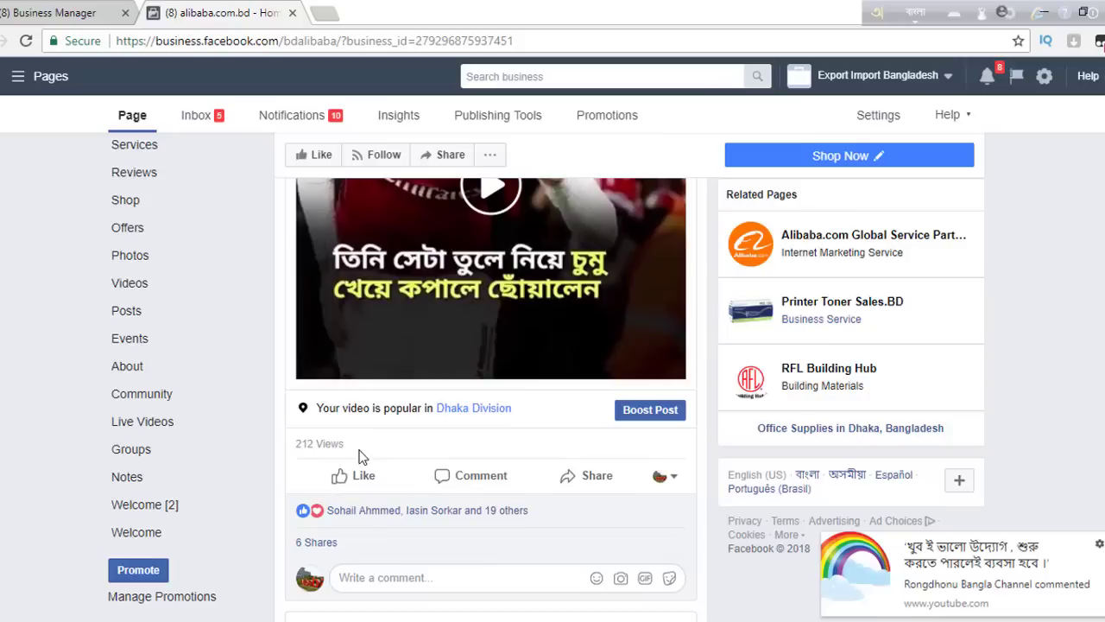
scroll(490, 397, down, 7)
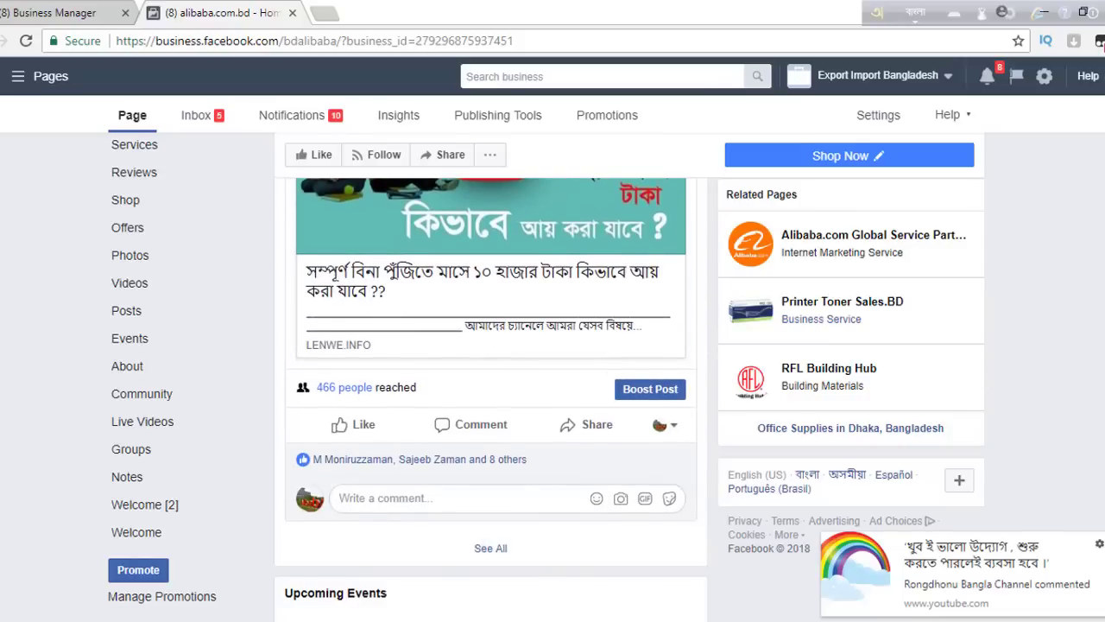
scroll(490, 332, up, 5)
scroll(533, 516, down, 2)
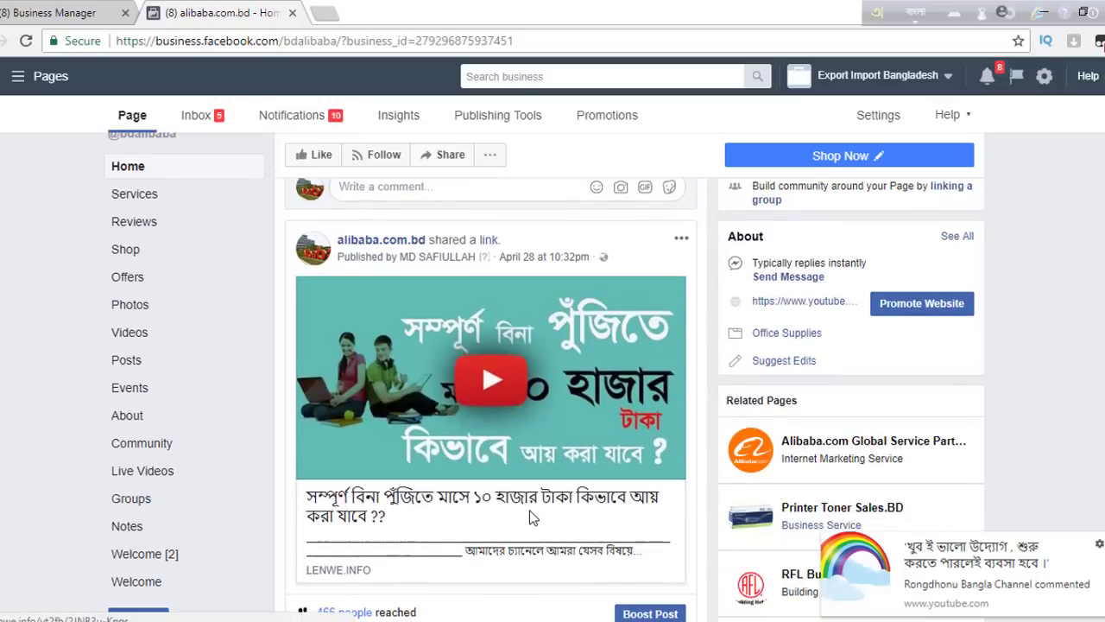
scroll(532, 516, down, 2)
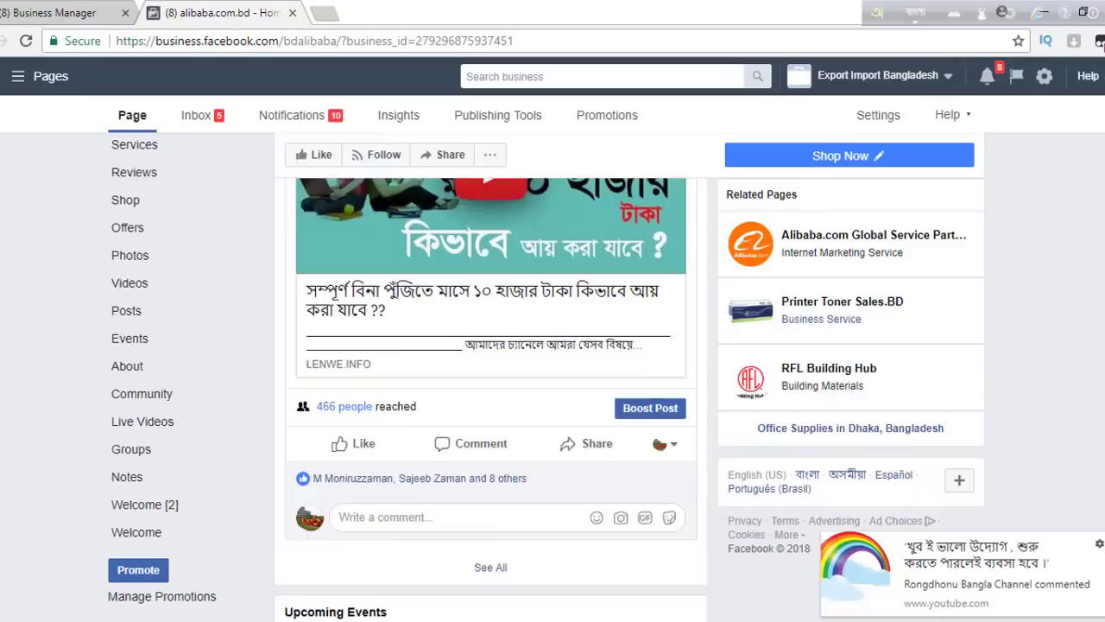
scroll(532, 517, down, 2)
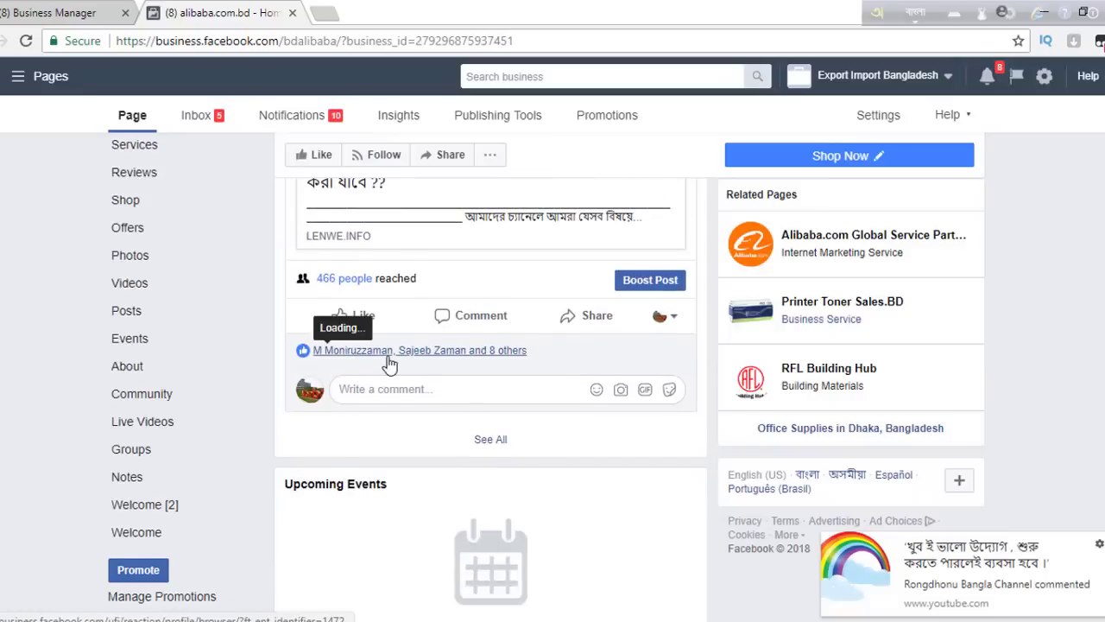
scroll(490, 389, down, 6)
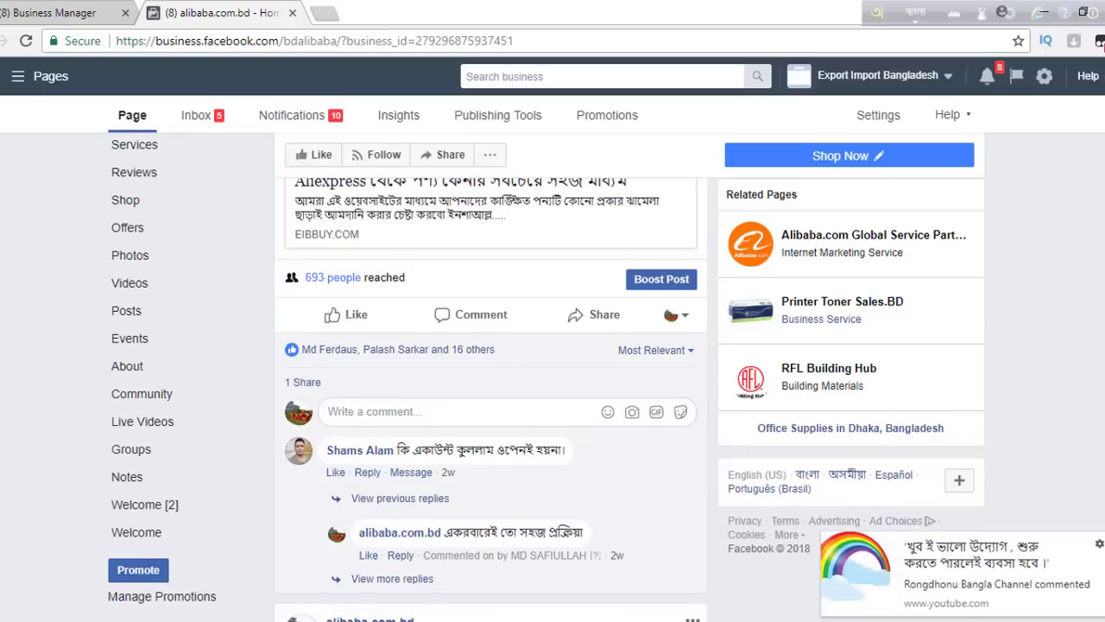
scroll(490, 388, up, 6)
scroll(490, 388, down, 3)
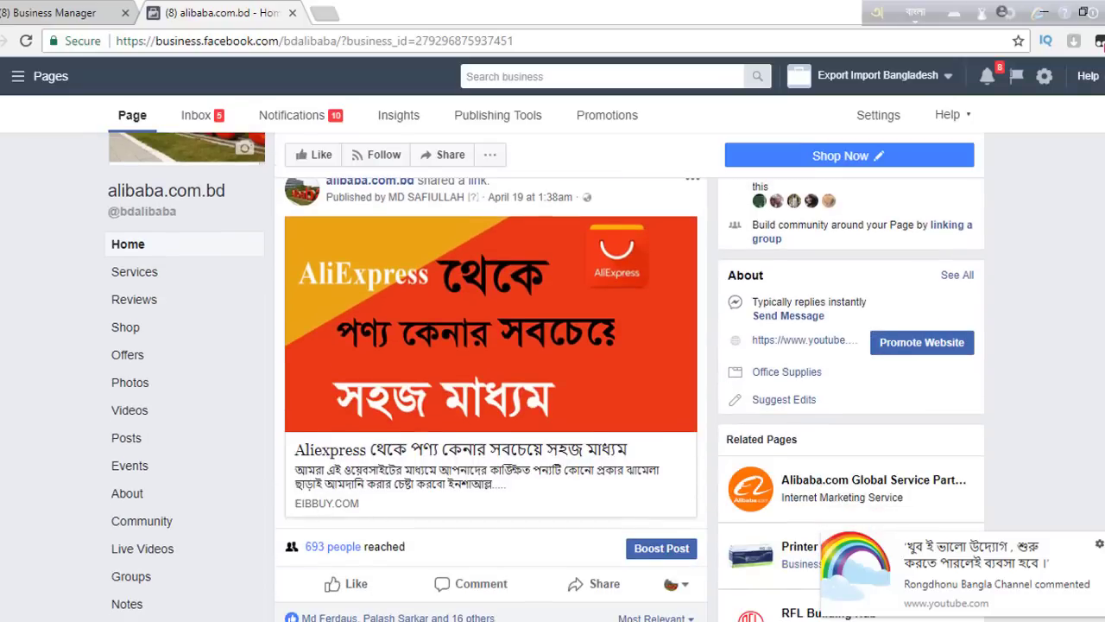